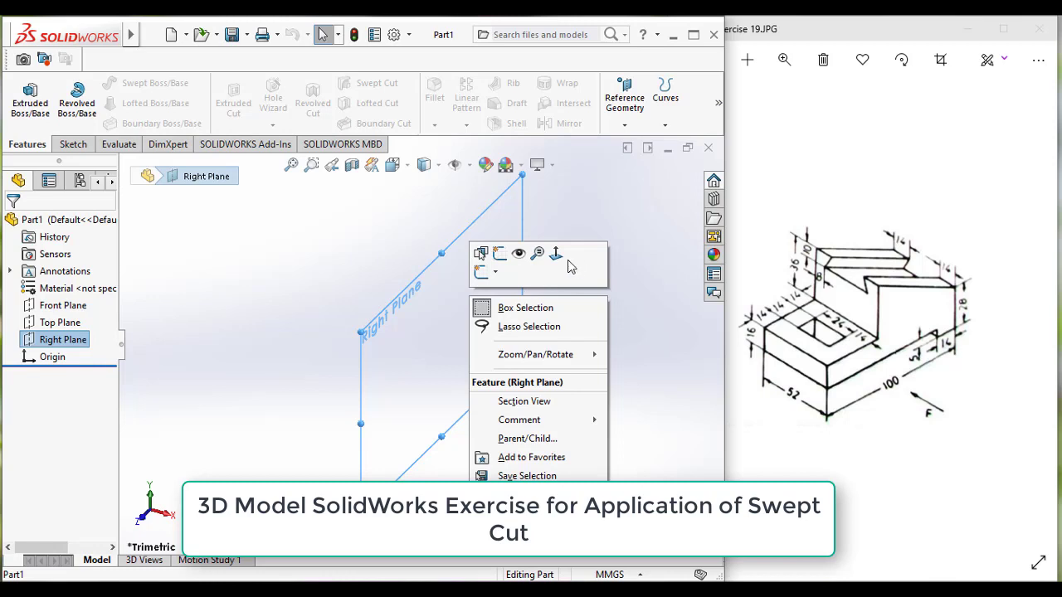
Sketch a center rectangle about 247 mm by 24 mm on the Right Plane, centred on the origin
{"action": "left_click", "coordinate": [557, 256]}
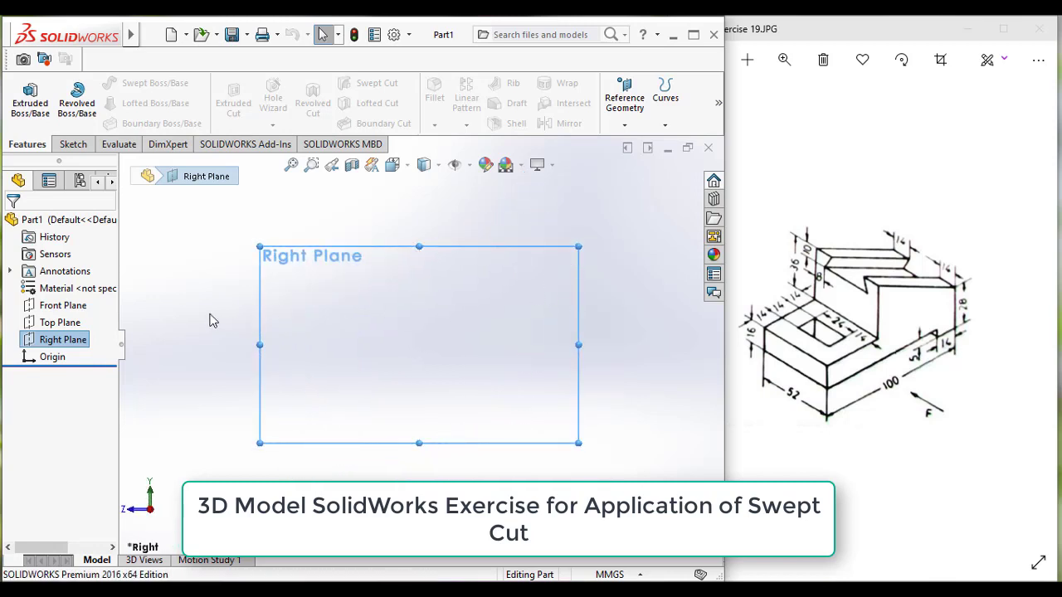
{"action": "left_click", "coordinate": [72, 144]}
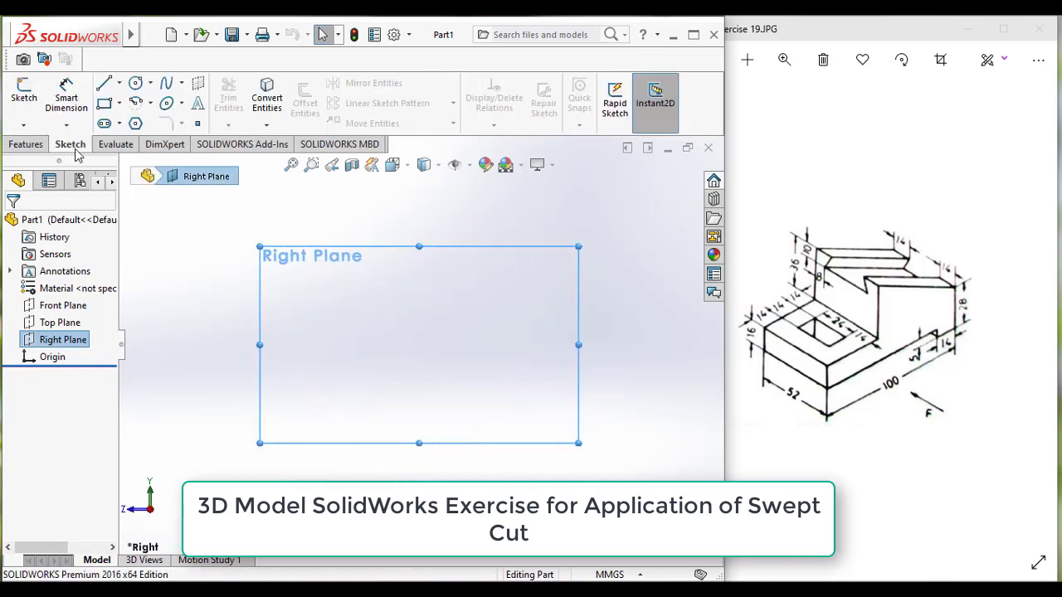
{"action": "left_click", "coordinate": [103, 105]}
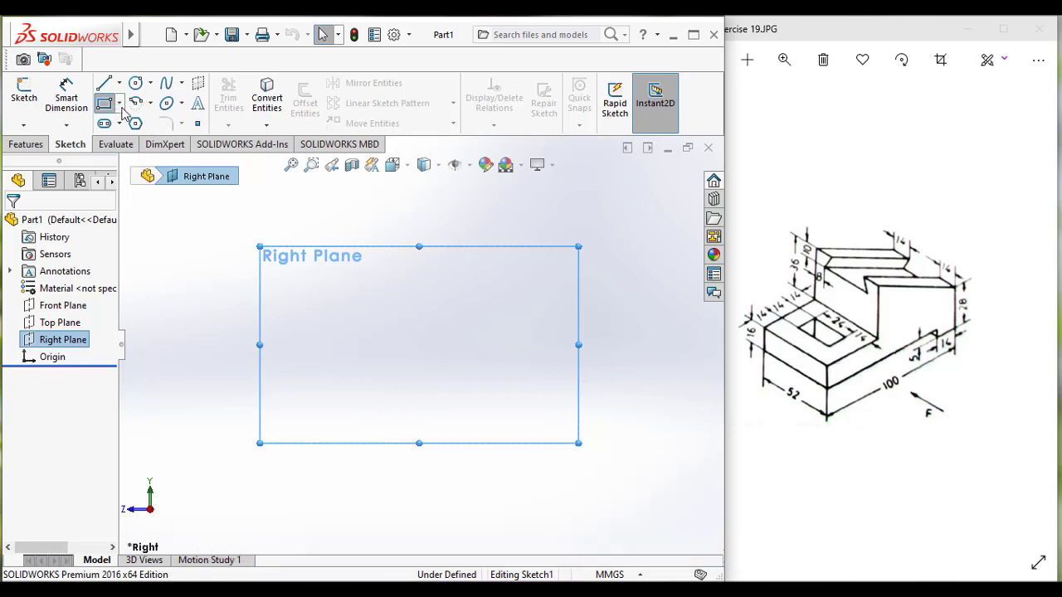
{"action": "left_click", "coordinate": [118, 103]}
{"action": "left_click", "coordinate": [126, 143]}
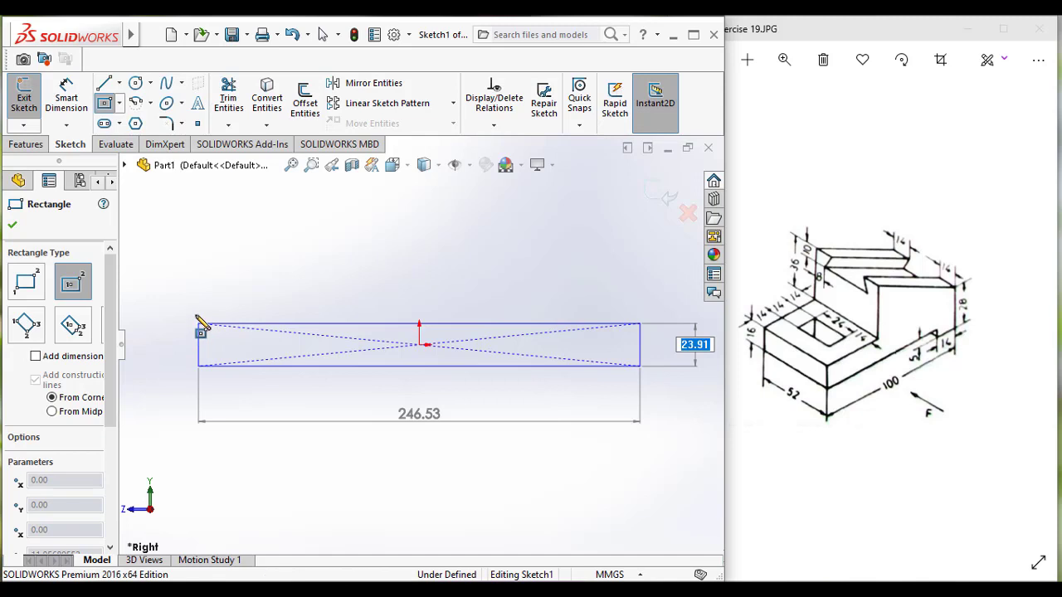
{"action": "left_click", "coordinate": [197, 320]}
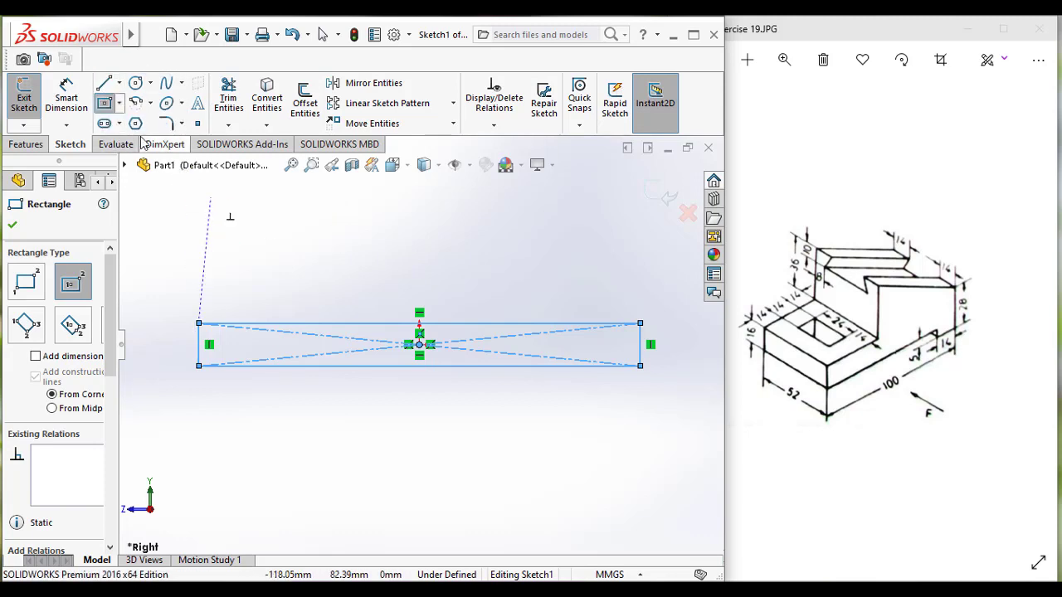
Sketch a corner rectangle about 27 mm wide below the main rectangle, starting from its lower-right corner
{"action": "left_click", "coordinate": [122, 105]}
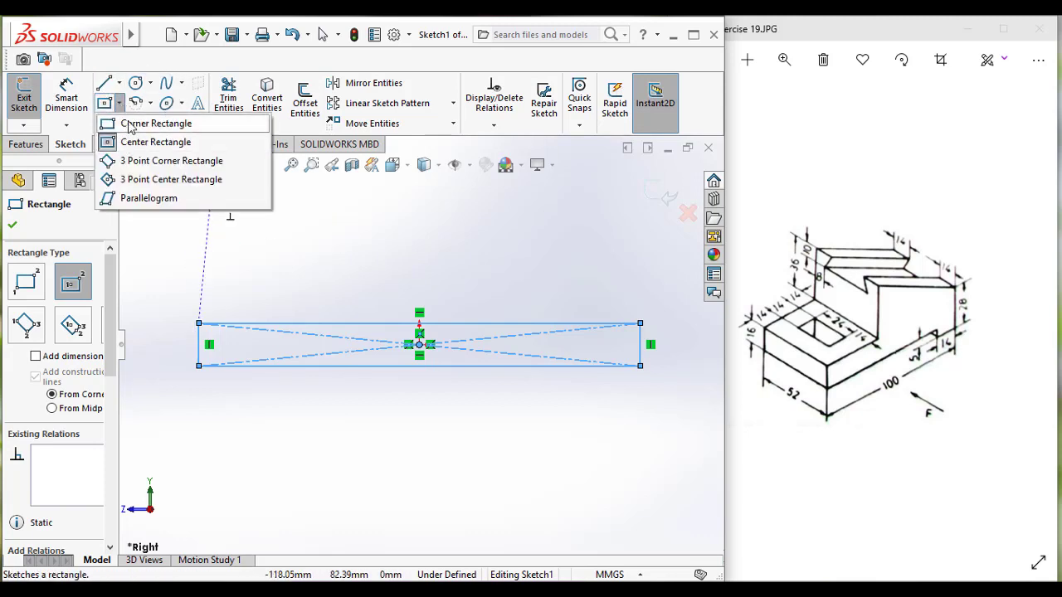
{"action": "left_click", "coordinate": [133, 124]}
{"action": "left_click", "coordinate": [639, 367]}
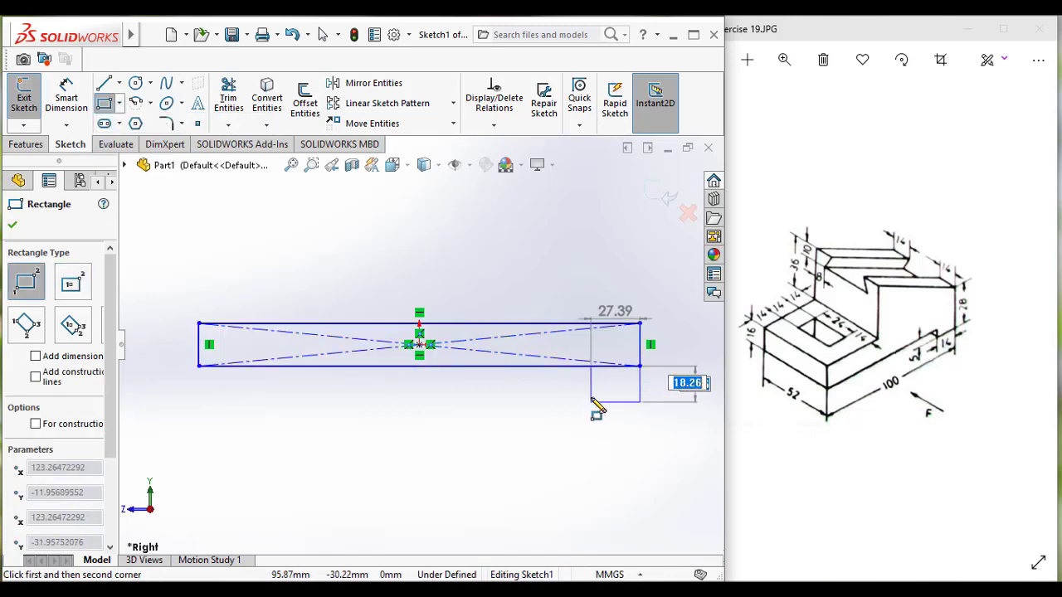
{"action": "left_click", "coordinate": [591, 388]}
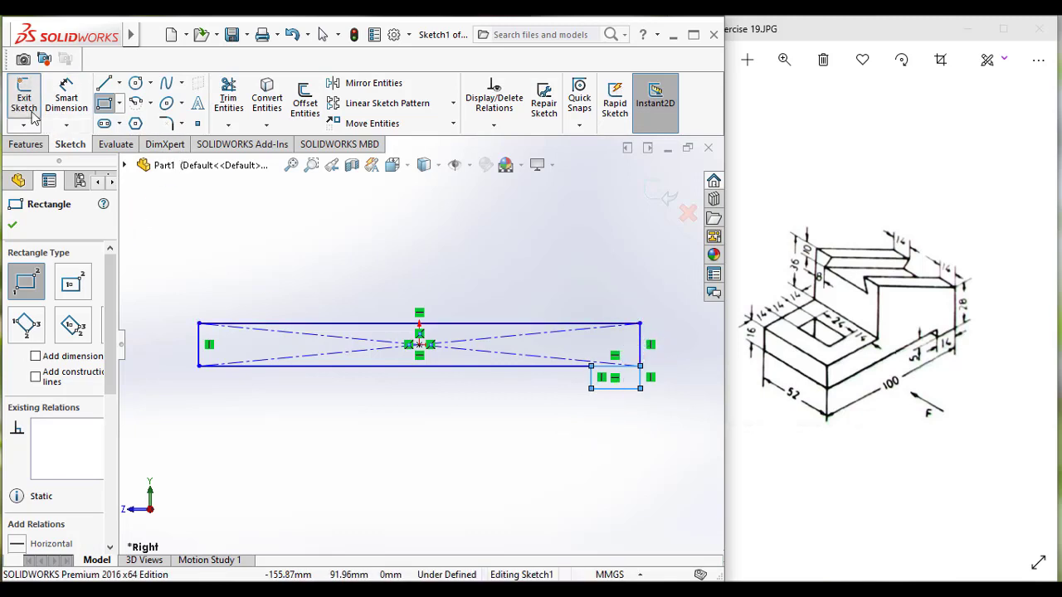
{"action": "left_click", "coordinate": [13, 226]}
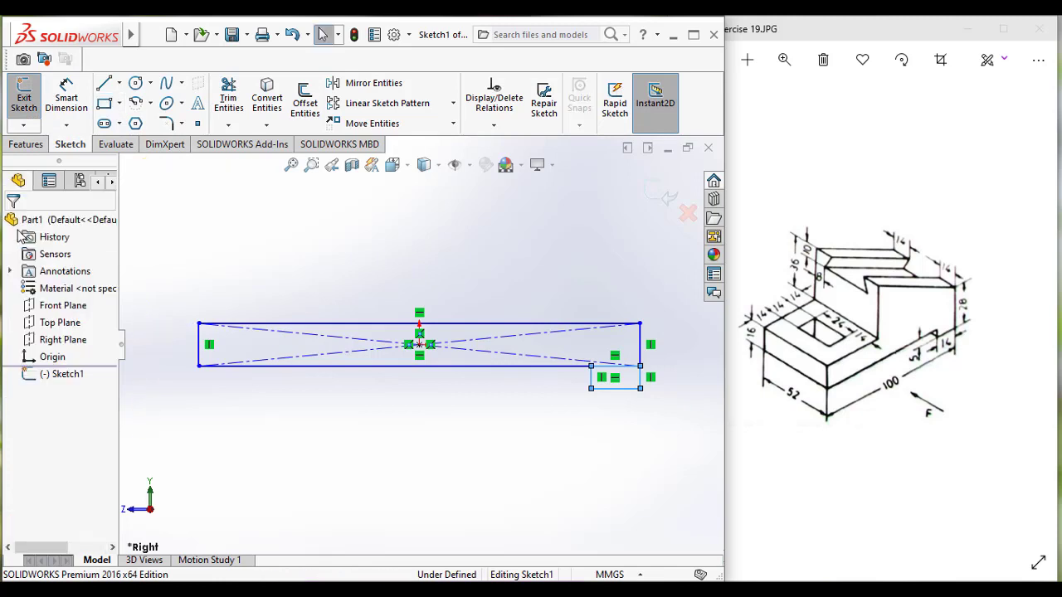
Try to trim the shared edge between the main rectangle and the small rectangle below it
{"action": "left_click", "coordinate": [235, 98]}
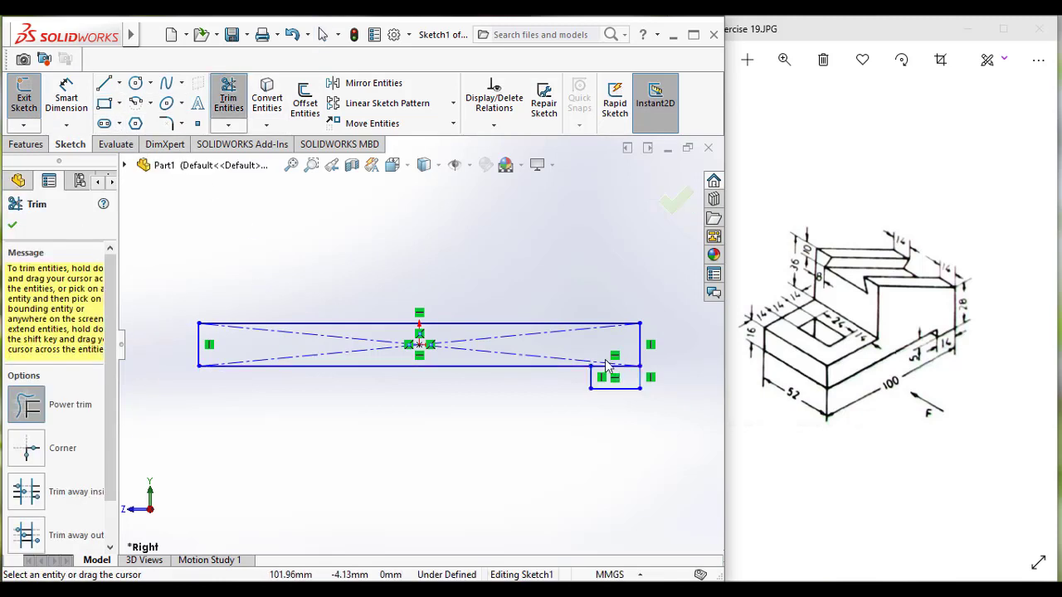
{"action": "left_click_drag", "start_coordinate": [608, 365], "coordinate": [614, 379]}
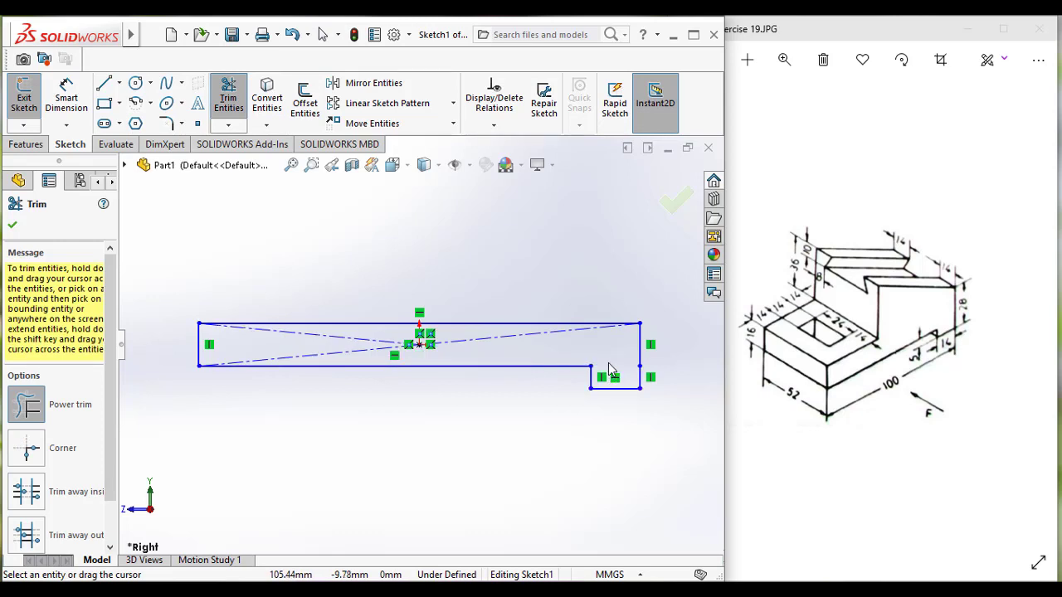
{"action": "key", "text": "Escape"}
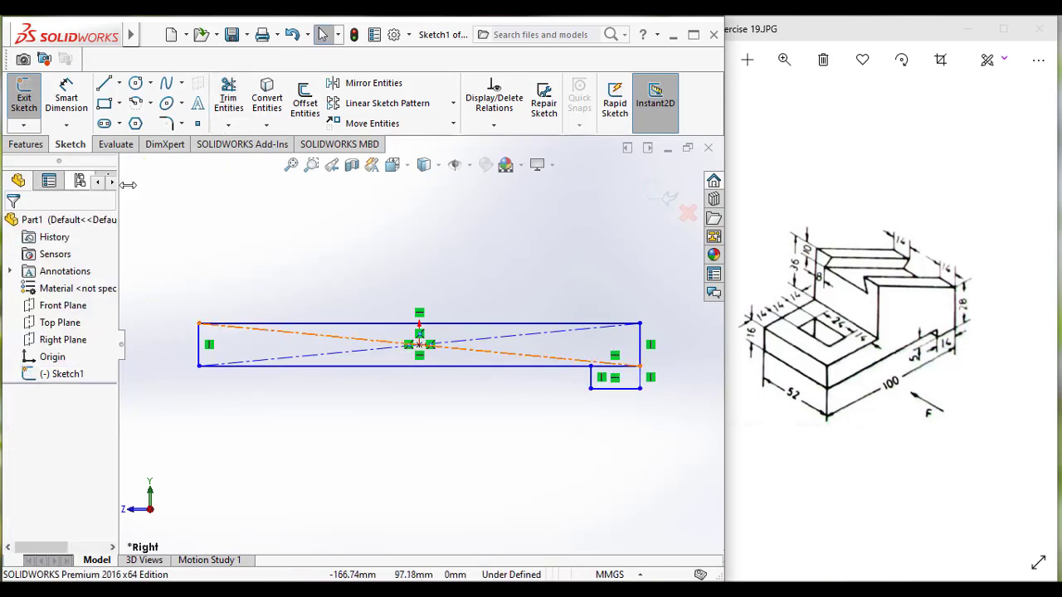
Dimension the main rectangle's overall length between its two lower corners as 100 mm
{"action": "left_click", "coordinate": [68, 96]}
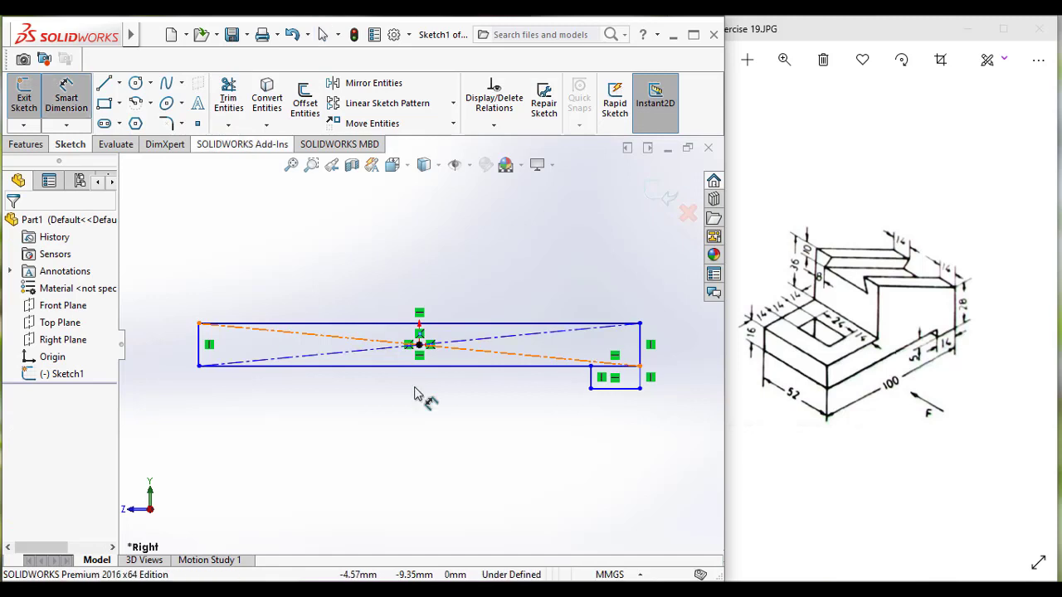
{"action": "left_click", "coordinate": [199, 367]}
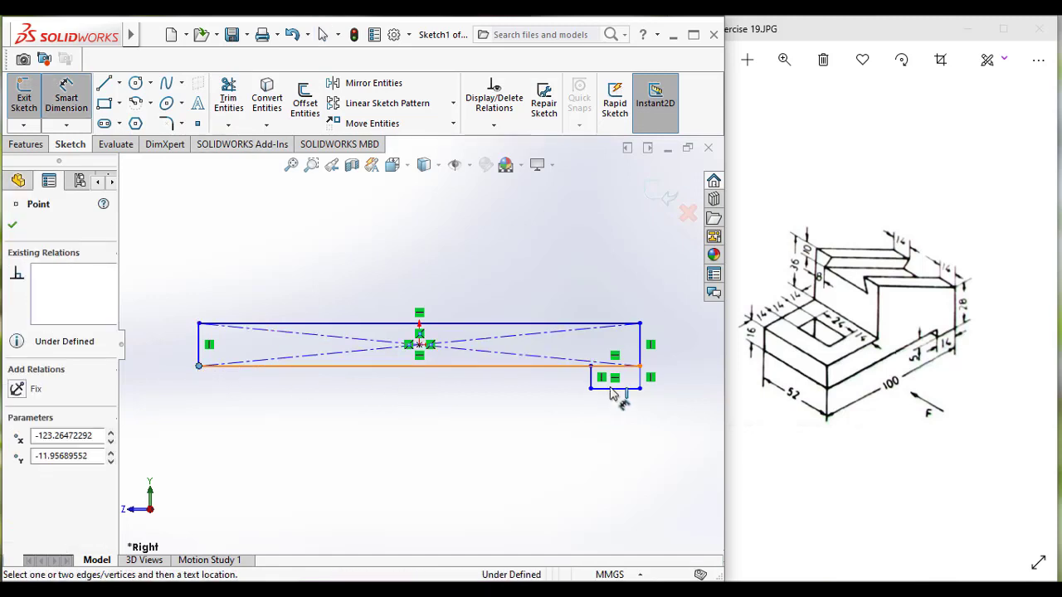
{"action": "left_click", "coordinate": [641, 366]}
{"action": "left_click", "coordinate": [635, 466]}
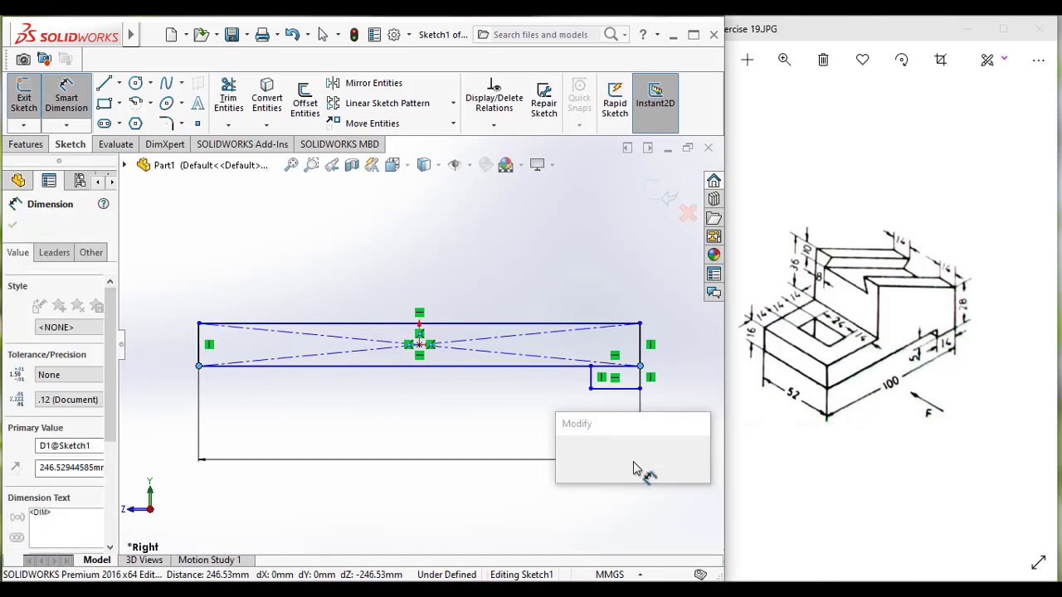
{"action": "type", "text": "100"}
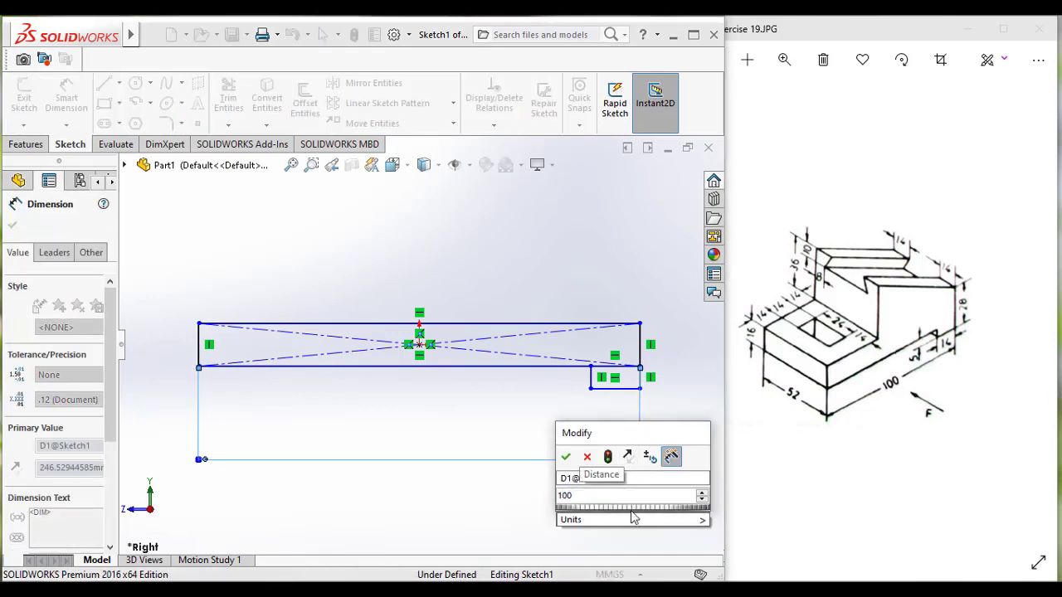
{"action": "left_click", "coordinate": [565, 457]}
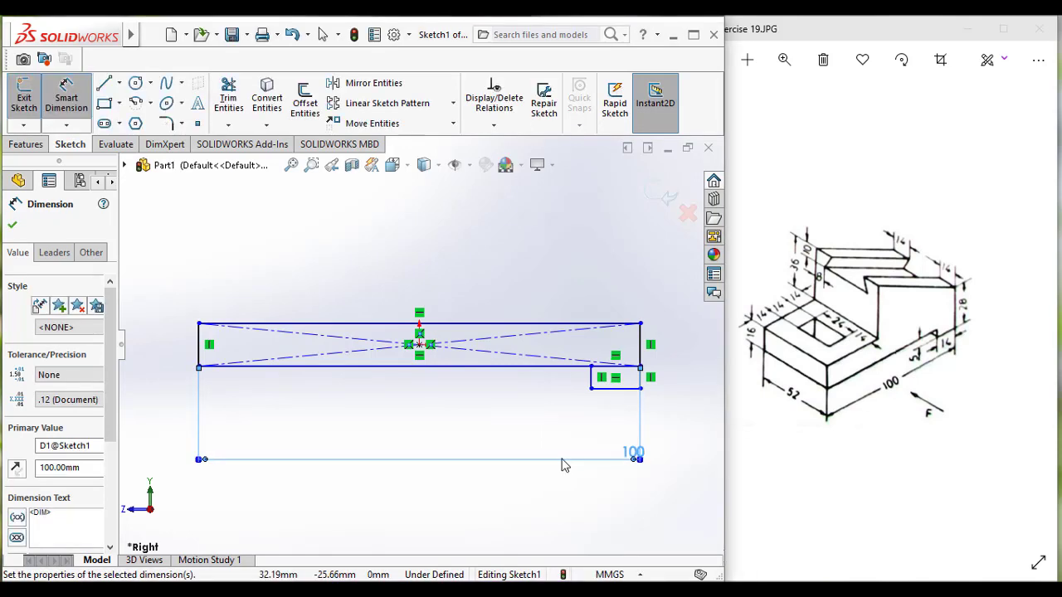
Dimension the small lower rectangle as 14 mm wide and 5 mm high
{"action": "left_click", "coordinate": [614, 396]}
{"action": "left_click", "coordinate": [668, 430]}
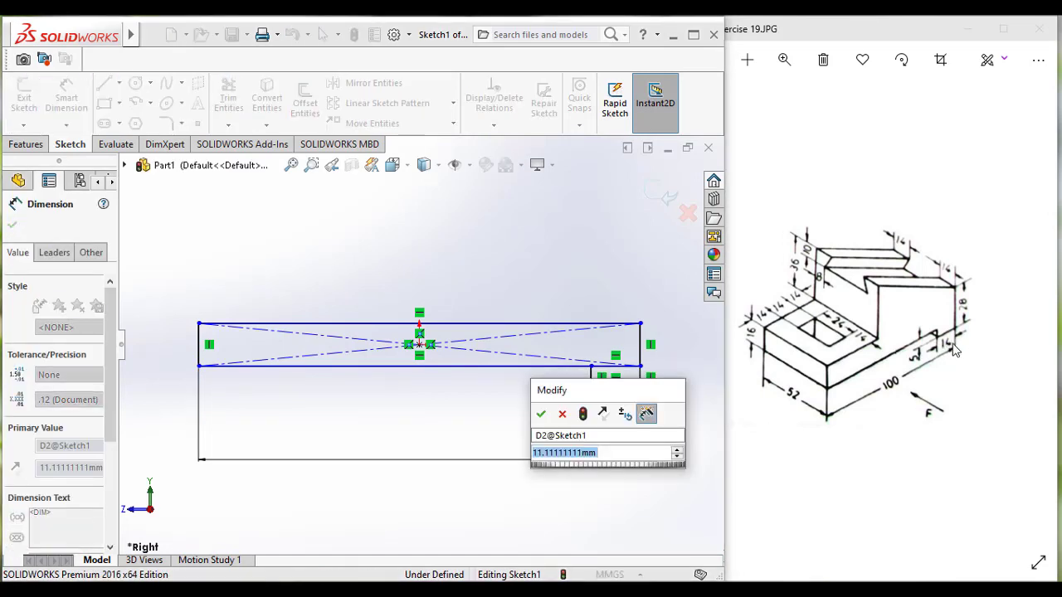
{"action": "type", "text": "14"}
{"action": "key", "text": "Return"}
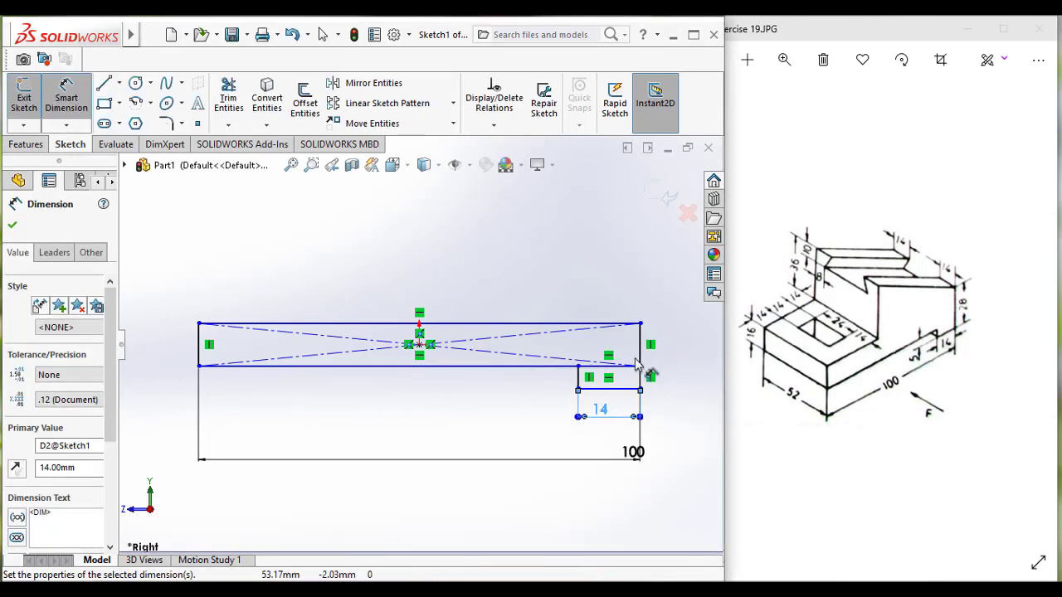
{"action": "left_click", "coordinate": [640, 378]}
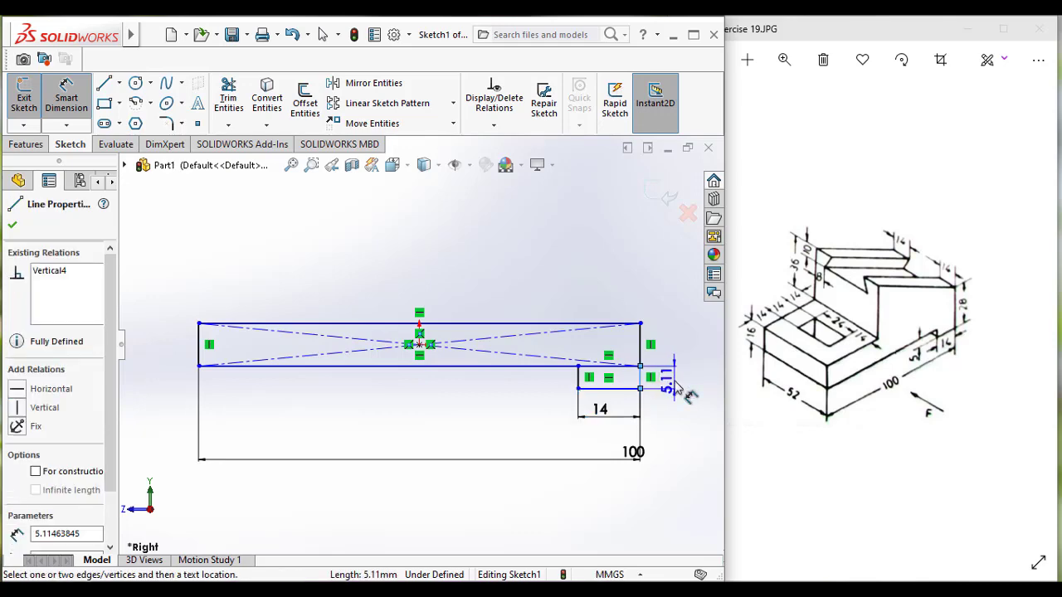
{"action": "left_click", "coordinate": [677, 387]}
{"action": "type", "text": "5"}
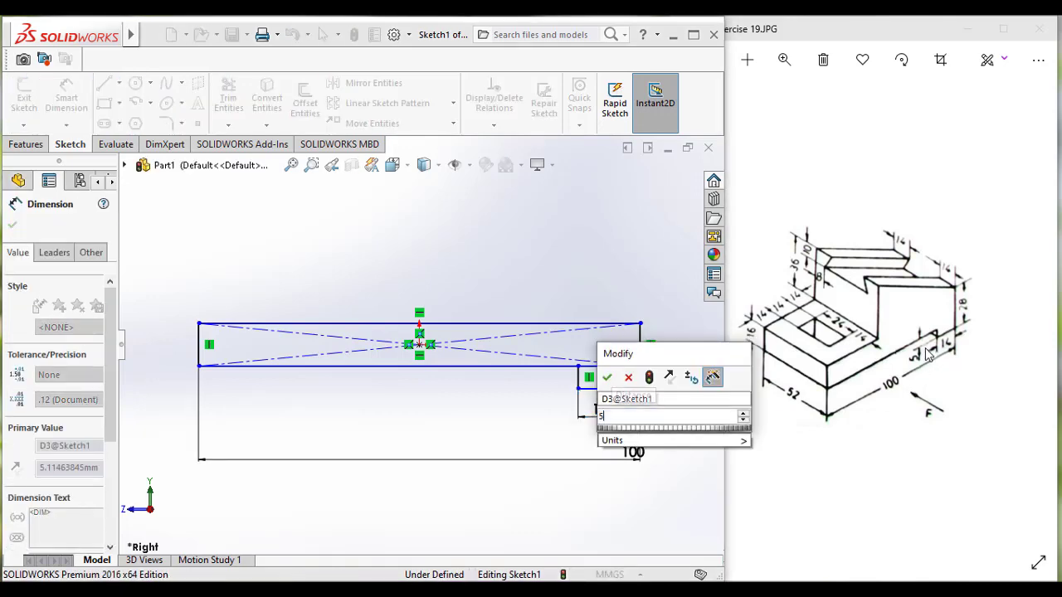
{"action": "key", "text": "Return"}
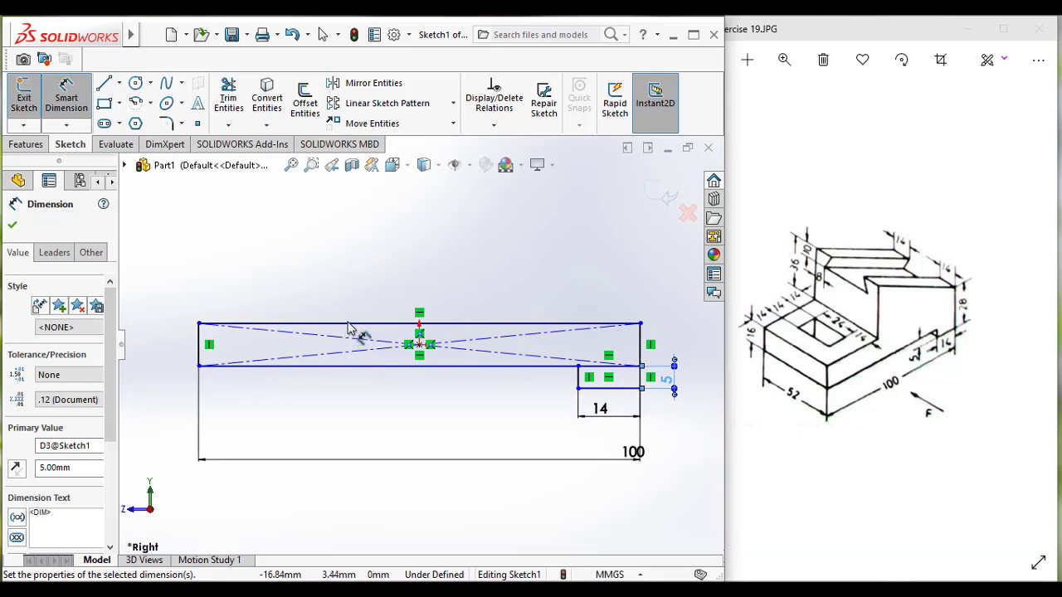
Dimension the main rectangle's height as 16 mm at its left edge
{"action": "left_click", "coordinate": [199, 346]}
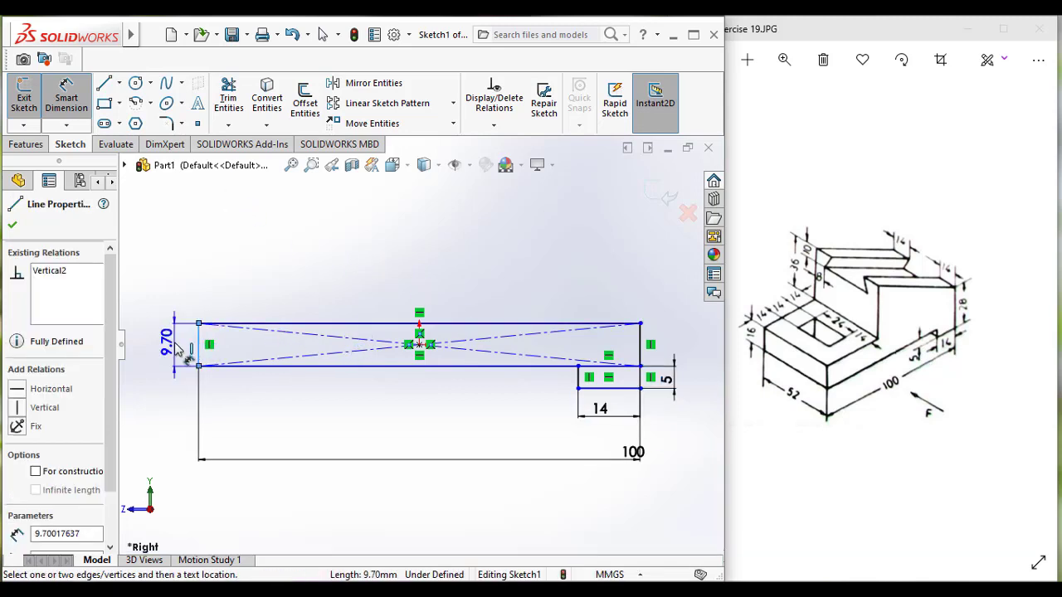
{"action": "left_click", "coordinate": [170, 348]}
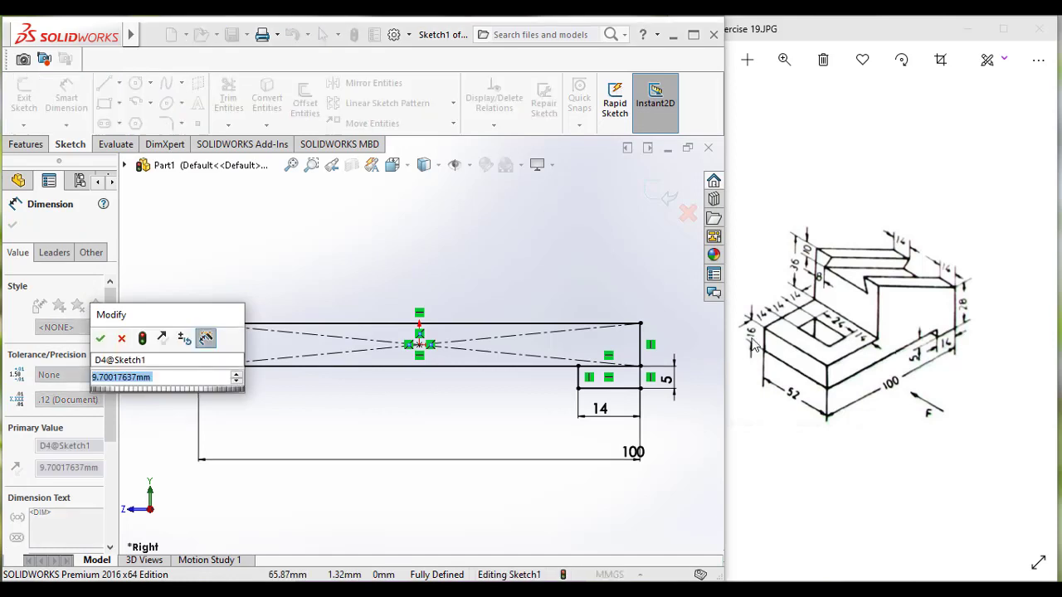
{"action": "type", "text": "16"}
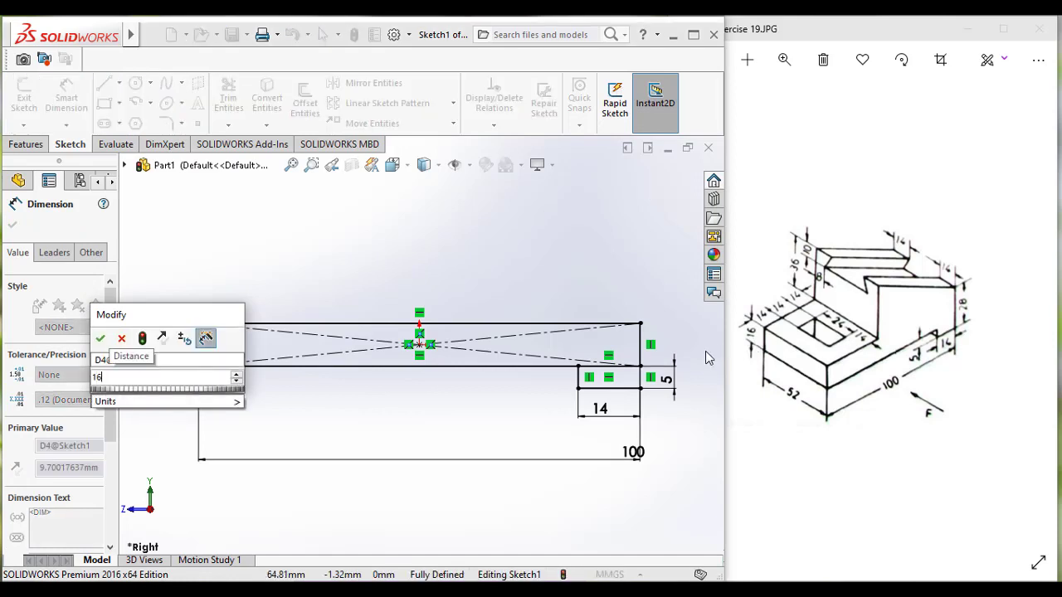
{"action": "key", "text": "Return"}
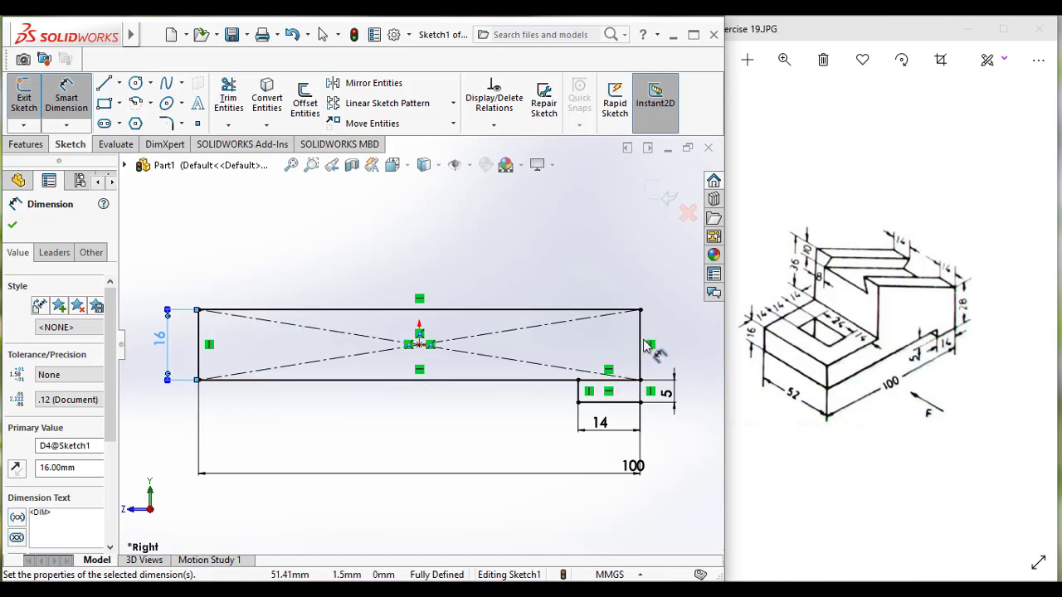
Sketch a line chain from the main rectangle's upper-right corner: about 16 mm up, slanting up leftward, and about 22 mm down to its top edge
{"action": "left_click", "coordinate": [105, 85]}
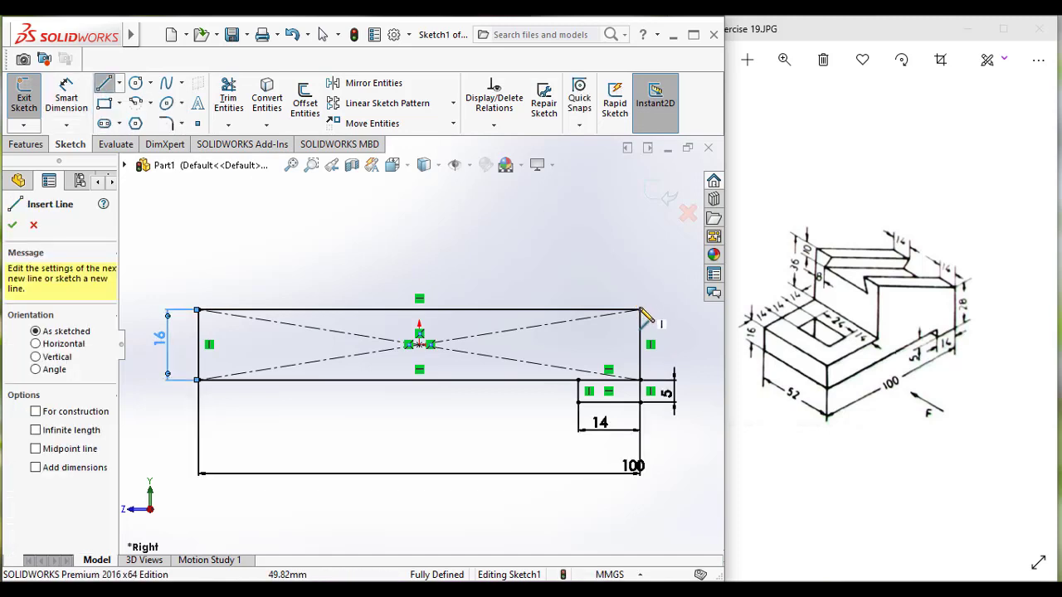
{"action": "left_click", "coordinate": [639, 310]}
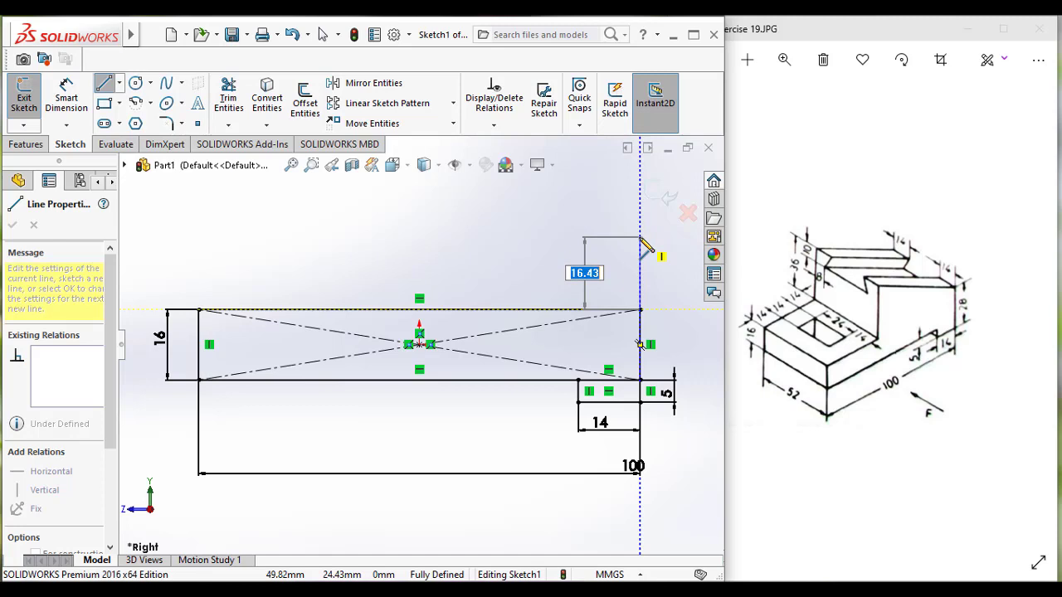
{"action": "left_click", "coordinate": [640, 236]}
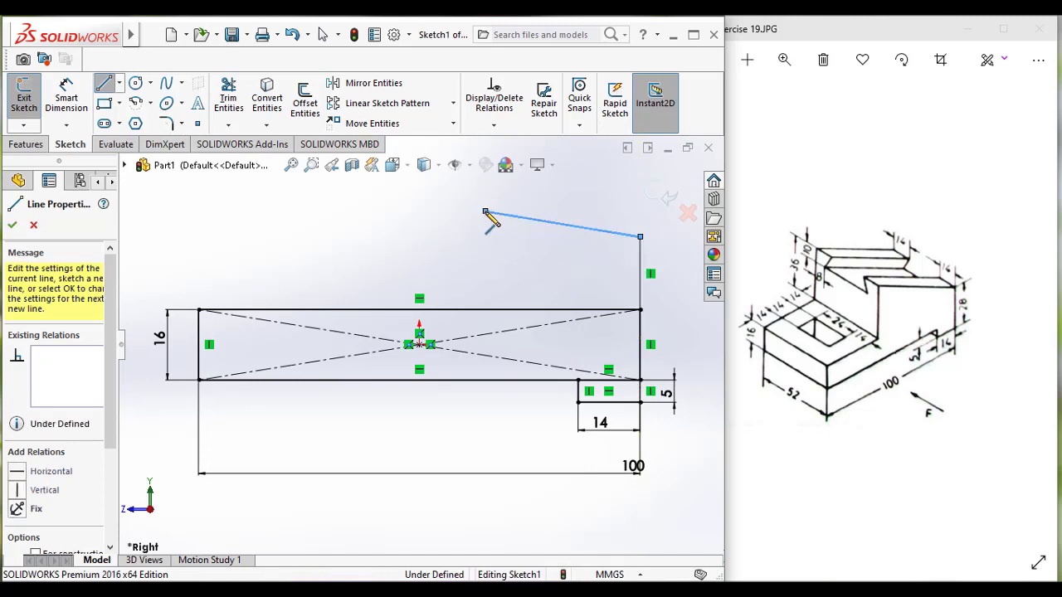
{"action": "left_click", "coordinate": [485, 212]}
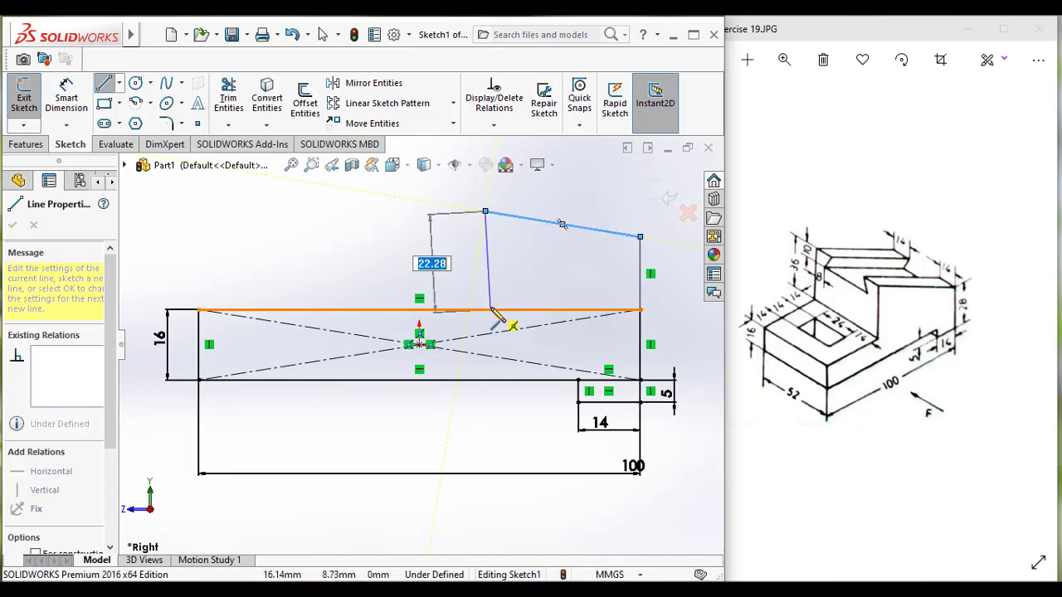
{"action": "left_click", "coordinate": [485, 310]}
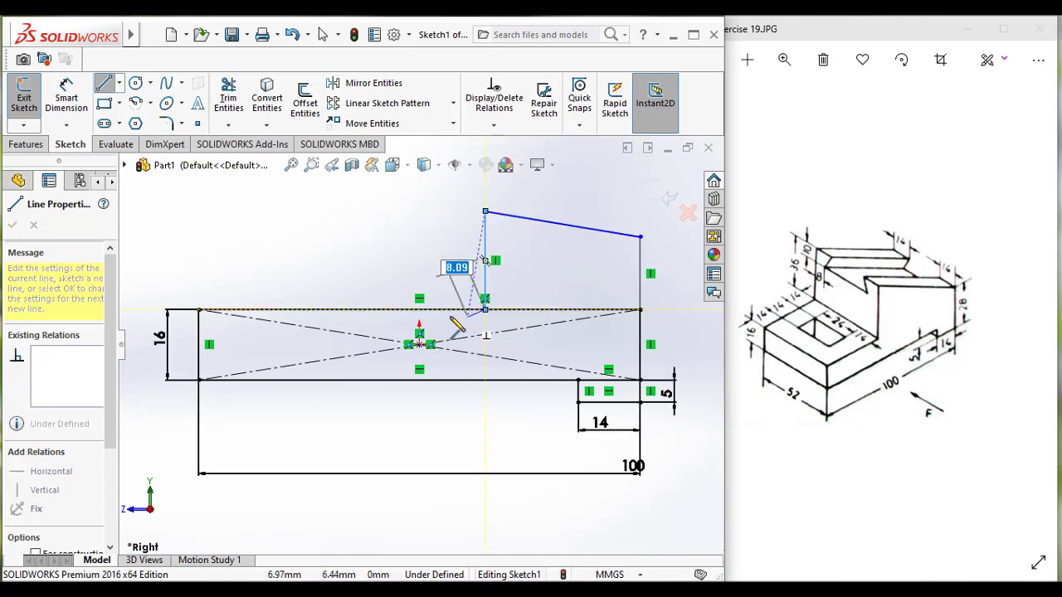
{"action": "key", "text": "Escape"}
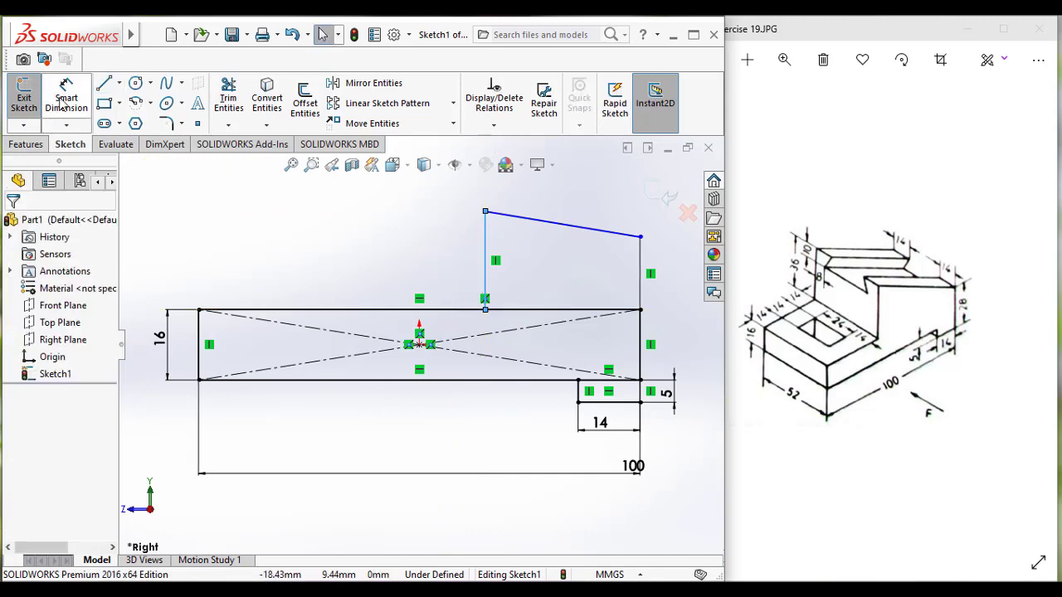
Dimension the upper profile's left vertical line as 36 mm
{"action": "left_click", "coordinate": [66, 95]}
{"action": "left_click", "coordinate": [486, 264]}
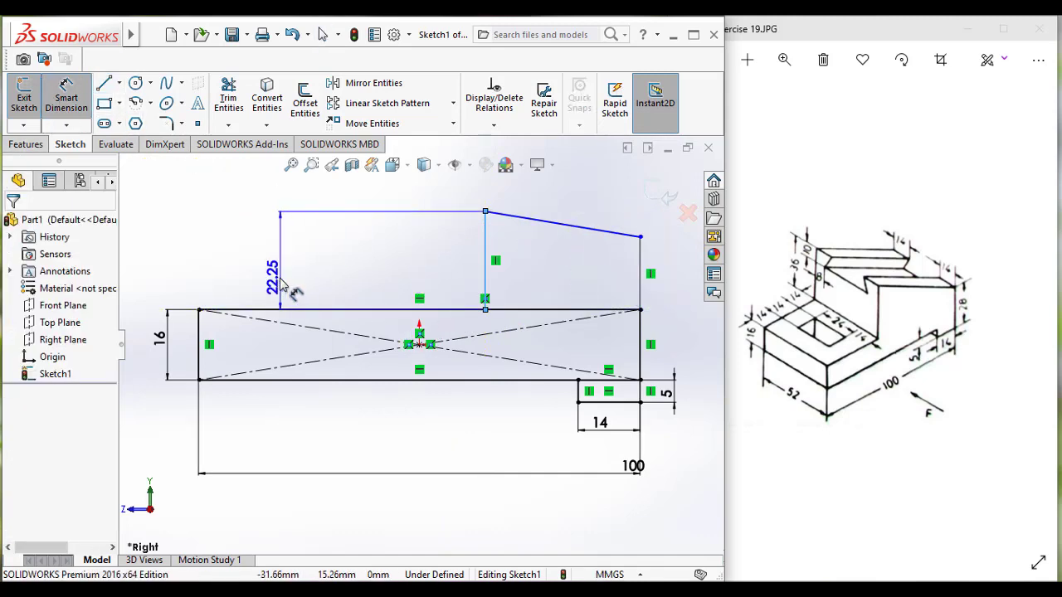
{"action": "left_click", "coordinate": [303, 273]}
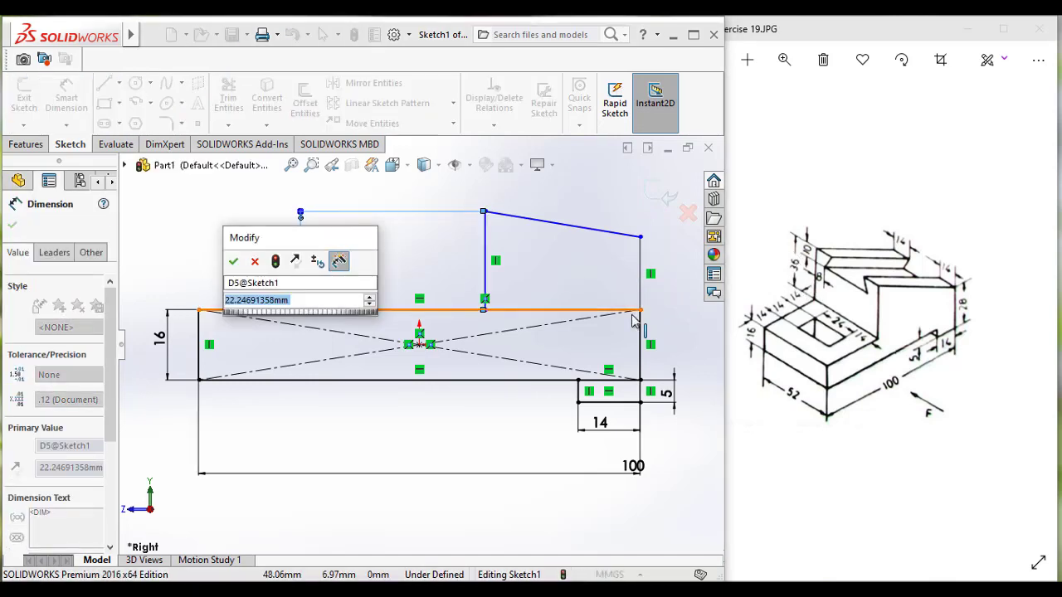
{"action": "type", "text": "36"}
{"action": "key", "text": "Return"}
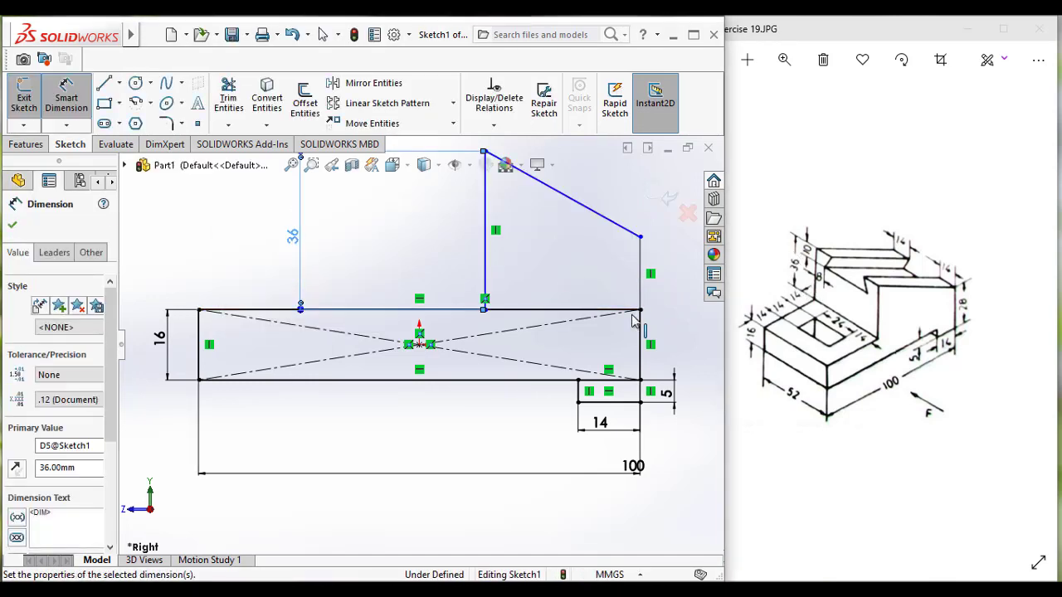
{"action": "scroll", "coordinate": [672, 316], "scroll_direction": "down", "scroll_amount": 2}
{"action": "scroll", "coordinate": [647, 319], "scroll_direction": "up", "scroll_amount": 3}
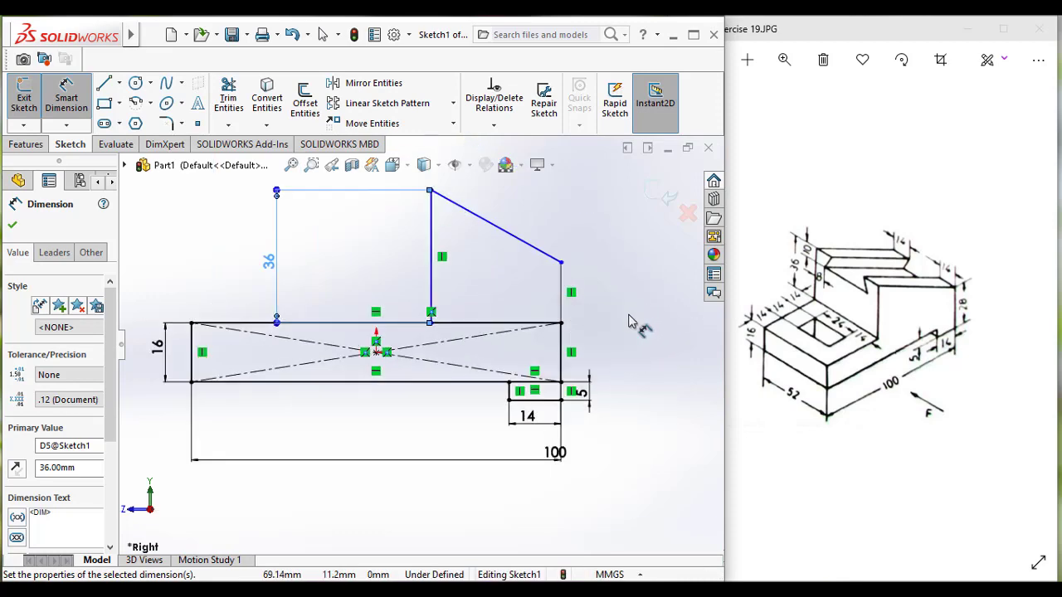
{"action": "left_click", "coordinate": [561, 293]}
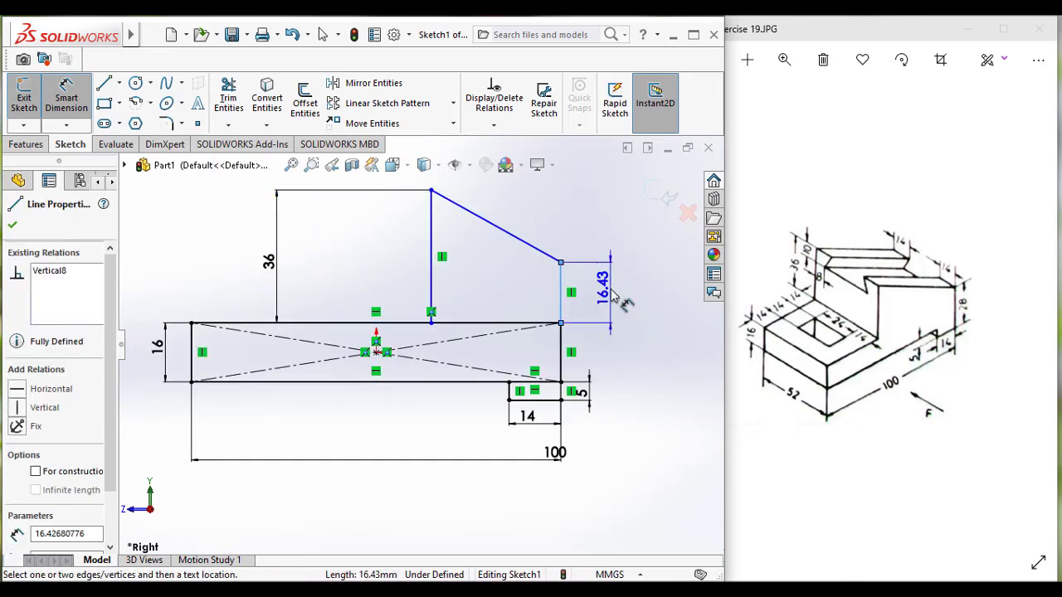
{"action": "left_click", "coordinate": [611, 300]}
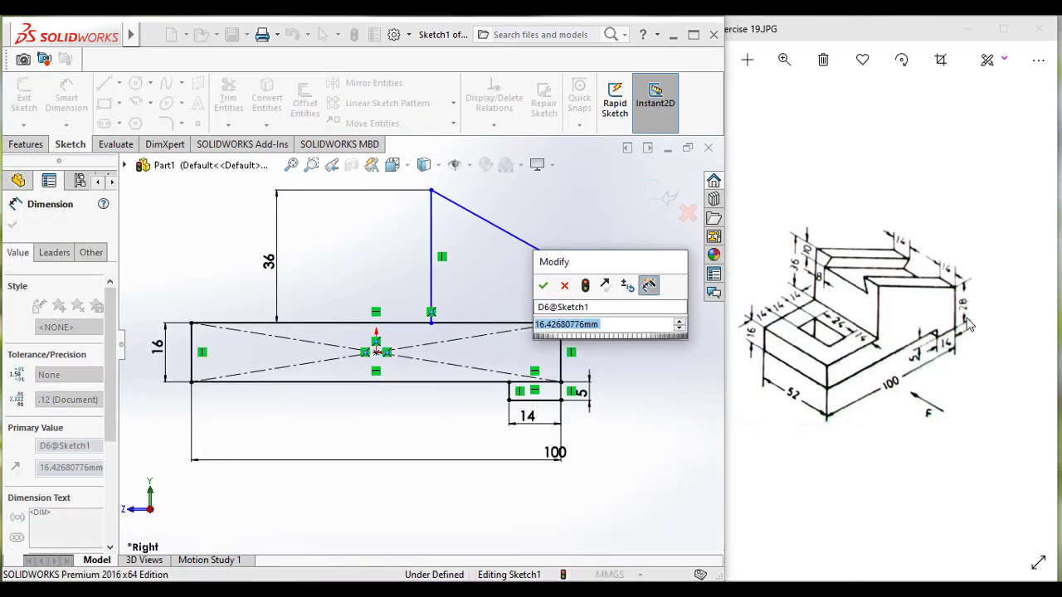
{"action": "key", "text": "BackSpace"}
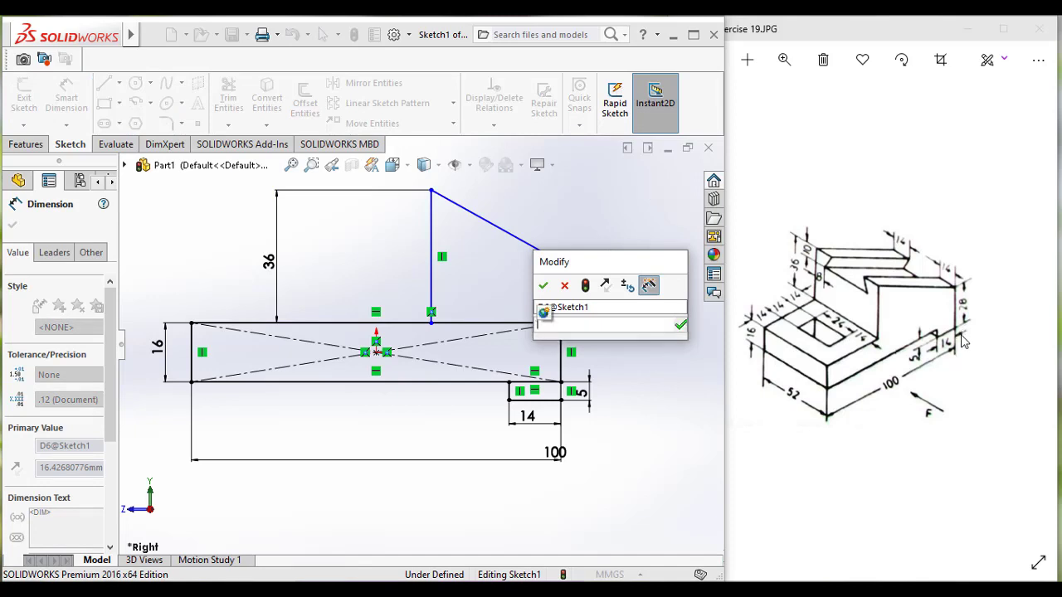
{"action": "left_click", "coordinate": [568, 287]}
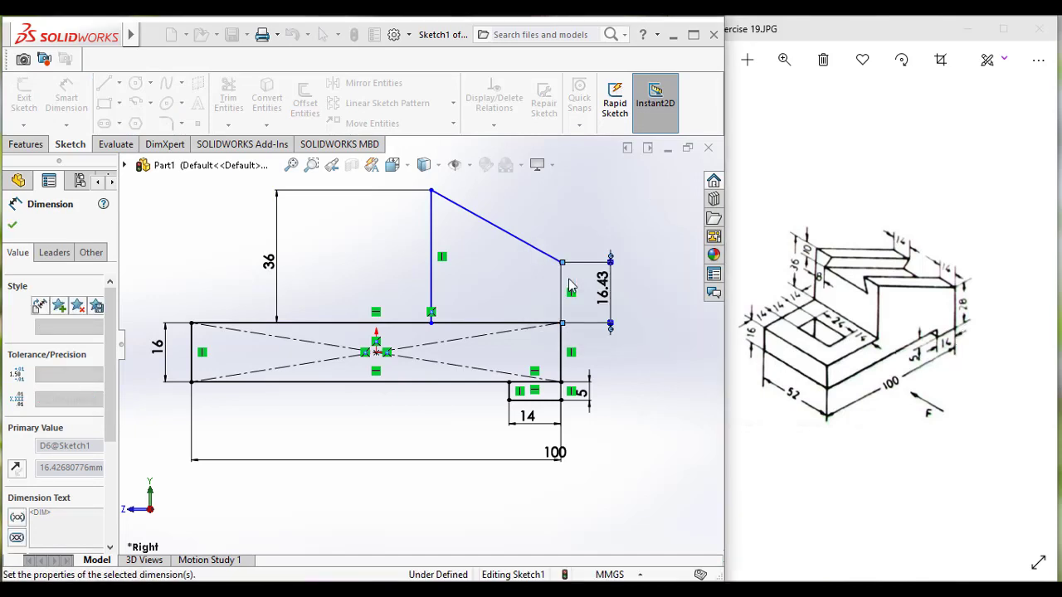
{"action": "key", "text": "Escape"}
{"action": "key", "text": "Escape"}
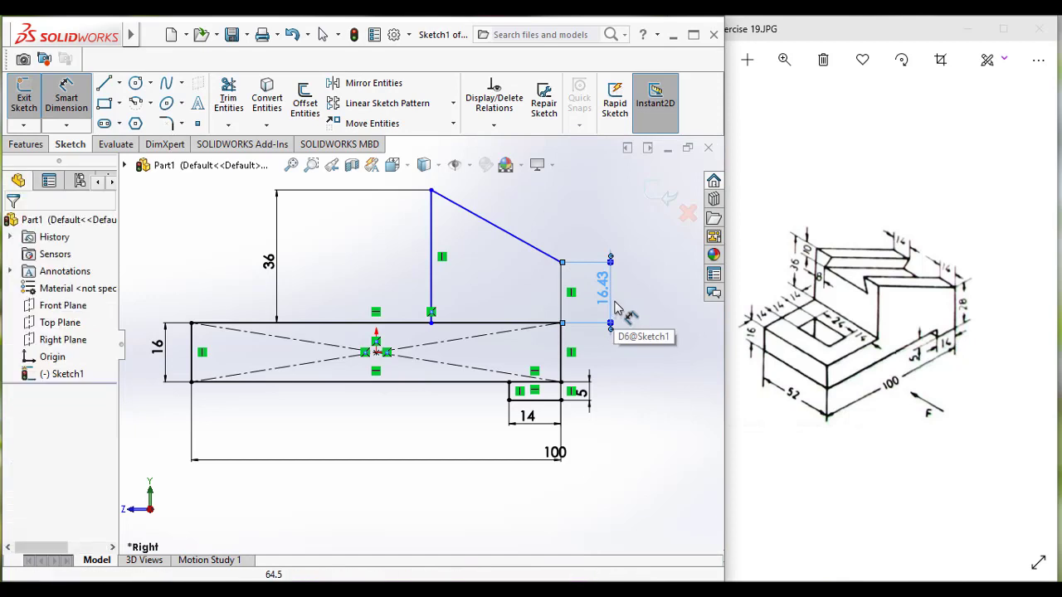
{"action": "left_click", "coordinate": [609, 300]}
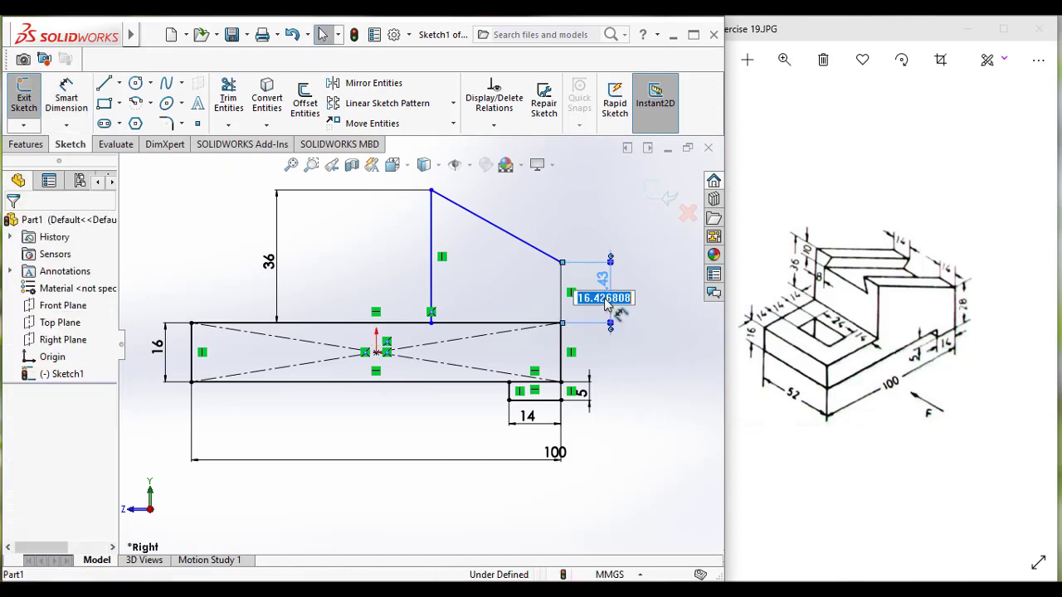
{"action": "key", "text": "BackSpace"}
{"action": "key", "text": "Escape"}
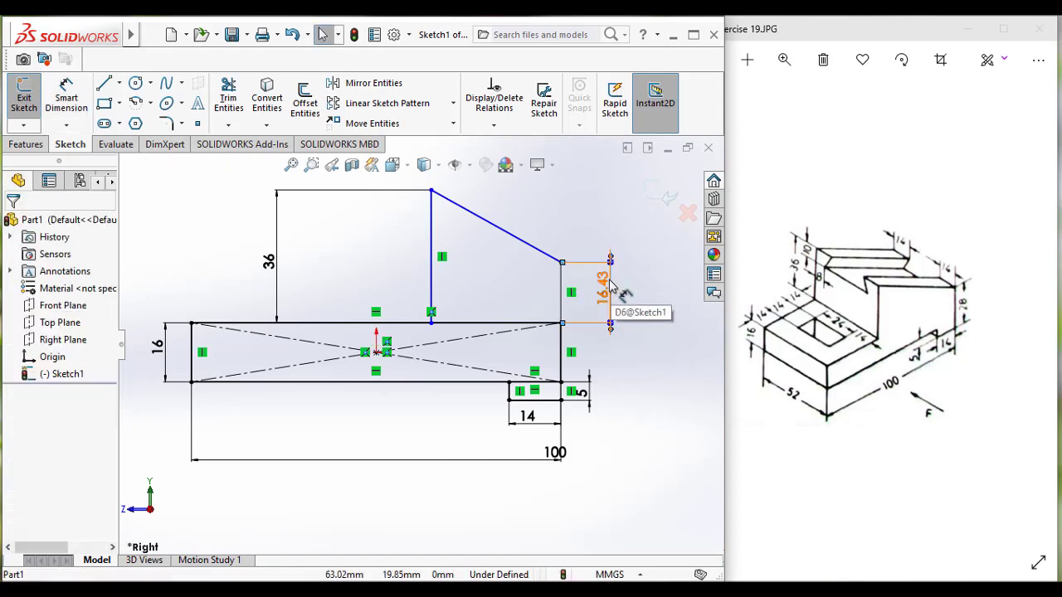
{"action": "key", "text": "ctrl+z"}
{"action": "key", "text": "ctrl+z"}
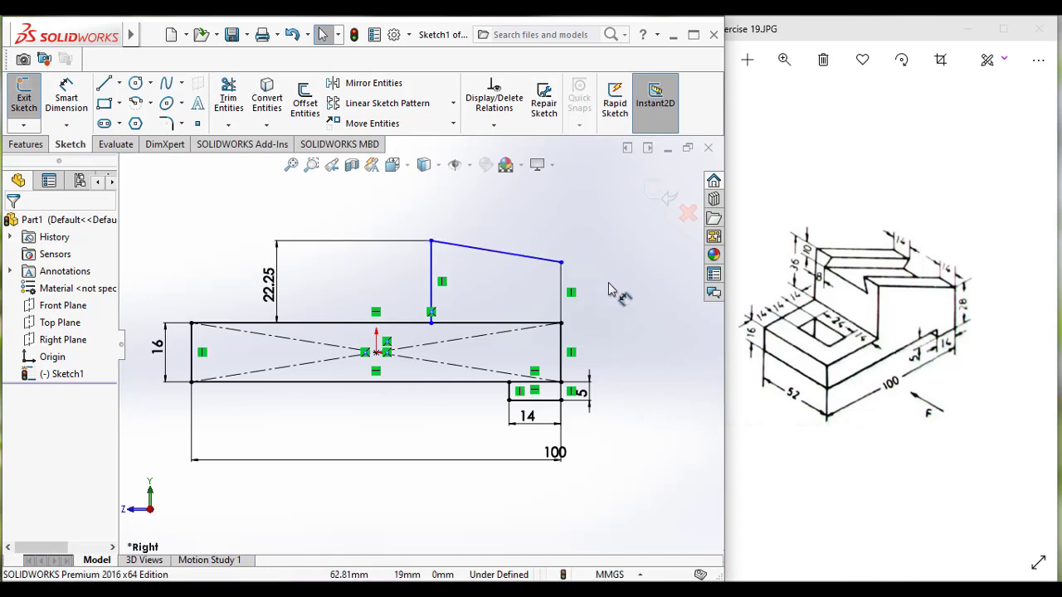
Set the height dimension of the upper profile's left vertical line to 36 mm
{"action": "double_click", "coordinate": [270, 284]}
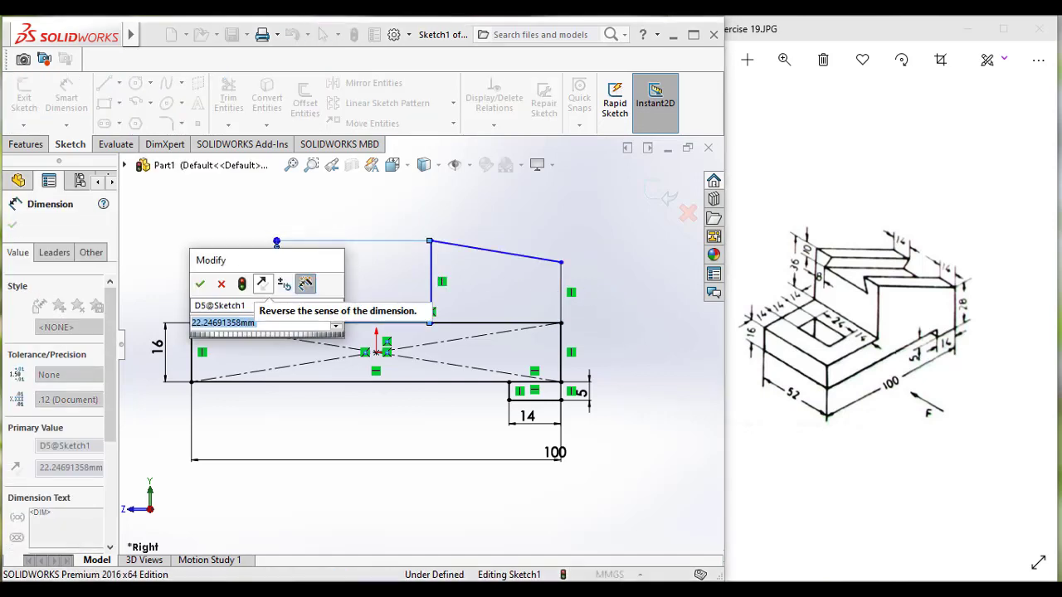
{"action": "type", "text": "36"}
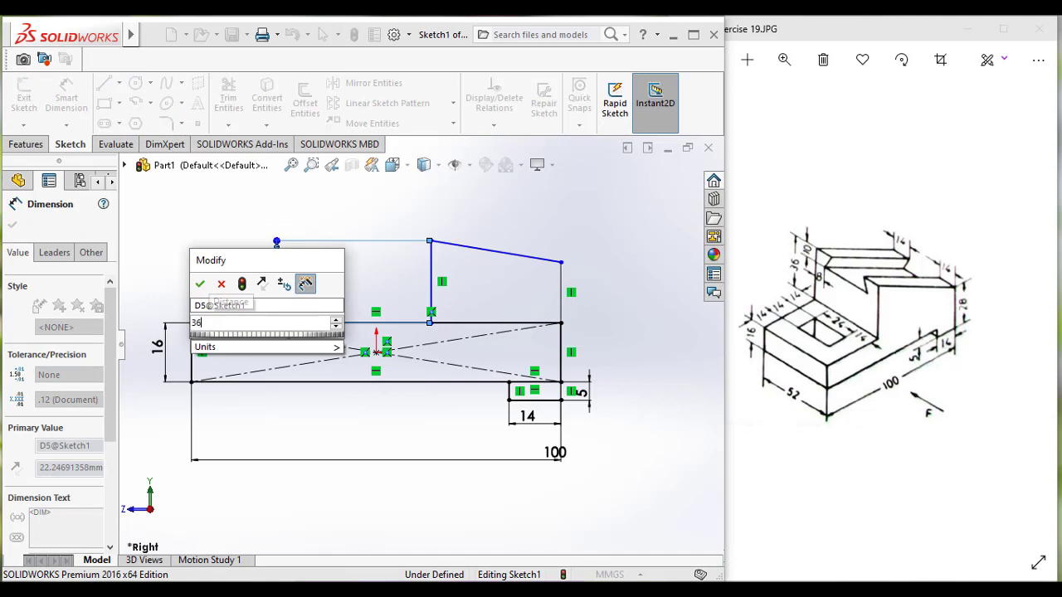
{"action": "left_click", "coordinate": [200, 286]}
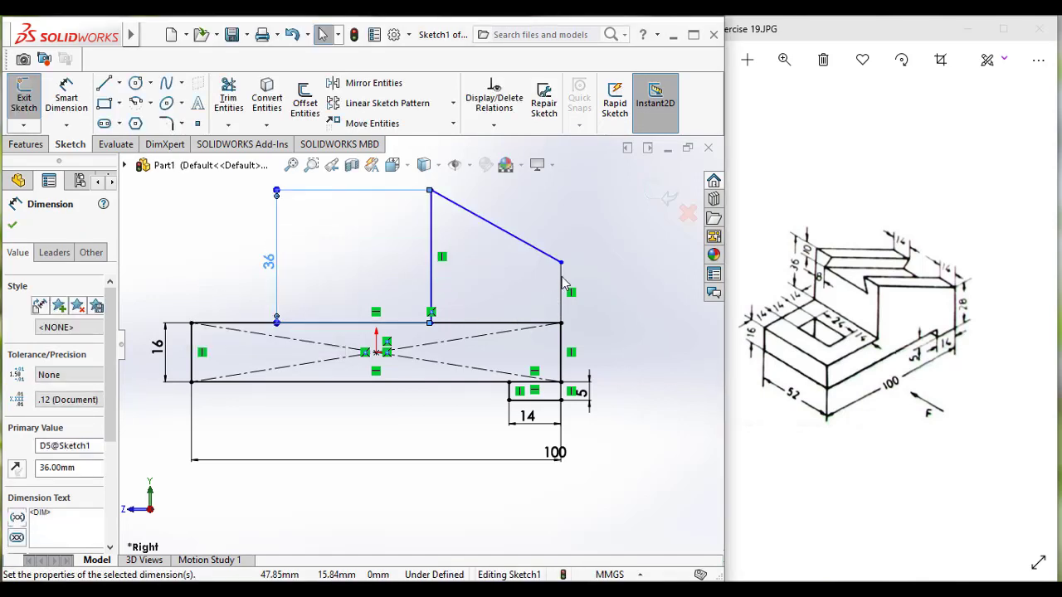
Dimension the vertical distance from the small rectangle's lower-right corner to the slanted line's lower end as 28 mm
{"action": "left_click", "coordinate": [560, 401]}
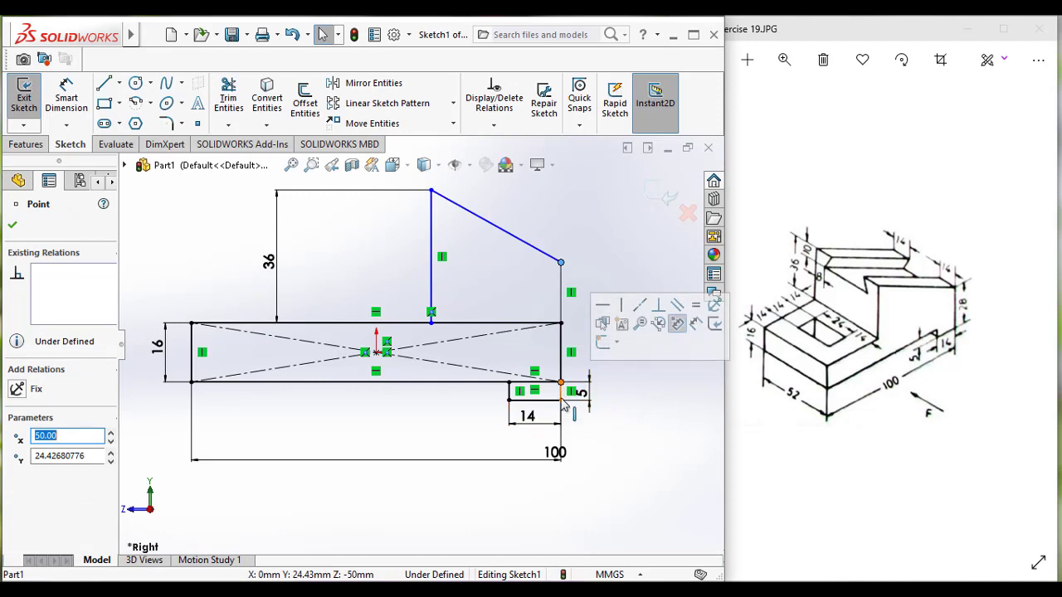
{"action": "left_click", "coordinate": [561, 403]}
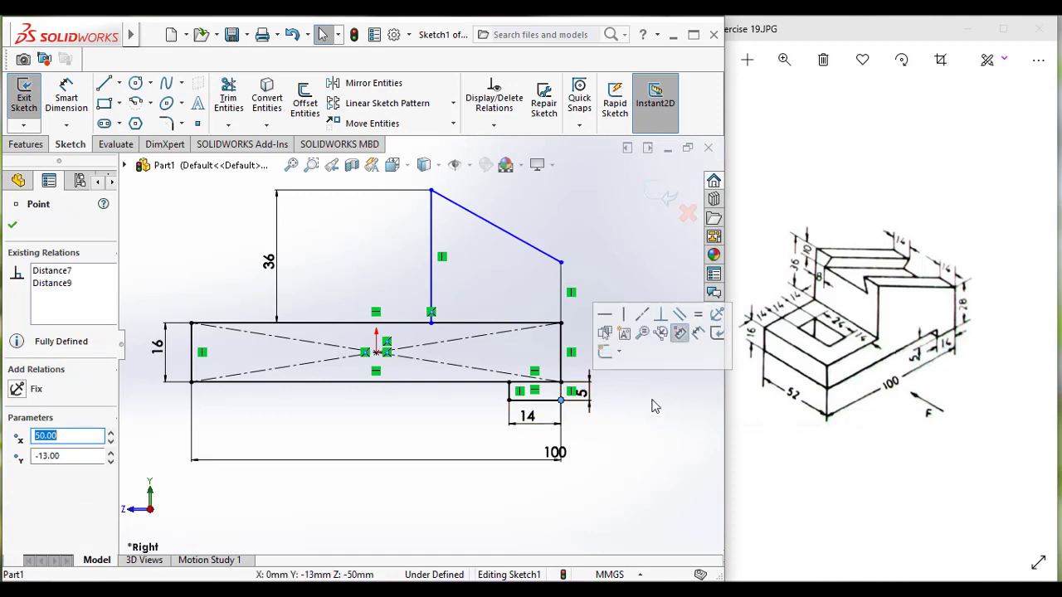
{"action": "left_click", "coordinate": [82, 107]}
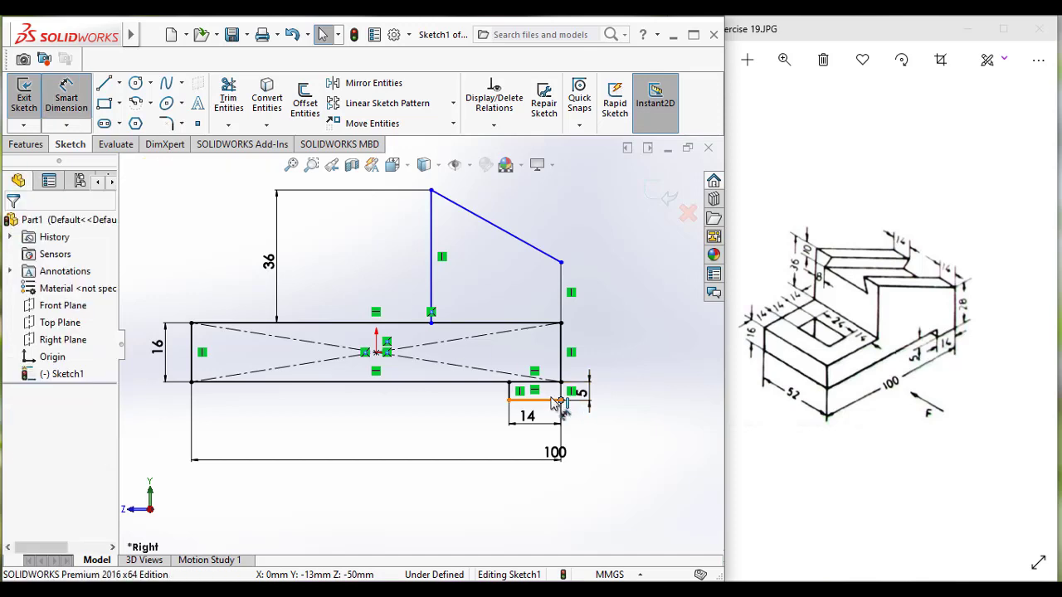
{"action": "left_click", "coordinate": [562, 263]}
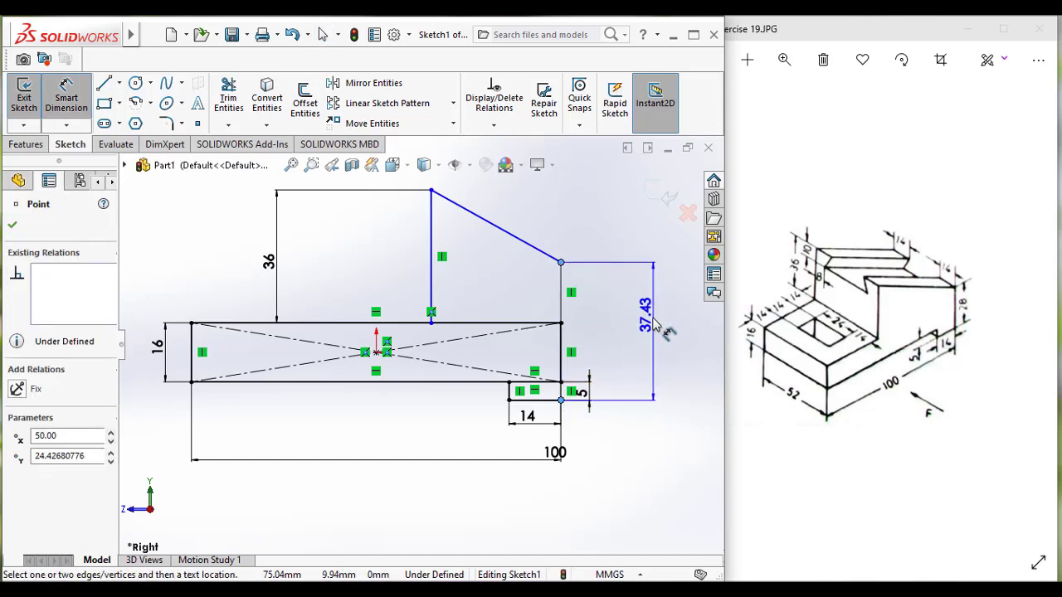
{"action": "left_click", "coordinate": [651, 317]}
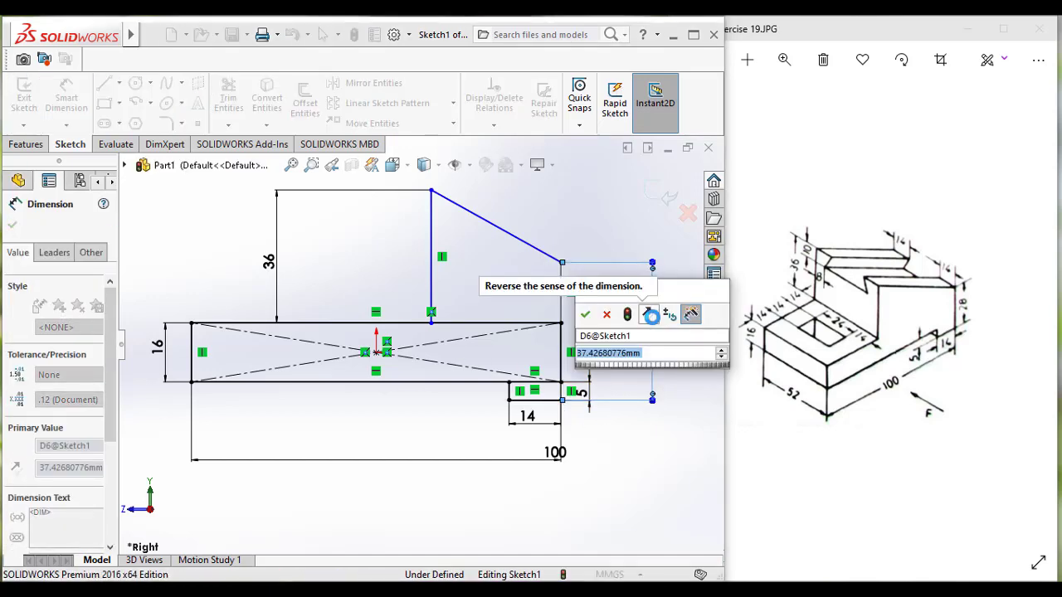
{"action": "type", "text": "28"}
{"action": "key", "text": "Return"}
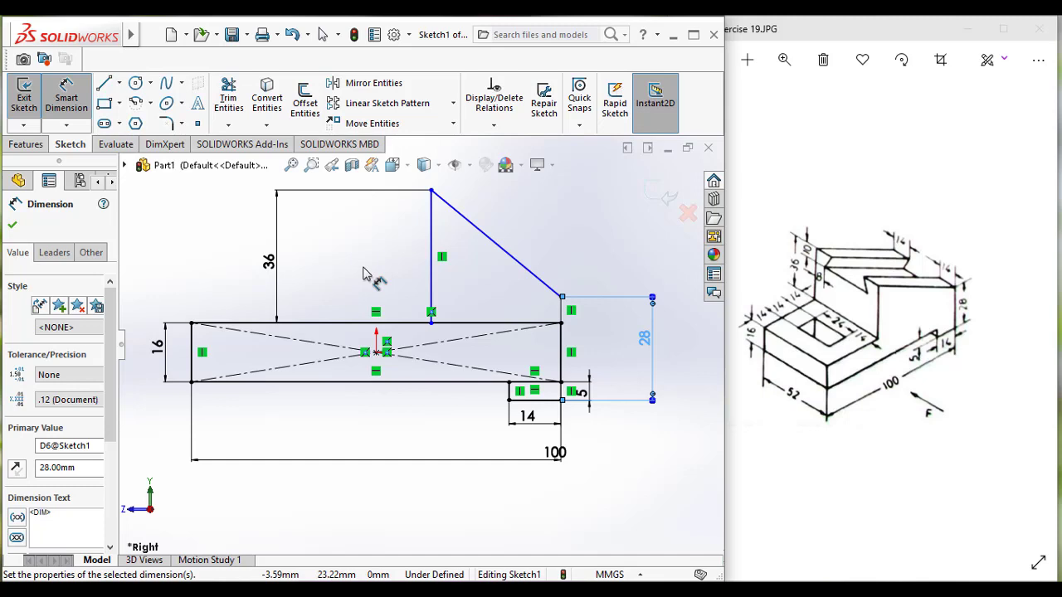
{"action": "key", "text": "Escape"}
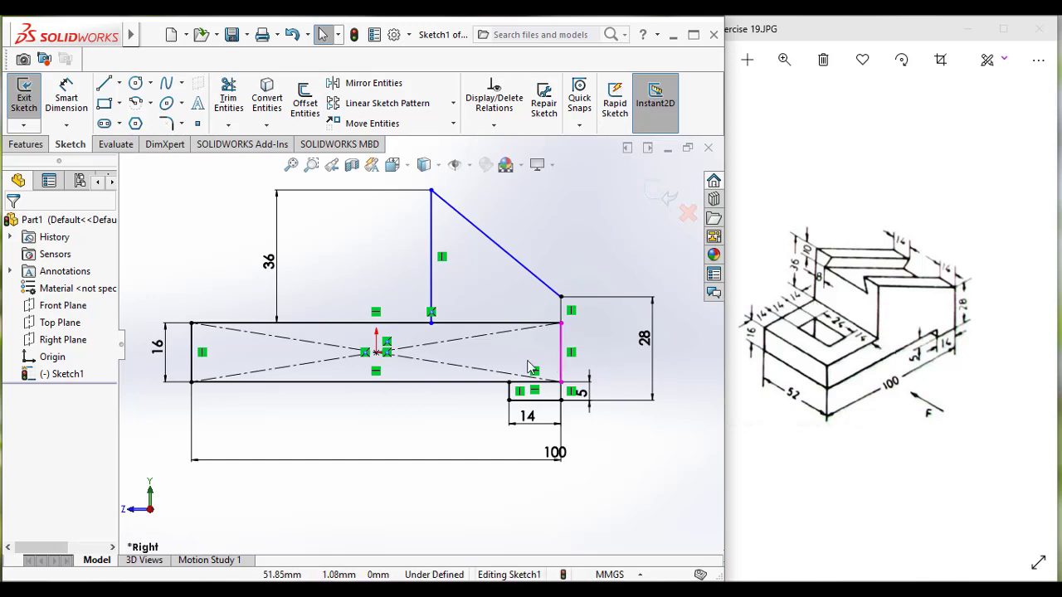
Dimension the horizontal distance from the main rectangle's upper-left corner to the base of the upper profile's vertical line as 42 mm
{"action": "left_click", "coordinate": [79, 100]}
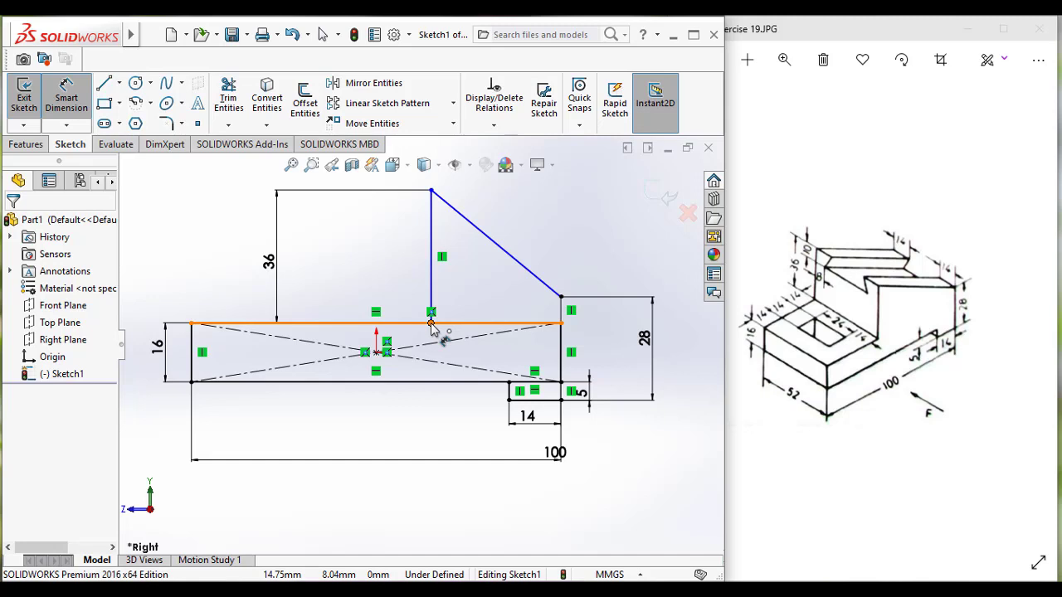
{"action": "left_click", "coordinate": [430, 322]}
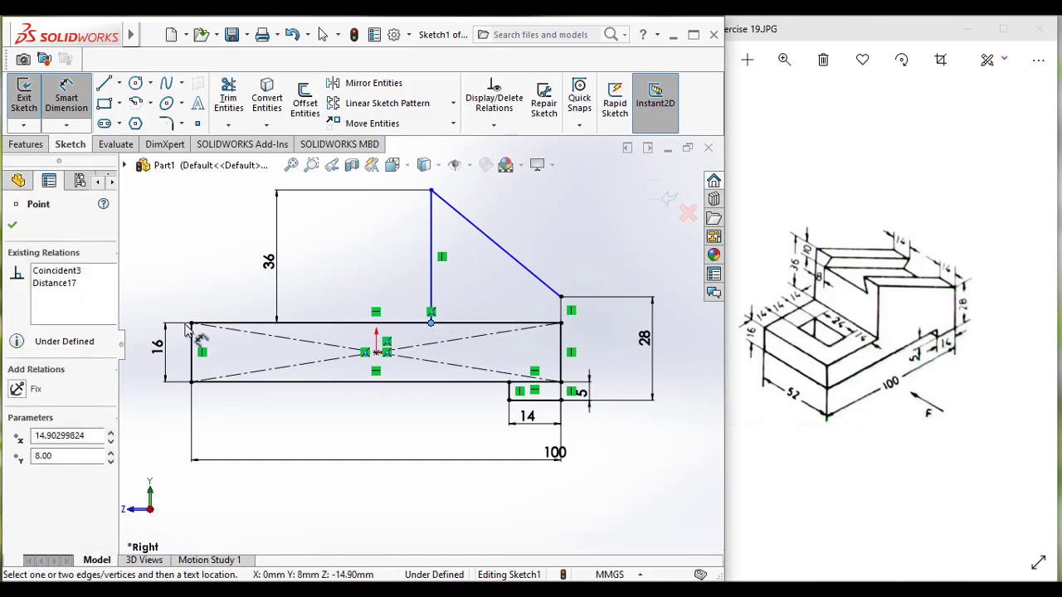
{"action": "left_click", "coordinate": [195, 328]}
{"action": "left_click", "coordinate": [184, 225]}
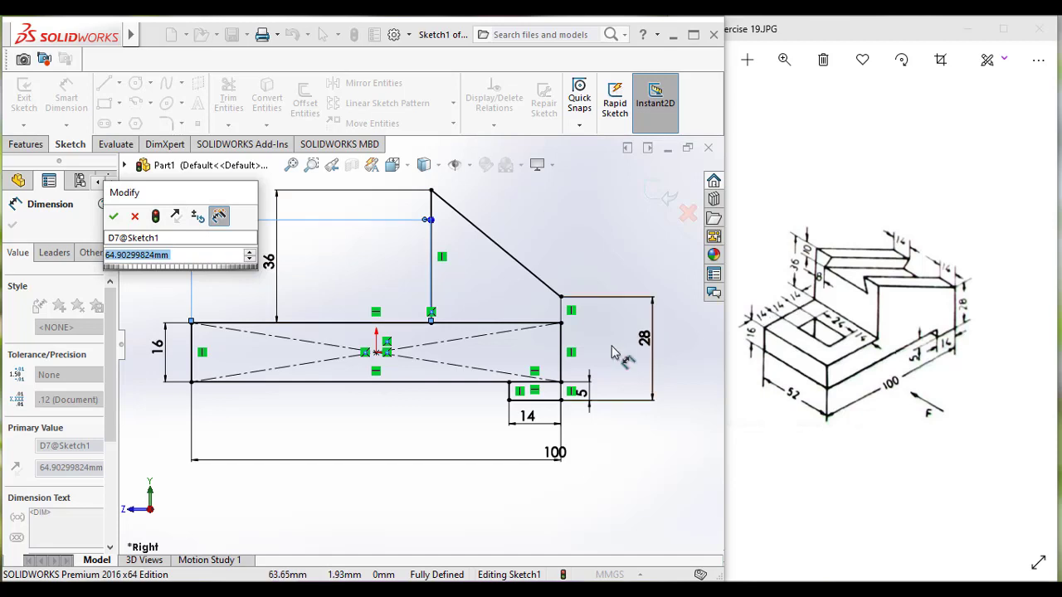
{"action": "type", "text": "42"}
{"action": "key", "text": "Return"}
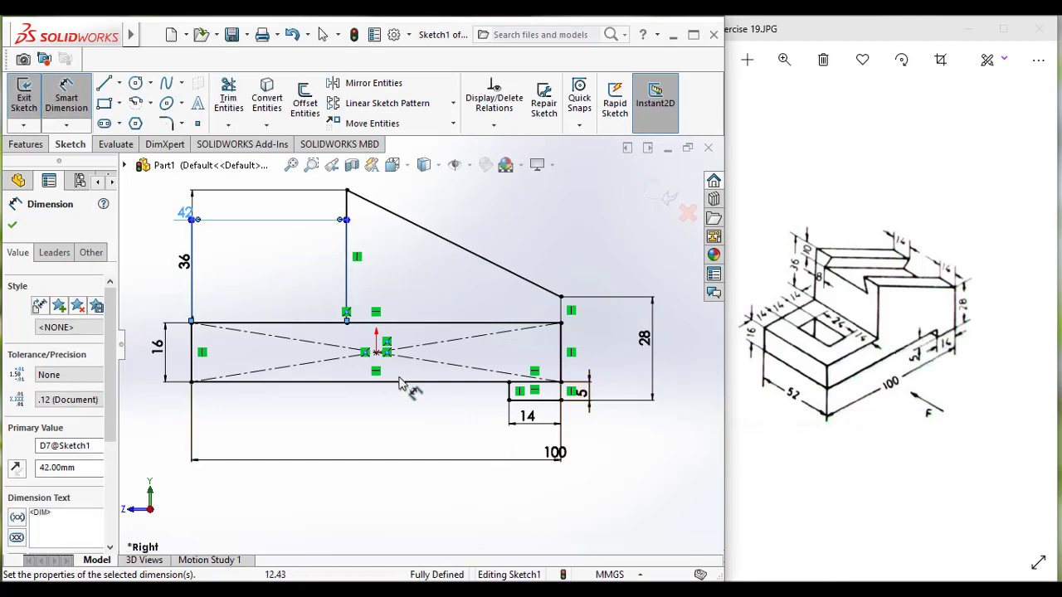
{"action": "key", "text": "Escape"}
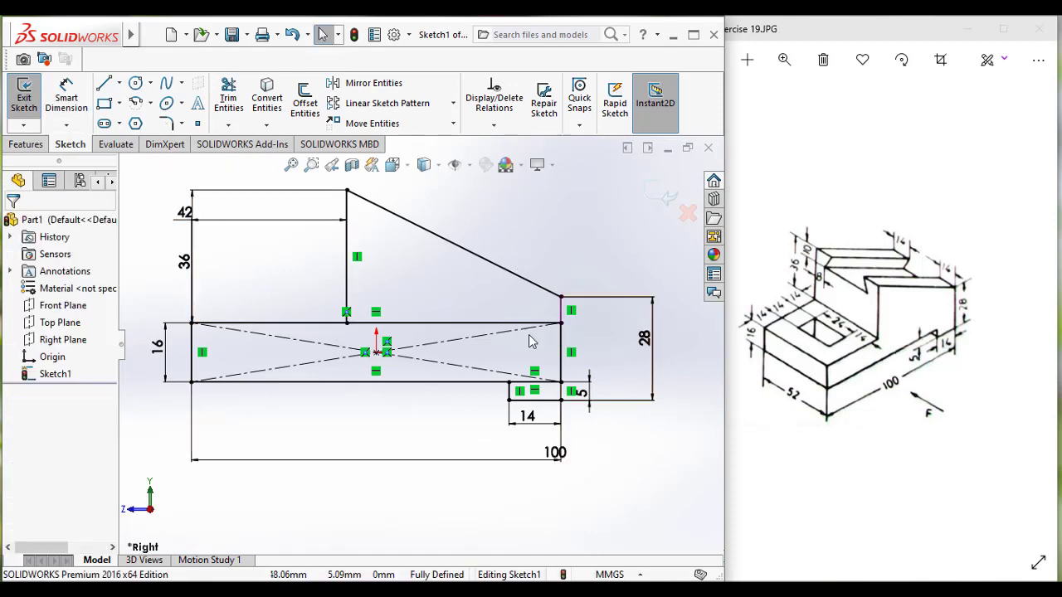
Trim the main rectangle's top edge beneath the sloped profile and its bottom edge above the small rectangle, leaving one closed outline
{"action": "scroll", "coordinate": [529, 334], "scroll_direction": "up", "scroll_amount": 2}
{"action": "scroll", "coordinate": [514, 344], "scroll_direction": "down", "scroll_amount": 2}
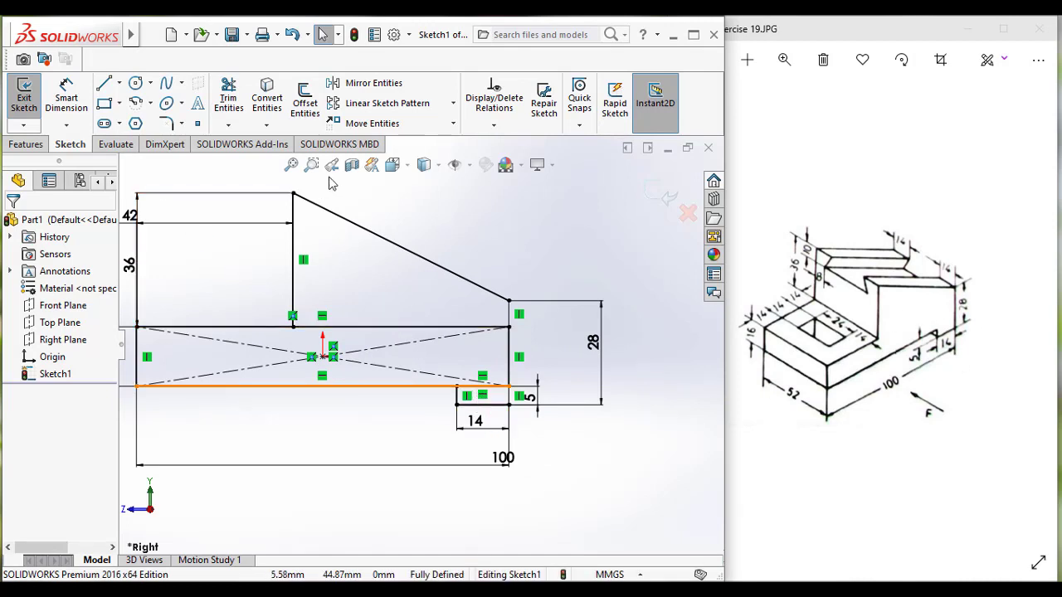
{"action": "left_click", "coordinate": [228, 98]}
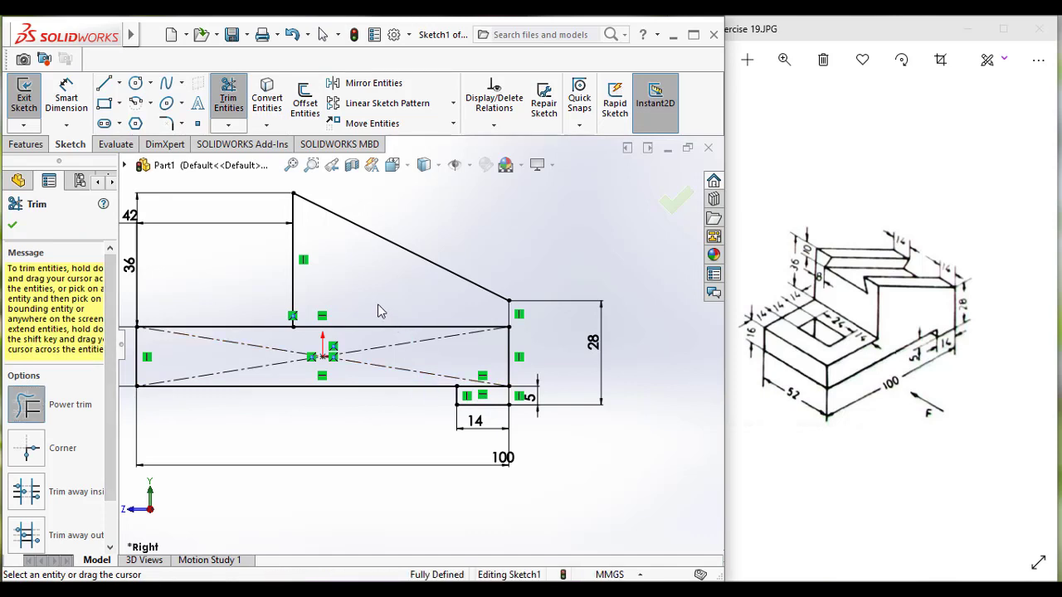
{"action": "left_click_drag", "start_coordinate": [388, 332], "coordinate": [390, 336]}
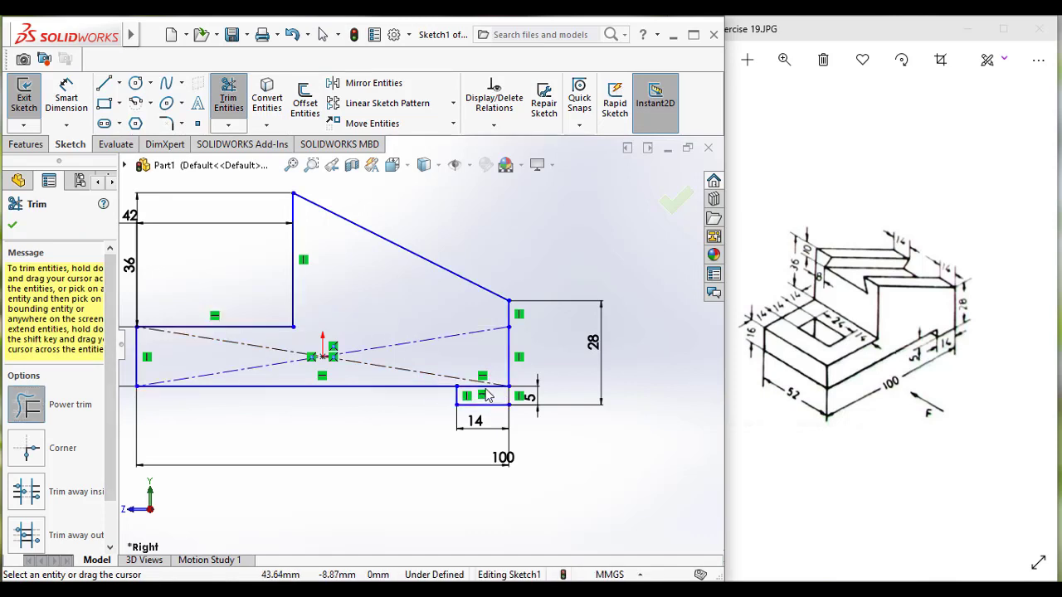
{"action": "left_click_drag", "start_coordinate": [484, 386], "coordinate": [486, 394]}
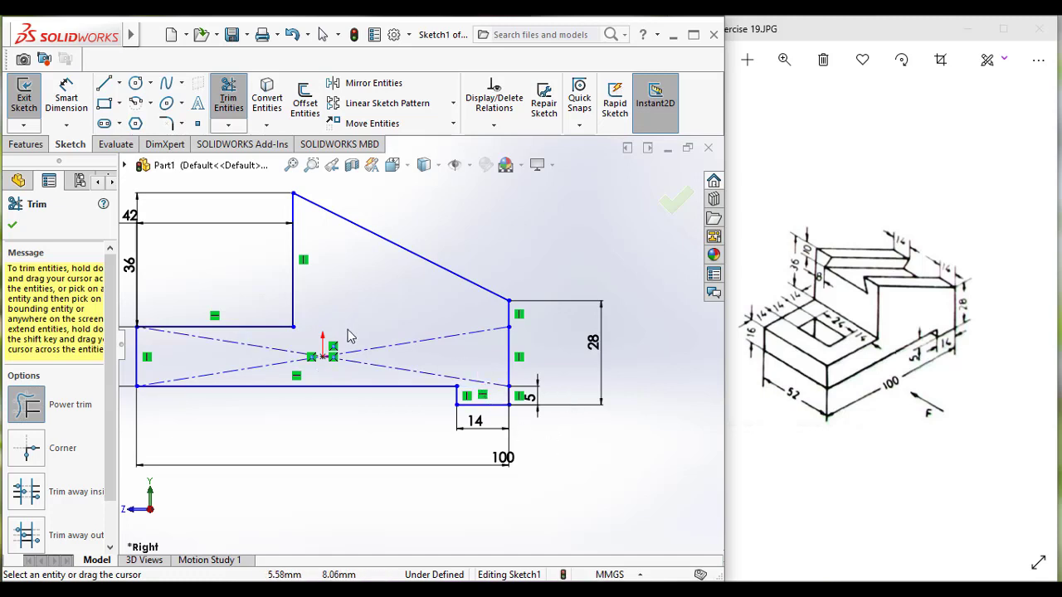
{"action": "scroll", "coordinate": [350, 330], "scroll_direction": "up", "scroll_amount": 1}
{"action": "key", "text": "Escape"}
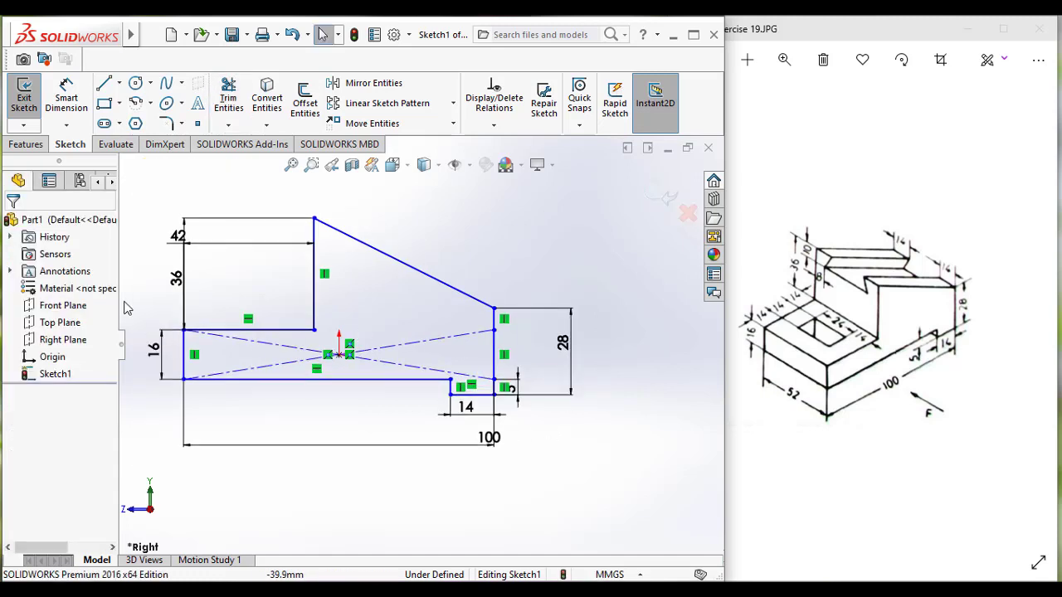
Close the finished side-profile sketch on the Right Plane
{"action": "left_click", "coordinate": [67, 97]}
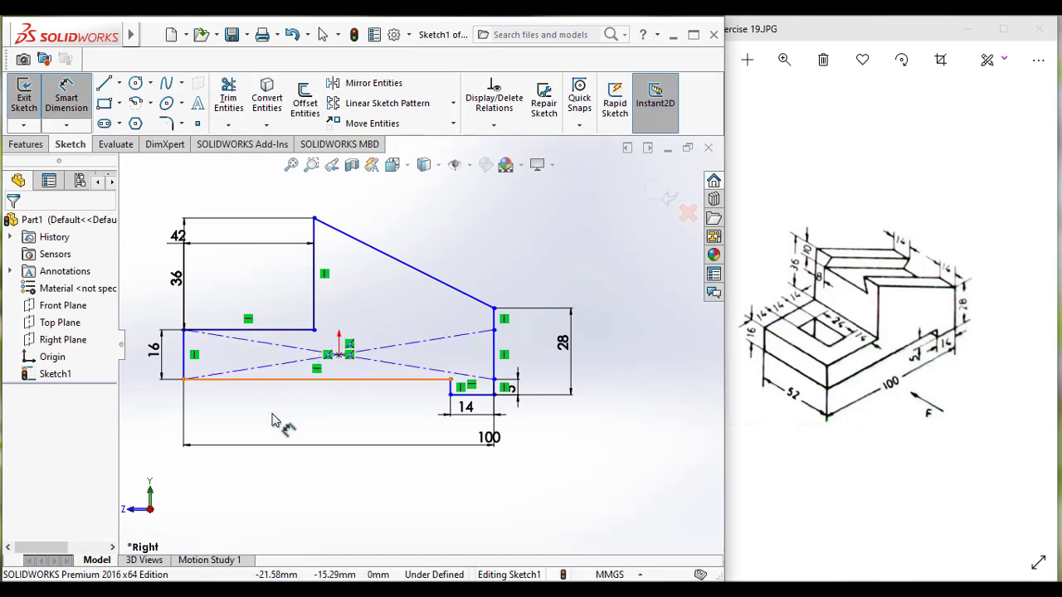
{"action": "key", "text": "Escape"}
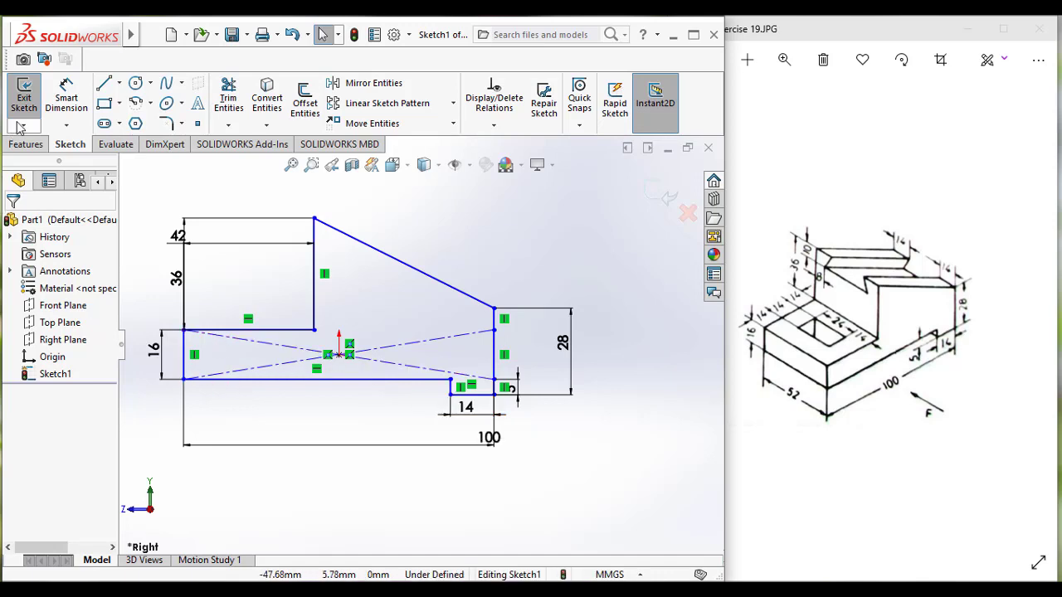
{"action": "left_click", "coordinate": [23, 95]}
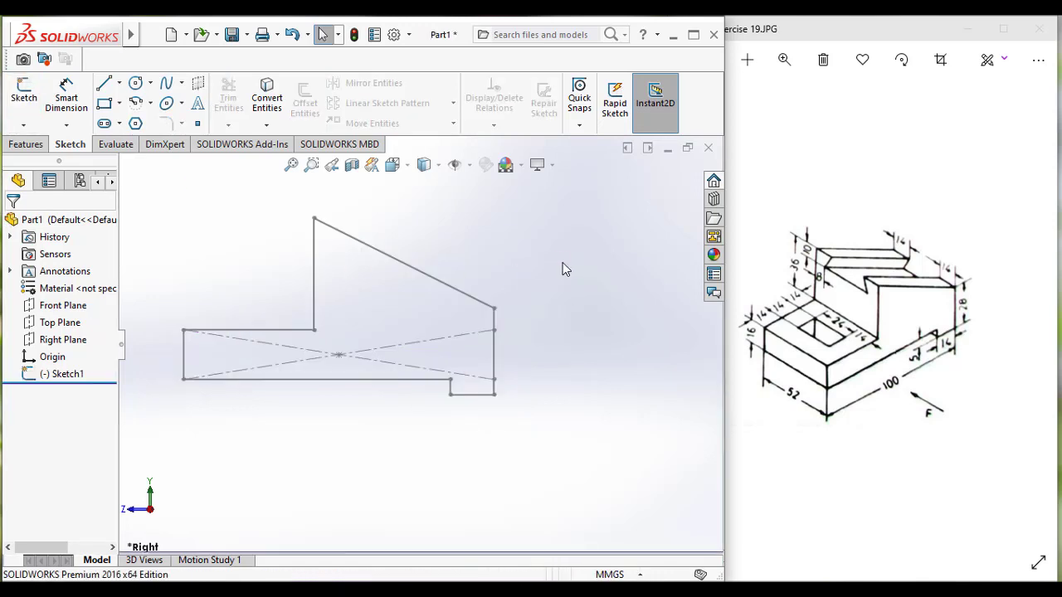
Extrude the side-profile sketch to a blind depth of 52 mm in the reversed direction
{"action": "left_click", "coordinate": [59, 374]}
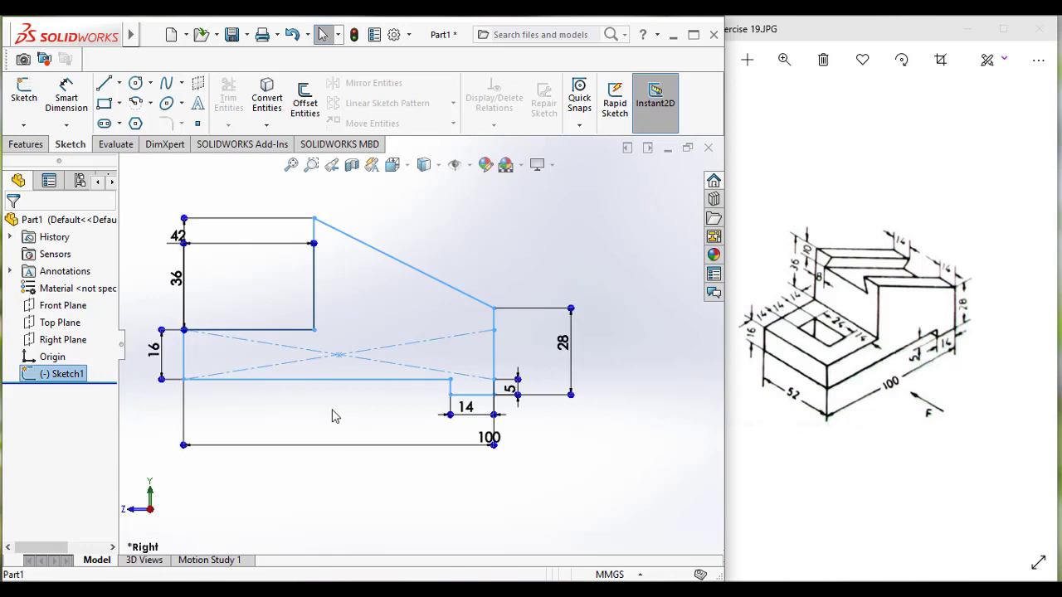
{"action": "middle_click_drag", "start_coordinate": [332, 415], "coordinate": [393, 410]}
{"action": "scroll", "coordinate": [297, 381], "scroll_direction": "up", "scroll_amount": 3}
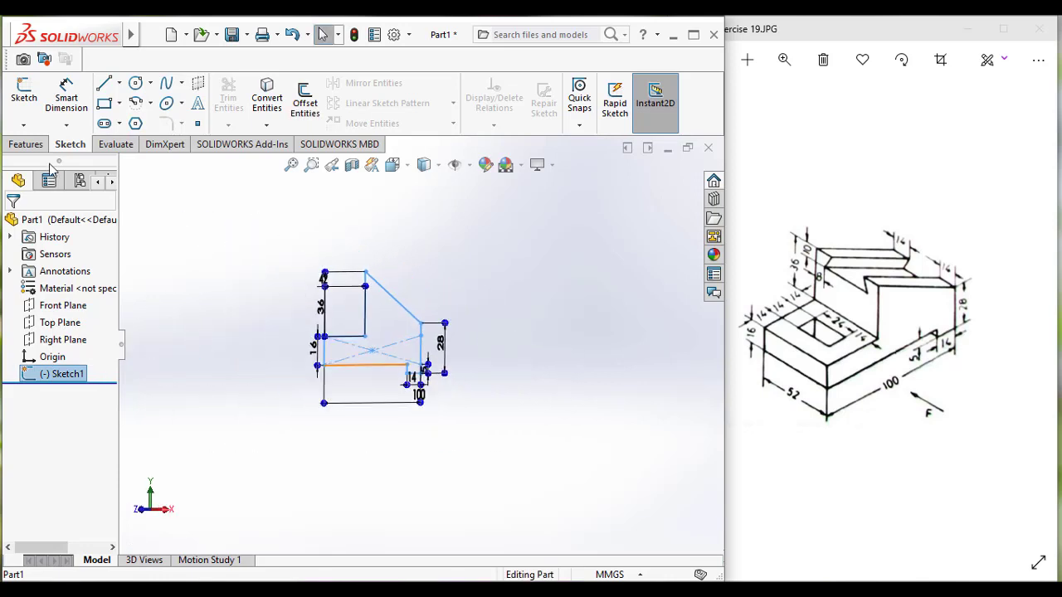
{"action": "left_click", "coordinate": [26, 144]}
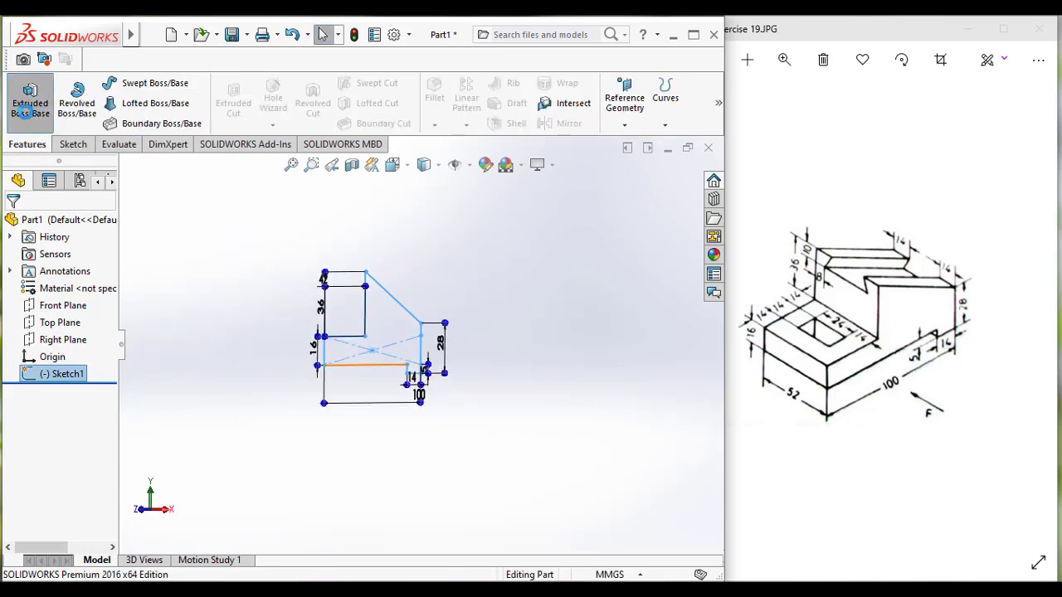
{"action": "left_click", "coordinate": [26, 108]}
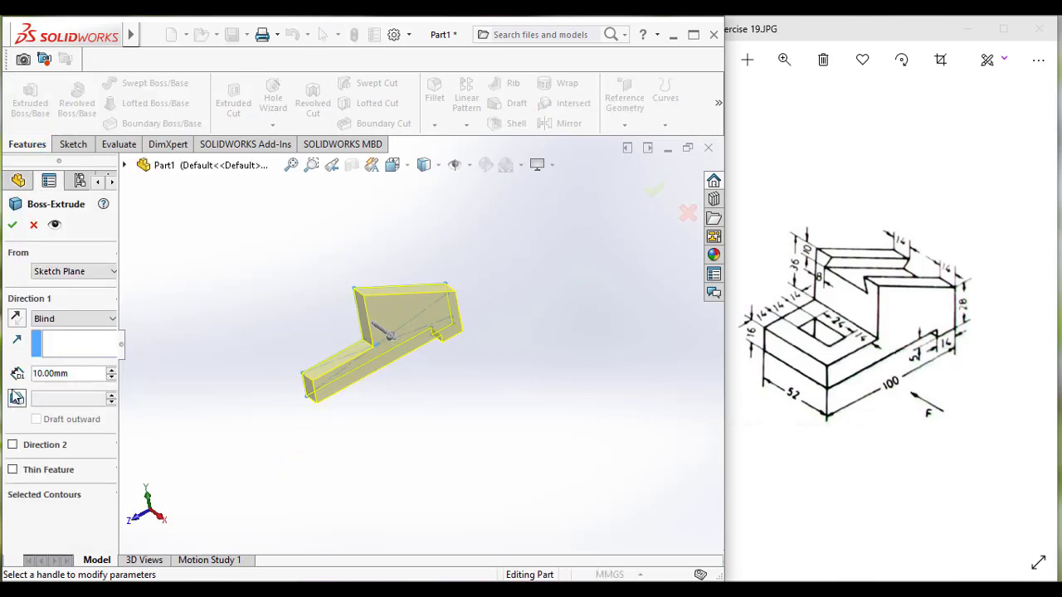
{"action": "left_click", "coordinate": [16, 320]}
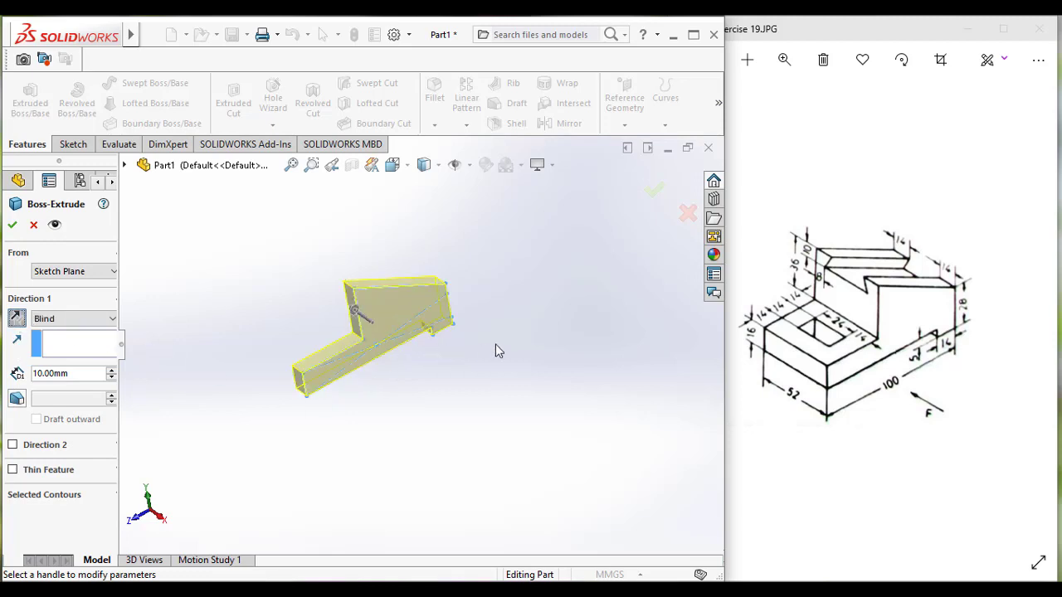
{"action": "middle_click_drag", "start_coordinate": [496, 346], "coordinate": [437, 311]}
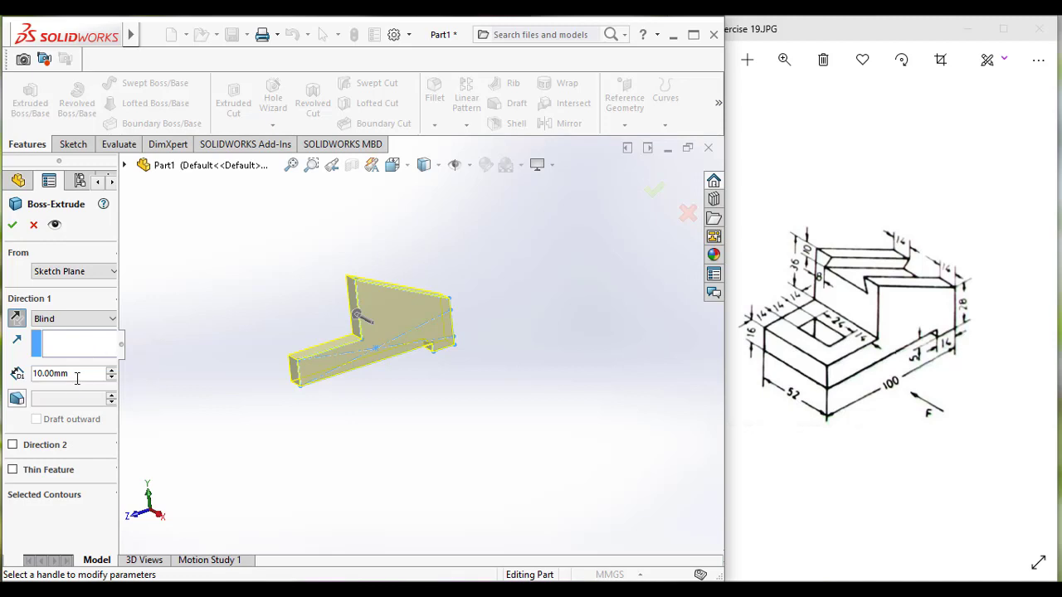
{"action": "type", "text": "52"}
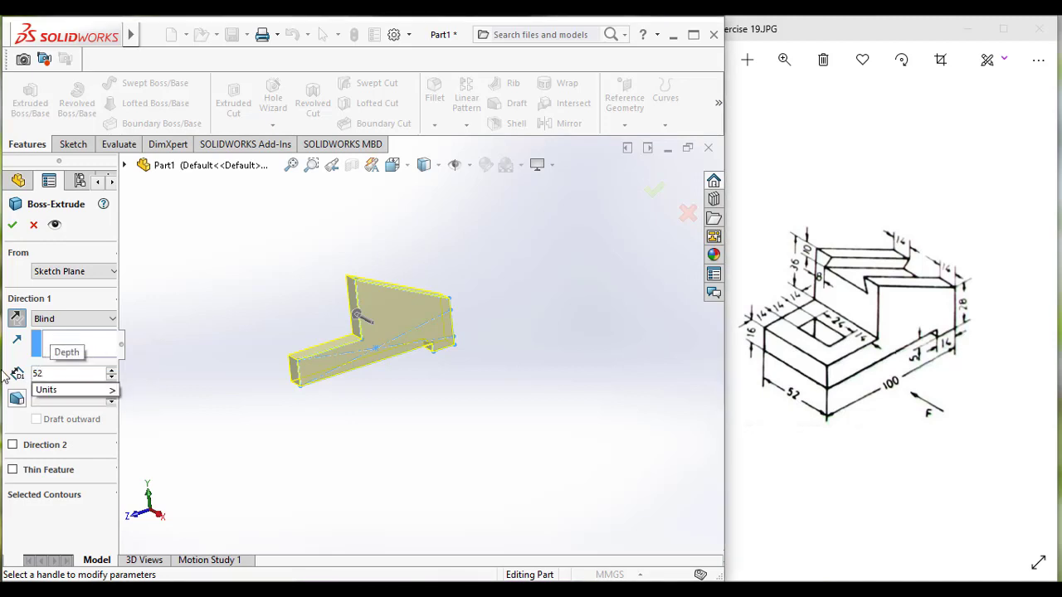
{"action": "key", "text": "Return"}
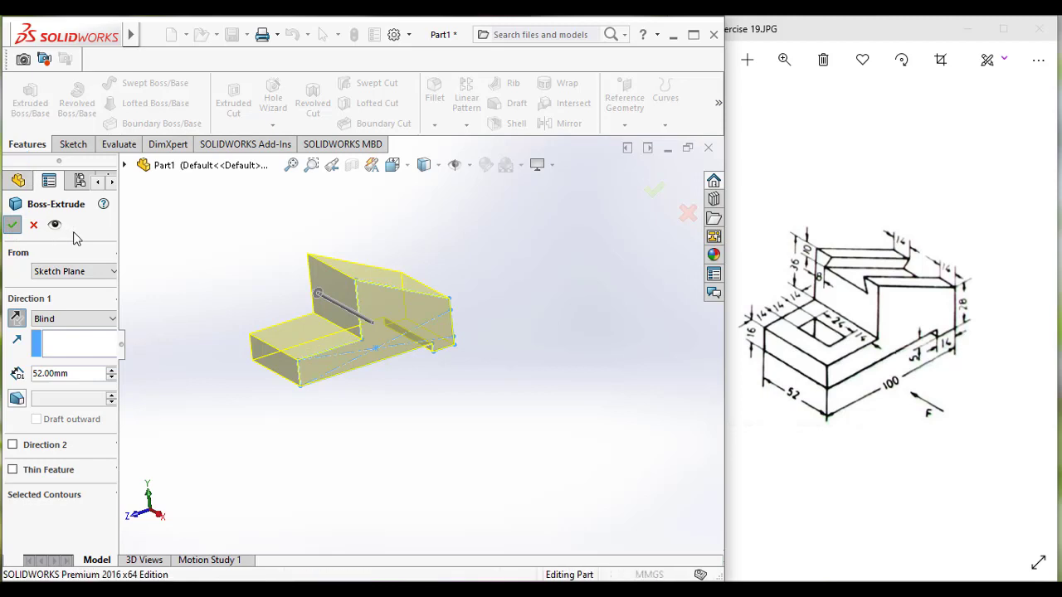
{"action": "scroll", "coordinate": [450, 371], "scroll_direction": "up", "scroll_amount": 2}
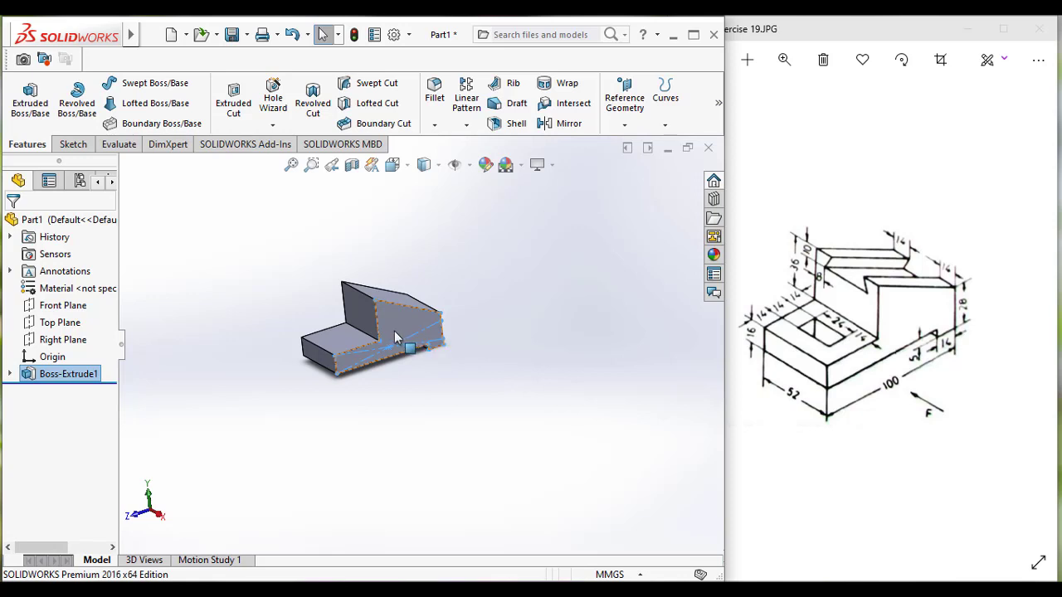
On the low ledge's top face, sketch centerlines from the lower-left corner, about 12 mm up the left edge and about 15 mm inward
{"action": "scroll", "coordinate": [394, 336], "scroll_direction": "up", "scroll_amount": 2}
{"action": "middle_click_drag", "start_coordinate": [402, 334], "coordinate": [438, 343]}
{"action": "left_click", "coordinate": [368, 357]}
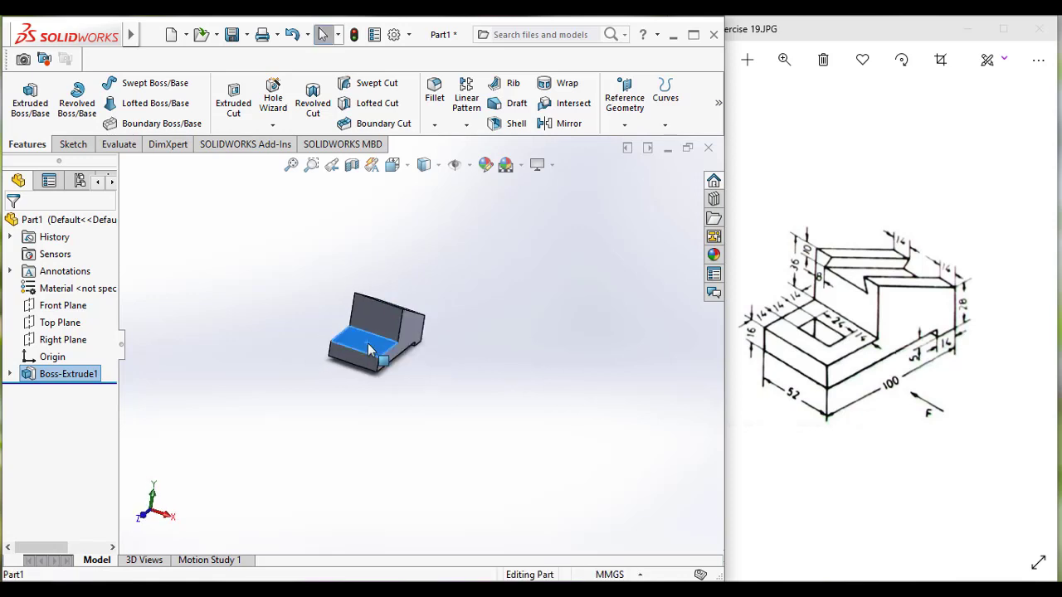
{"action": "right_click", "coordinate": [369, 357]}
{"action": "left_click", "coordinate": [454, 143]}
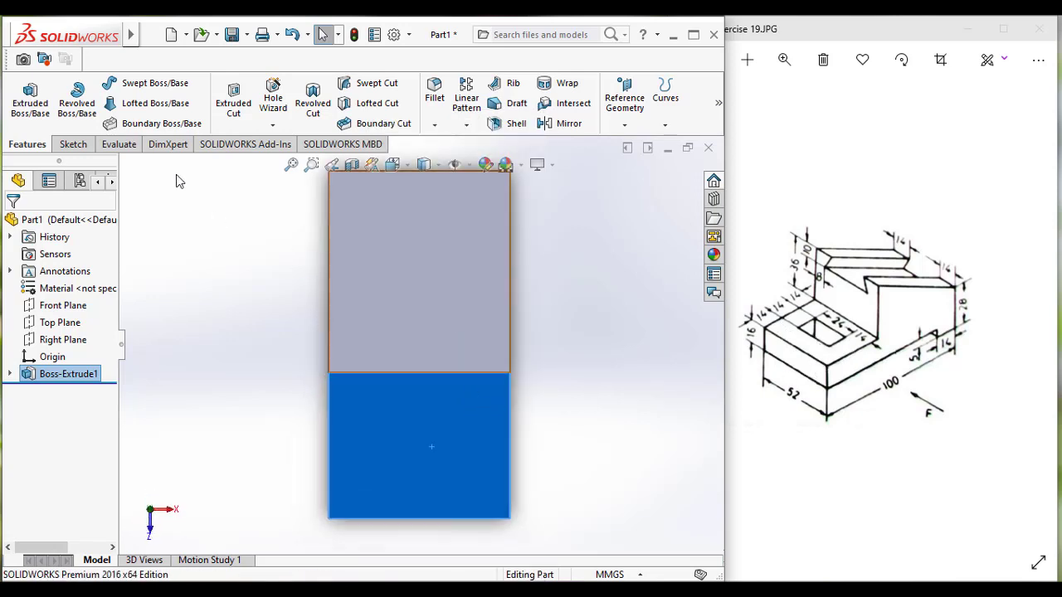
{"action": "left_click", "coordinate": [73, 145]}
{"action": "left_click", "coordinate": [118, 83]}
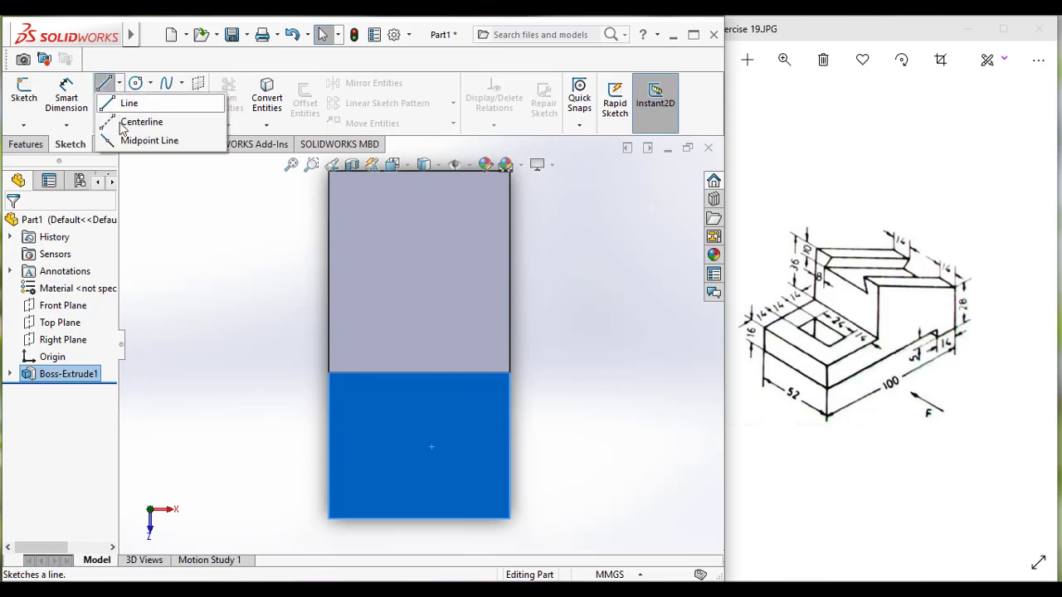
{"action": "left_click", "coordinate": [124, 118]}
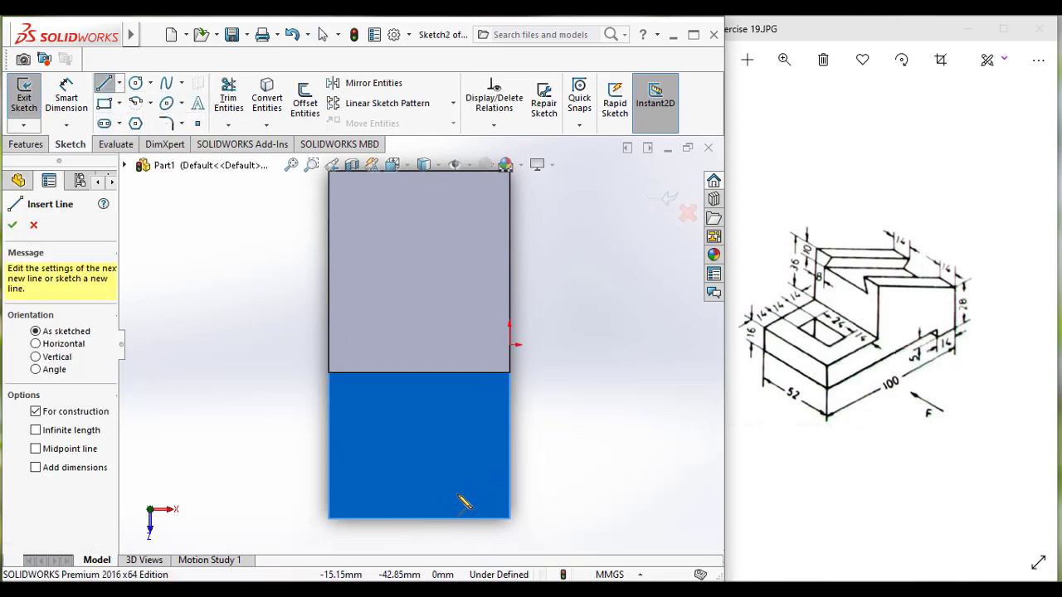
{"action": "left_click", "coordinate": [328, 520]}
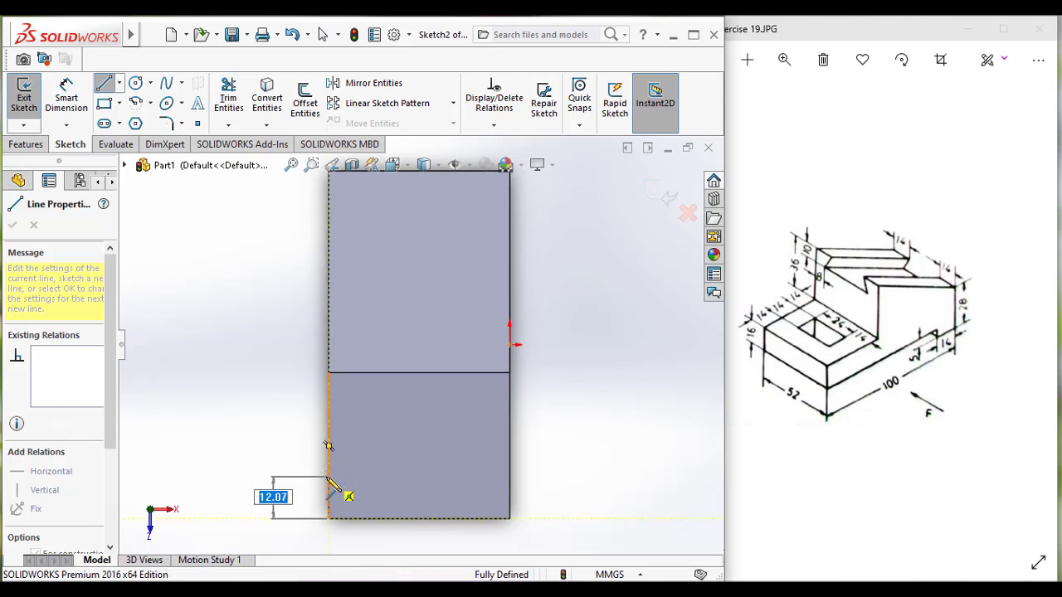
{"action": "left_click", "coordinate": [328, 477]}
{"action": "left_click", "coordinate": [382, 476]}
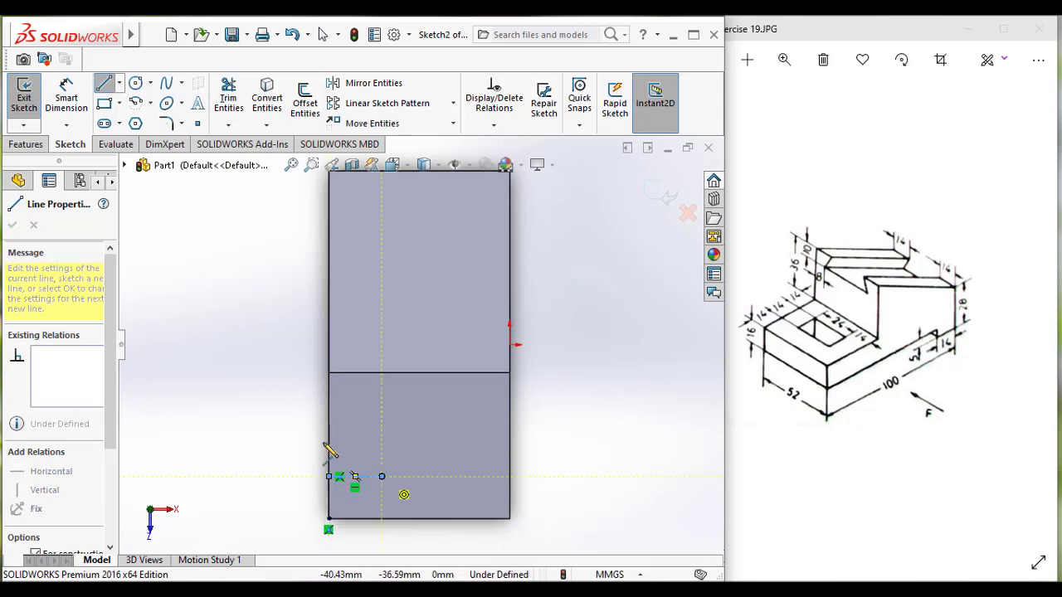
{"action": "key", "text": "Escape"}
Dimension the horizontal centerline as 14 mm long and the vertical centerline along the left edge as 14 mm long
{"action": "left_click", "coordinate": [73, 108]}
{"action": "left_click", "coordinate": [356, 477]}
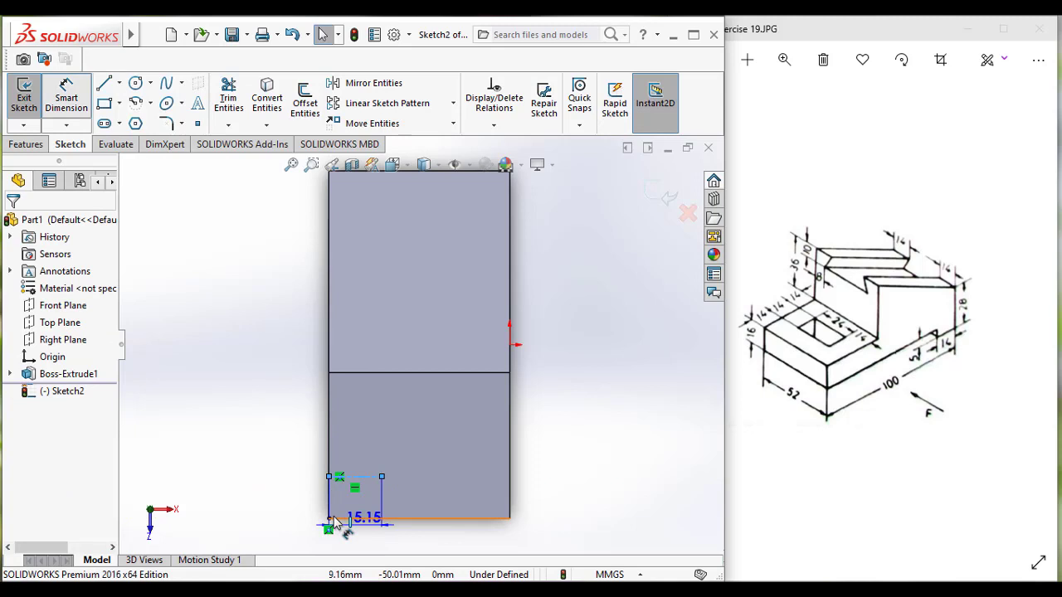
{"action": "left_click", "coordinate": [370, 440]}
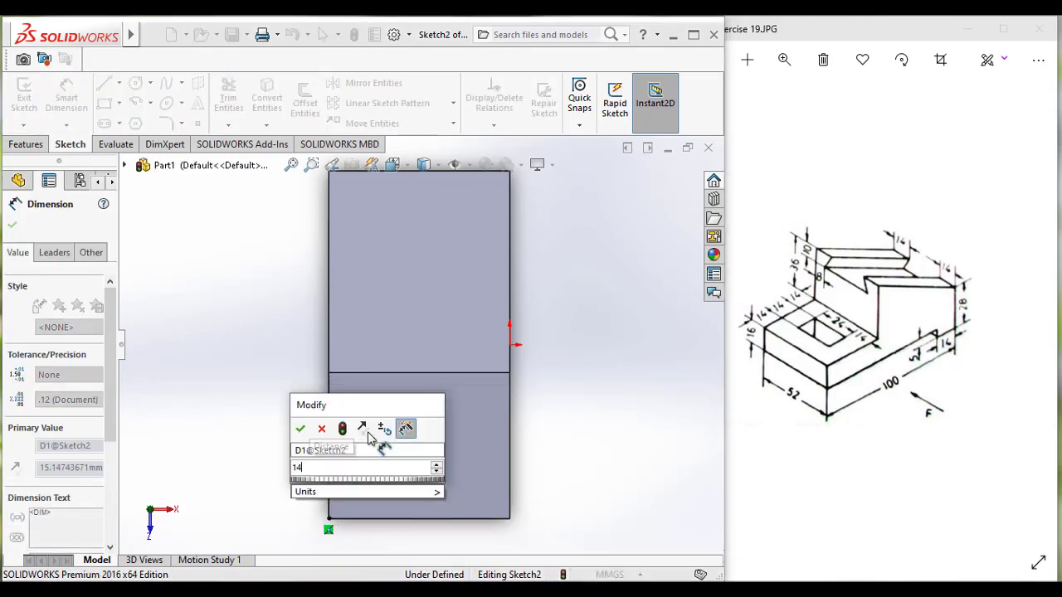
{"action": "key", "text": "Return"}
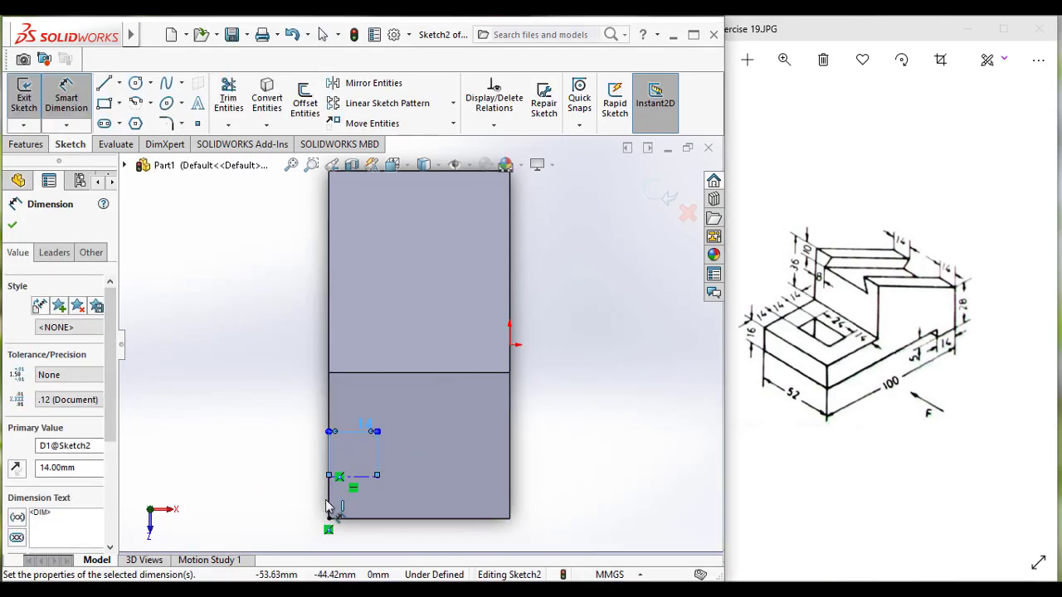
{"action": "left_click", "coordinate": [328, 502]}
{"action": "left_click", "coordinate": [301, 507]}
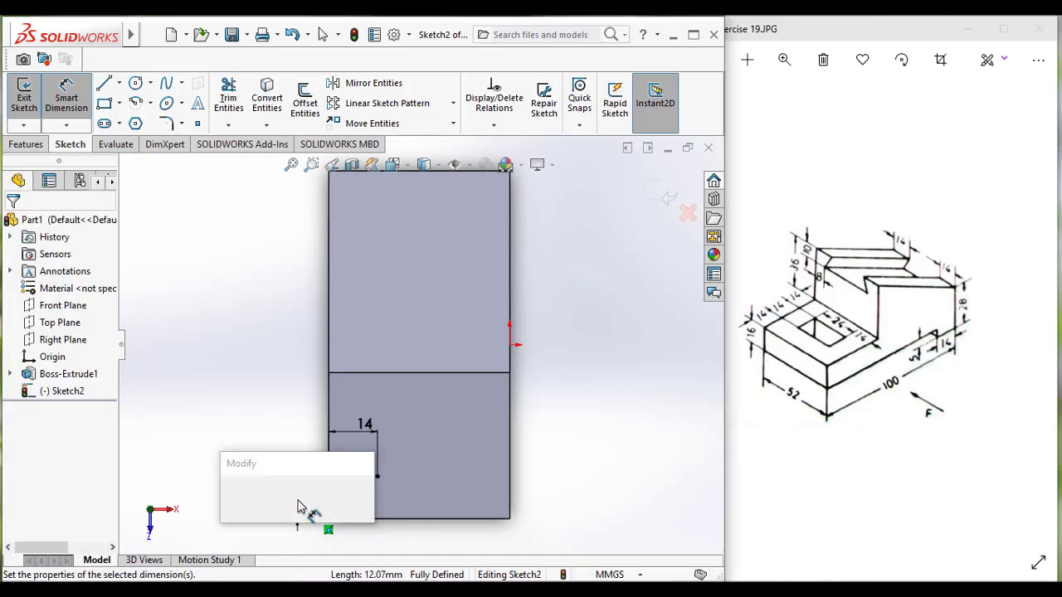
{"action": "type", "text": "14"}
{"action": "key", "text": "Return"}
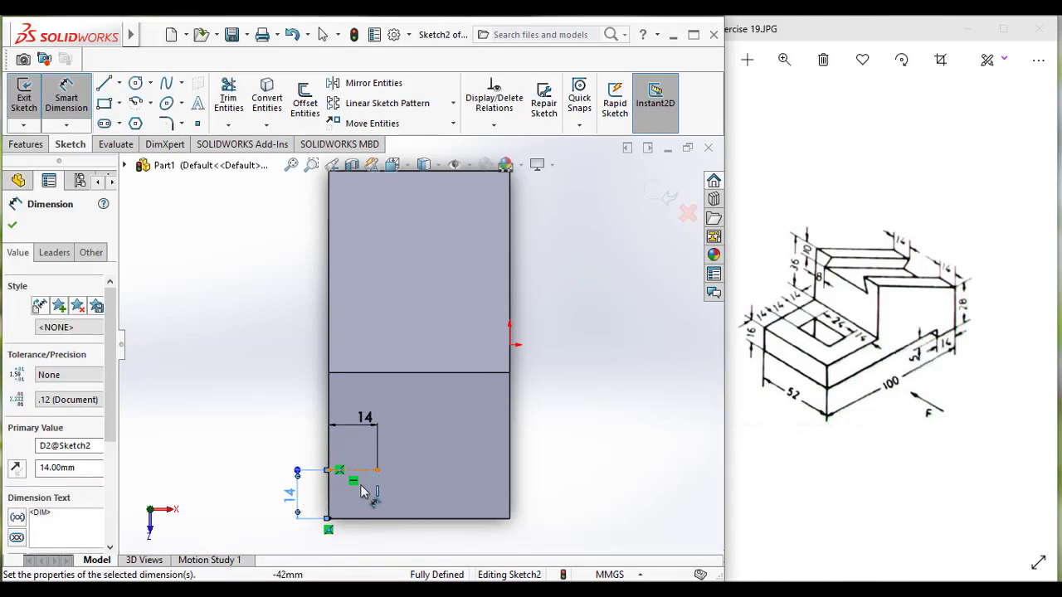
Sketch a corner rectangle about 26 mm by 12 mm on the ledge face, starting from the horizontal centerline's inner end
{"action": "left_click", "coordinate": [104, 103]}
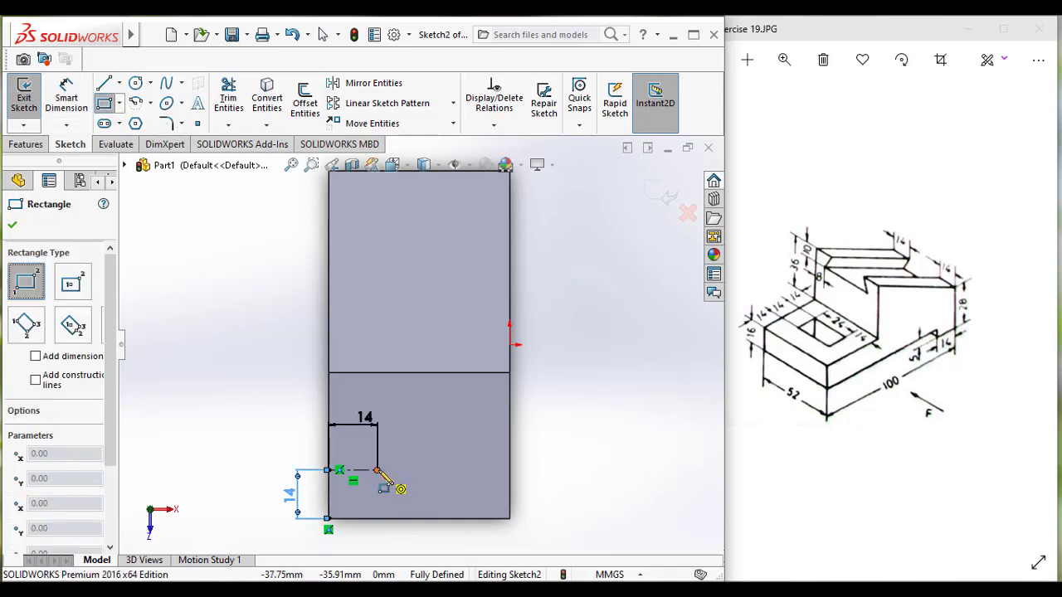
{"action": "left_click", "coordinate": [377, 471]}
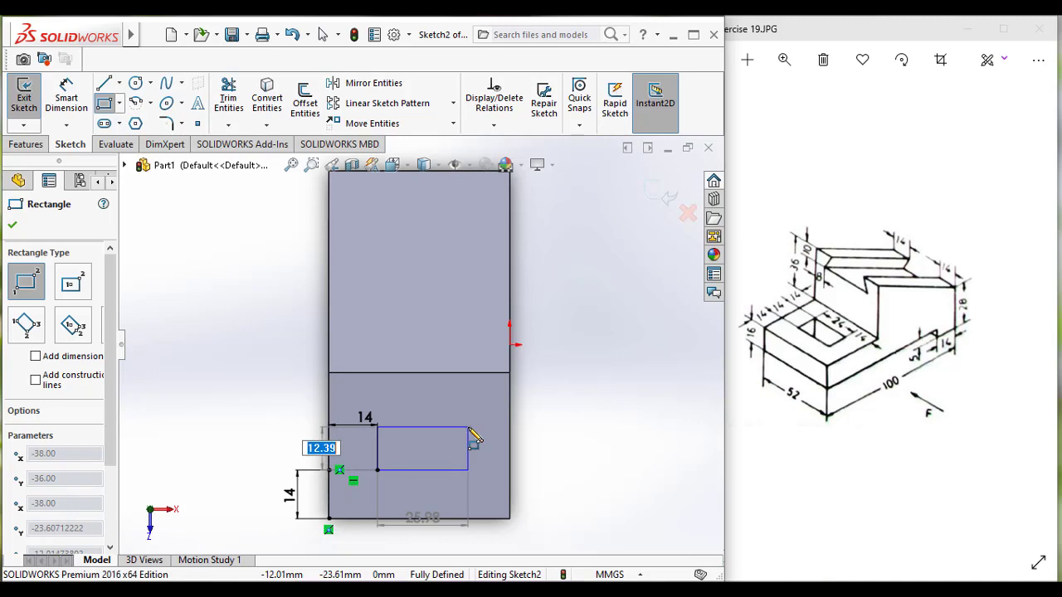
{"action": "left_click", "coordinate": [469, 429]}
{"action": "key", "text": "Escape"}
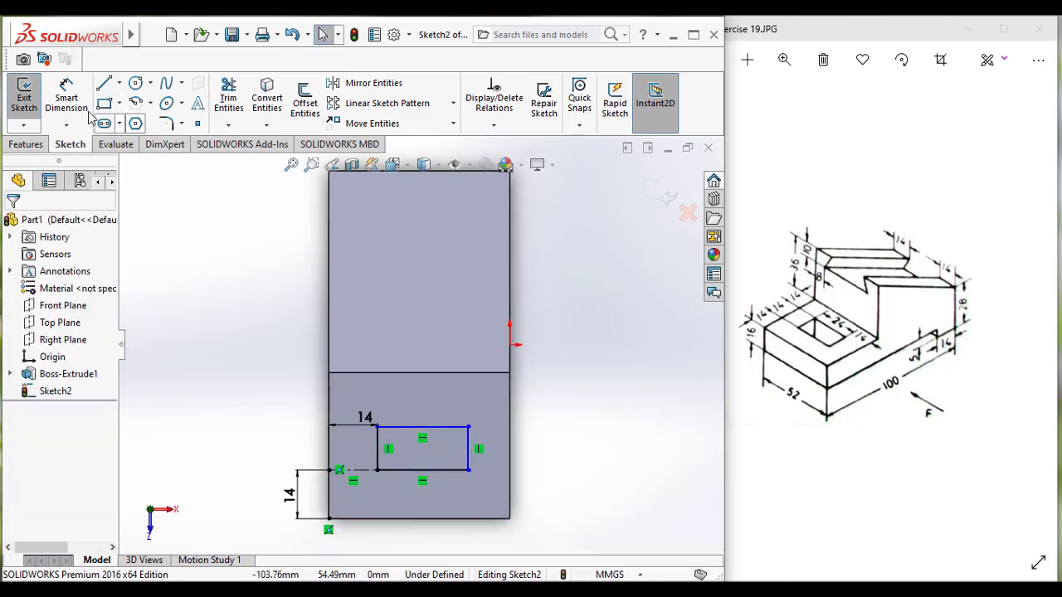
Dimension the rectangle's left vertical side as 14 mm
{"action": "left_click", "coordinate": [67, 95]}
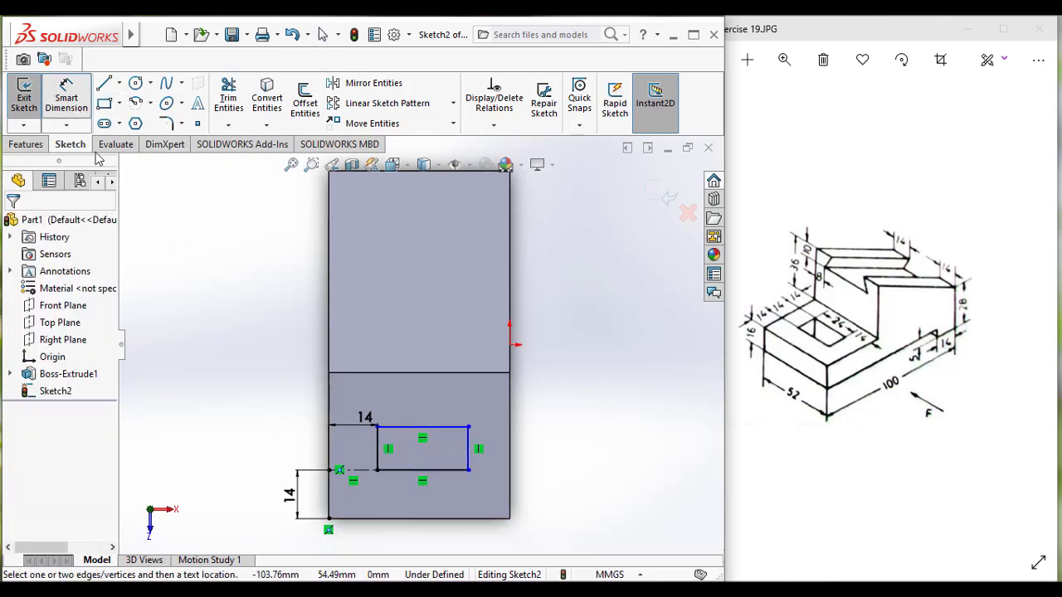
{"action": "left_click", "coordinate": [378, 458]}
{"action": "left_click", "coordinate": [300, 454]}
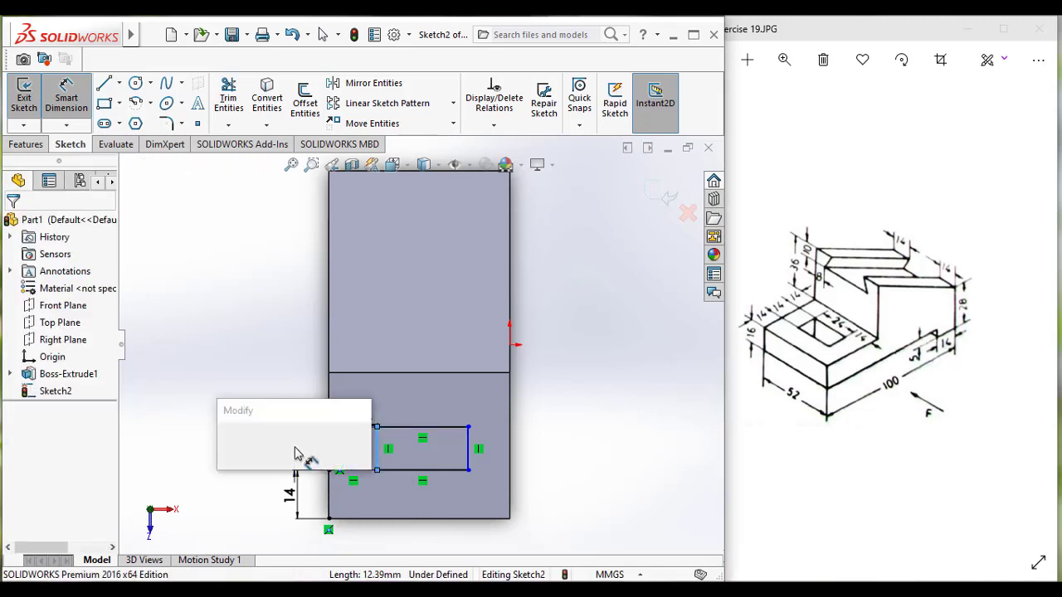
{"action": "type", "text": "14"}
{"action": "key", "text": "Return"}
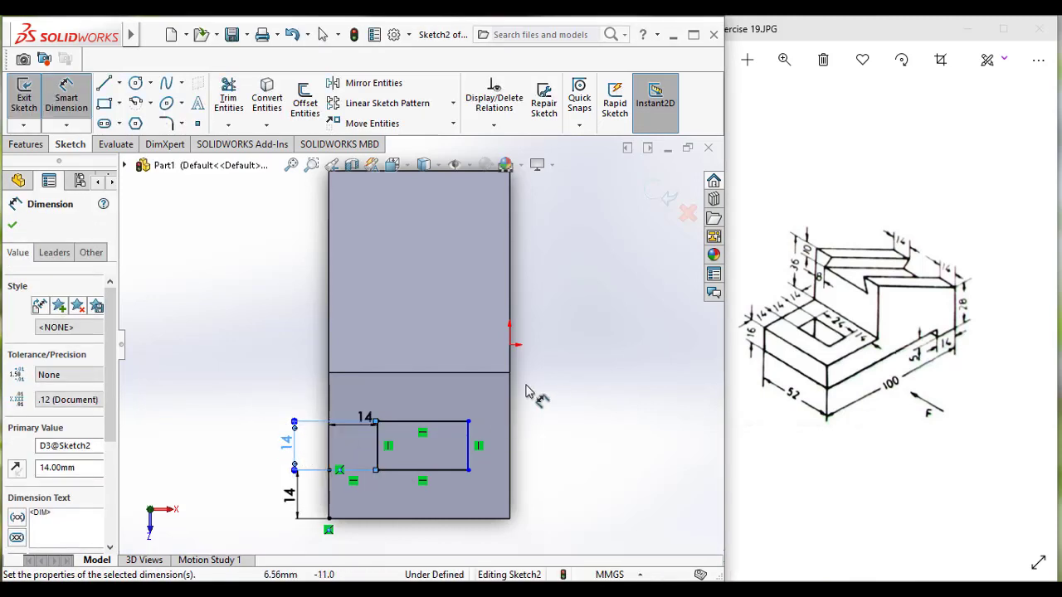
Try to dimension the rectangle's upper corners from the upper-left corner of the ledge face
{"action": "left_click", "coordinate": [329, 374]}
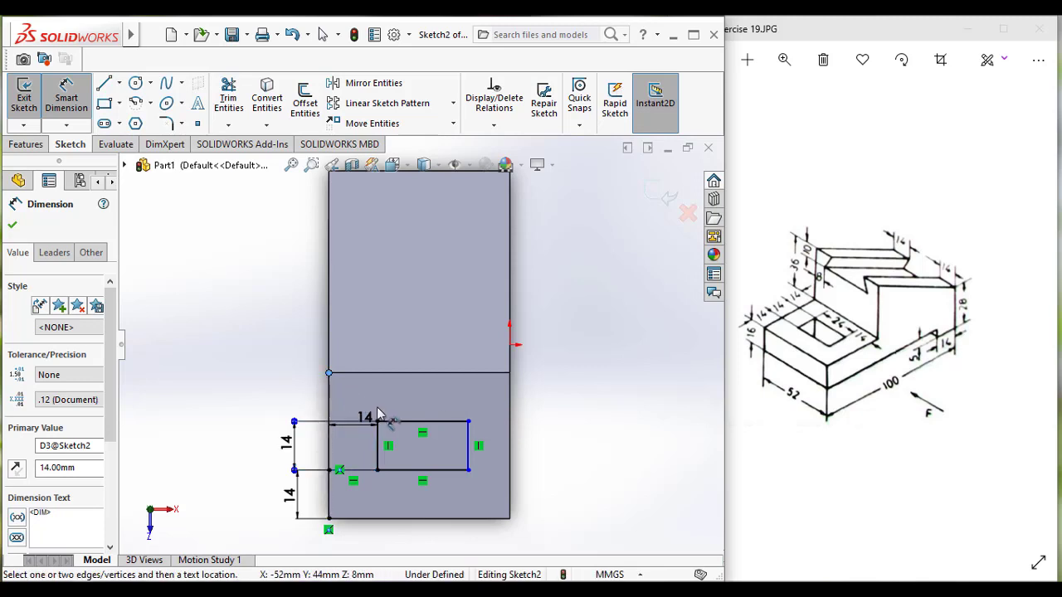
{"action": "left_click", "coordinate": [378, 422]}
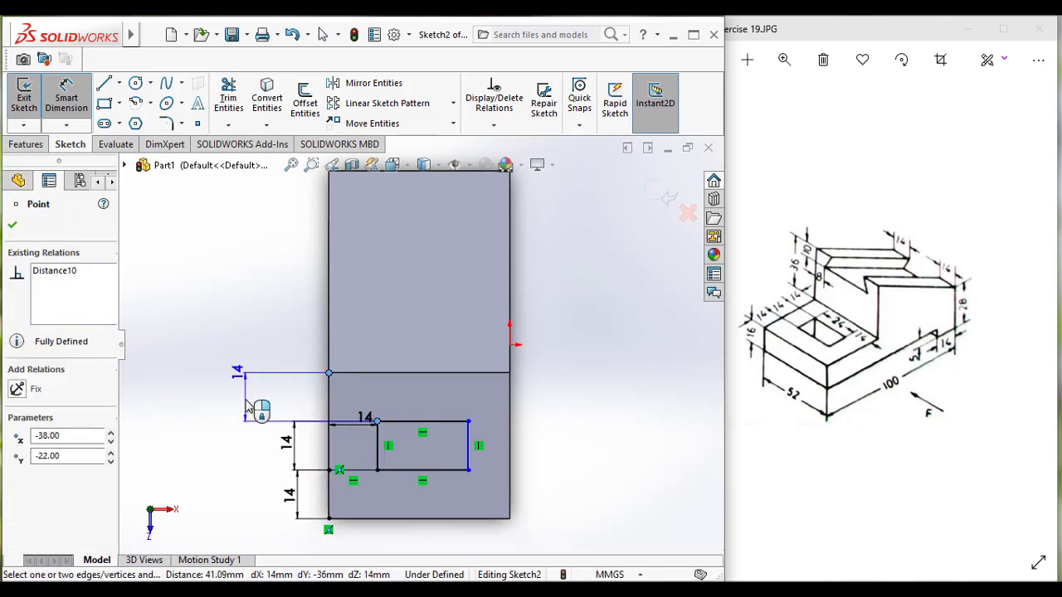
{"action": "key", "text": "Escape"}
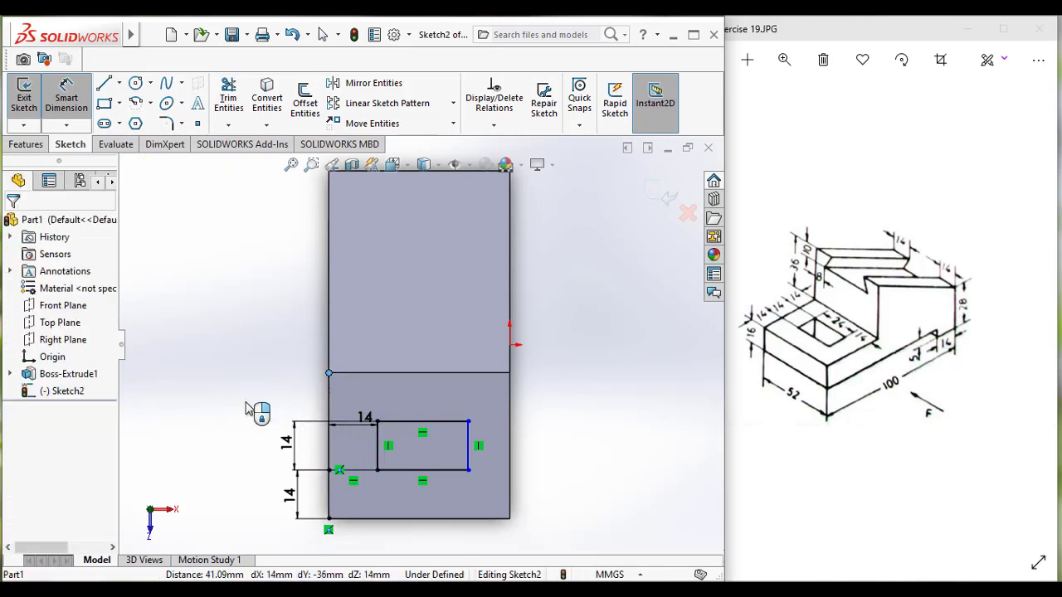
{"action": "left_click", "coordinate": [470, 424]}
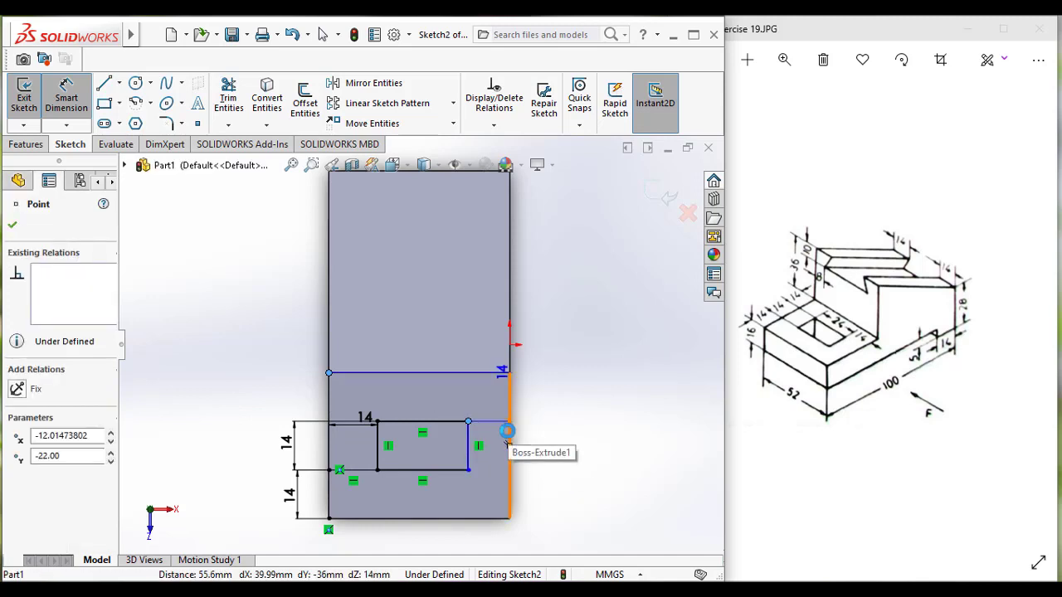
{"action": "left_click", "coordinate": [507, 432]}
{"action": "left_click", "coordinate": [628, 325]}
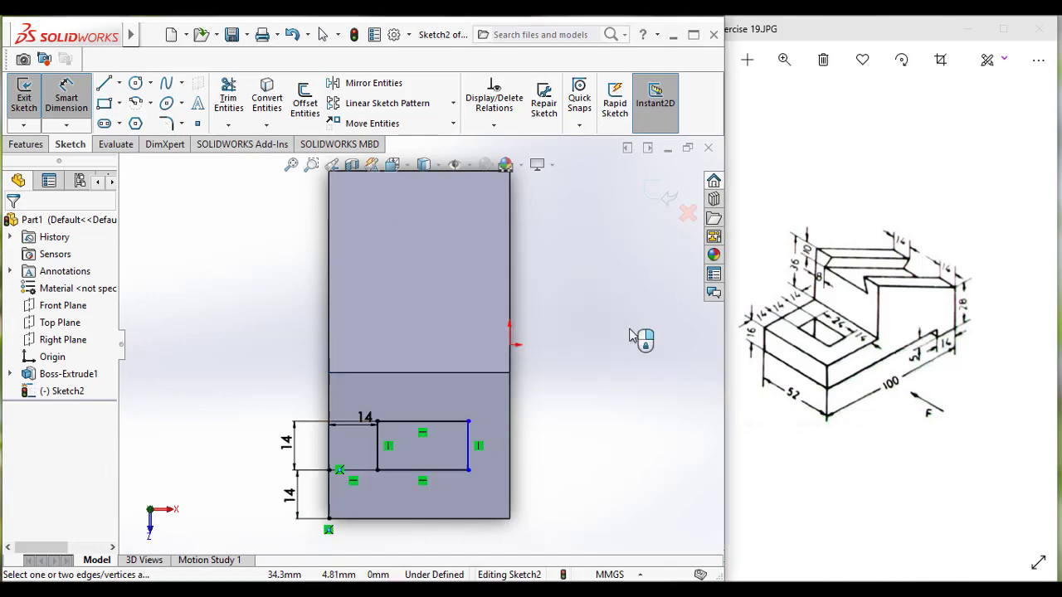
{"action": "left_click", "coordinate": [86, 99]}
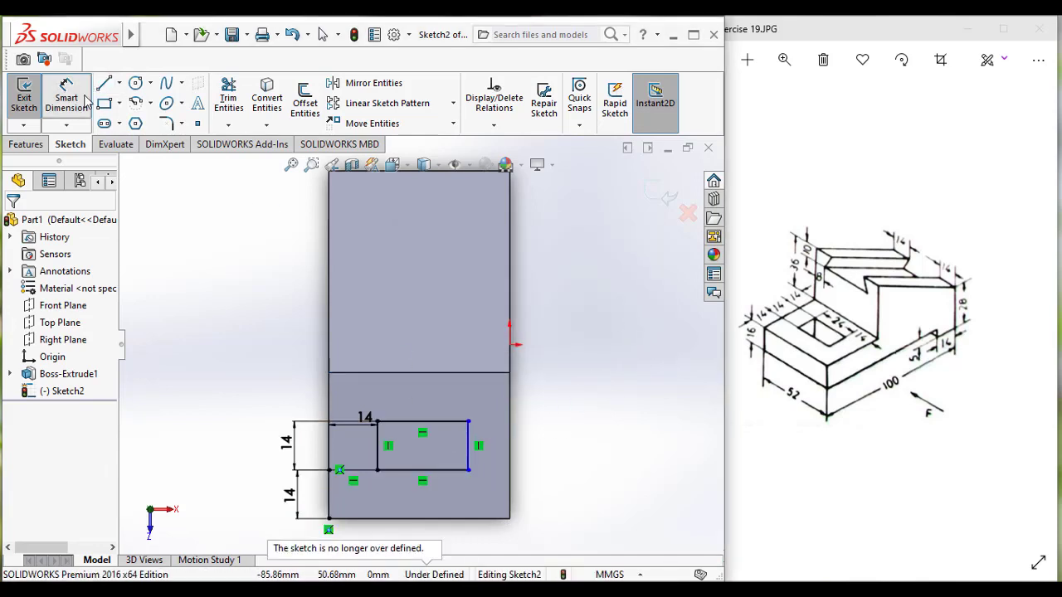
Dimension the rectangle's lower-right corner as 14 mm from the ledge's right edge
{"action": "left_click", "coordinate": [86, 100]}
{"action": "left_click", "coordinate": [469, 471]}
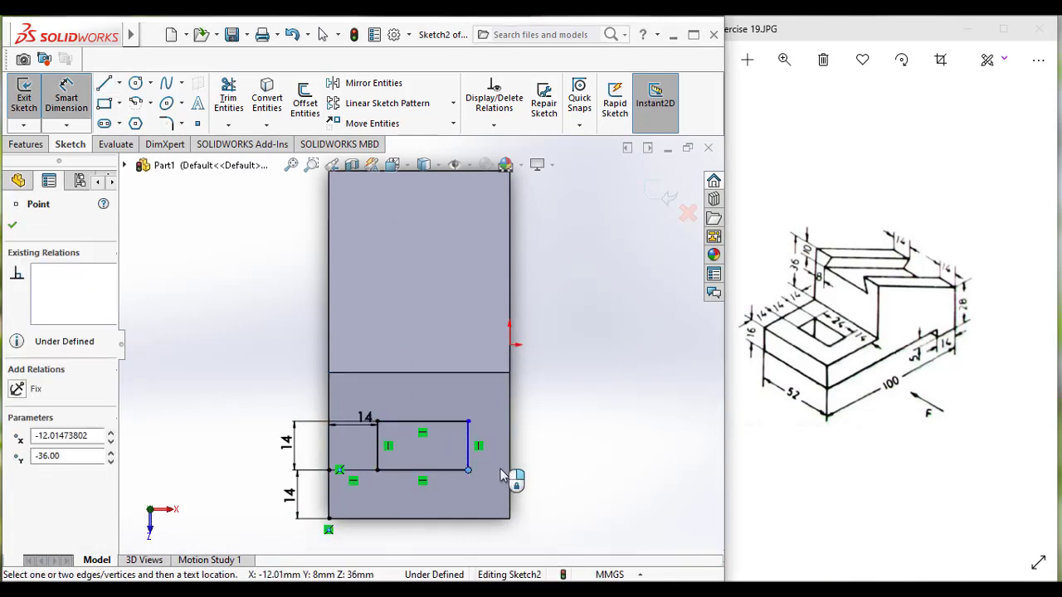
{"action": "left_click", "coordinate": [509, 473]}
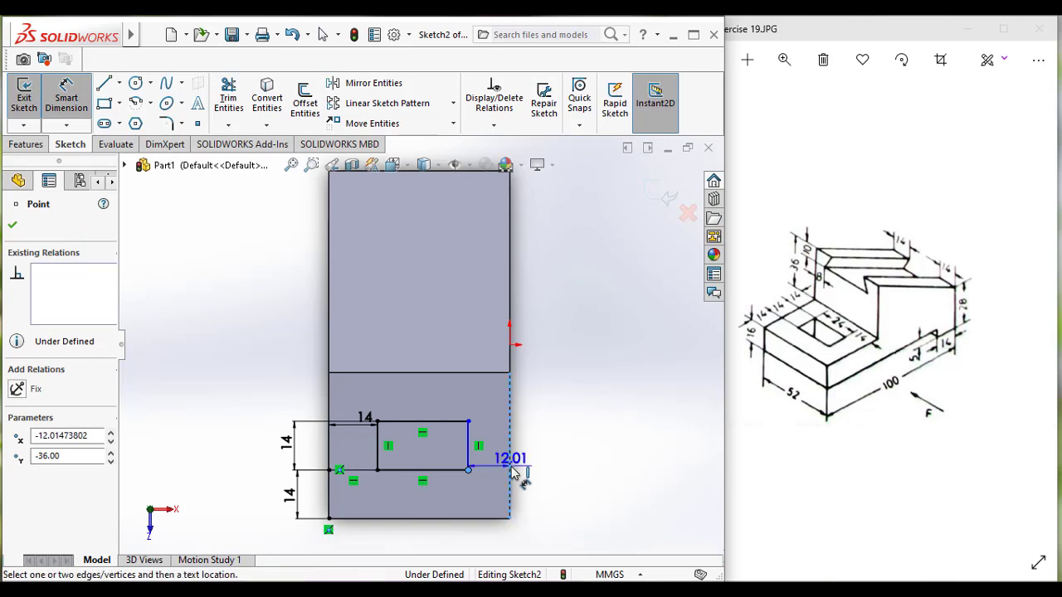
{"action": "left_click", "coordinate": [502, 535]}
{"action": "type", "text": "14"}
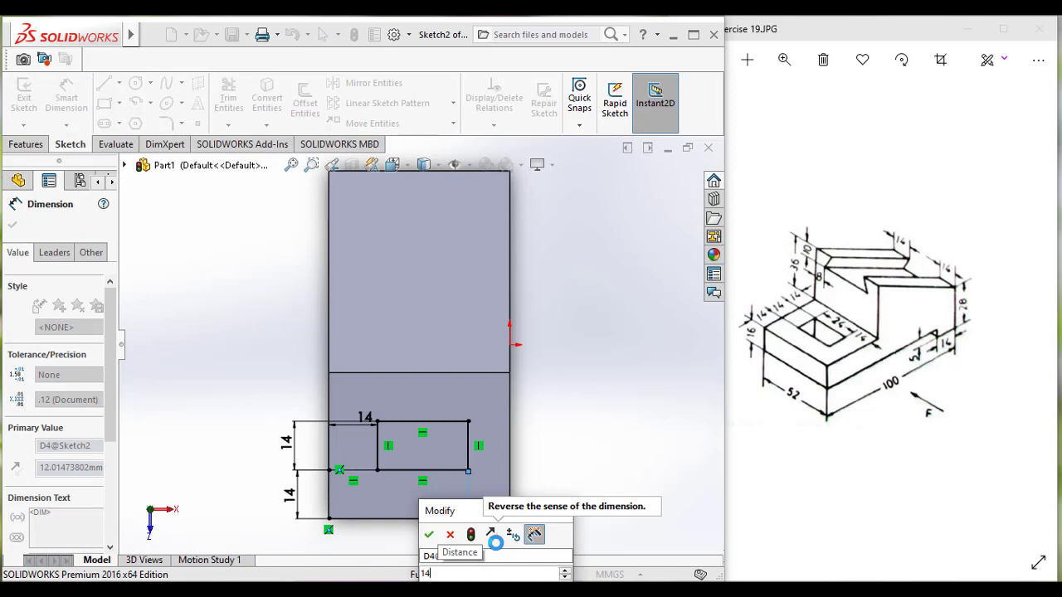
{"action": "key", "text": "Return"}
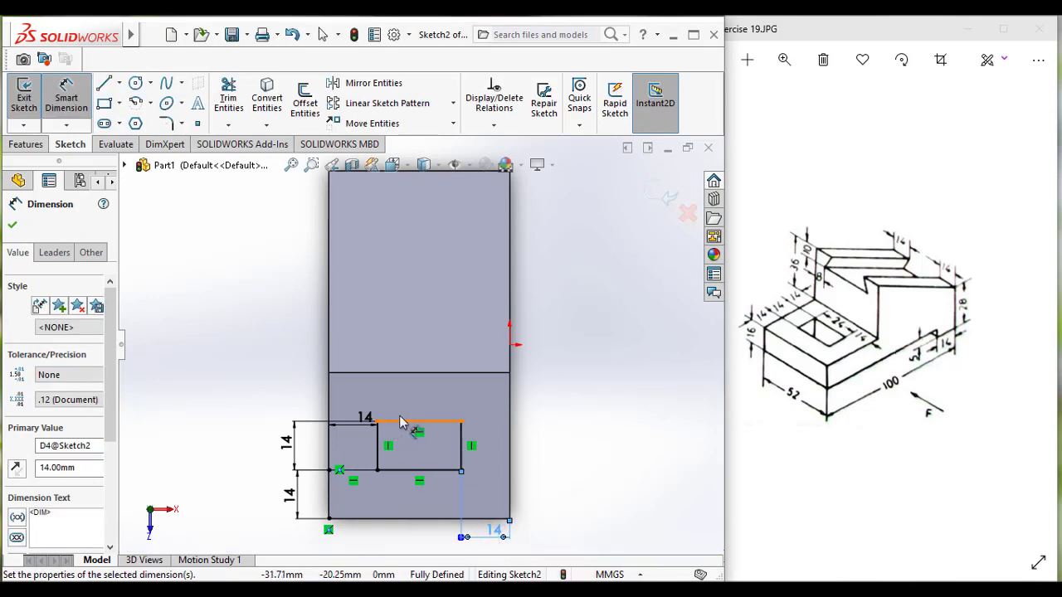
{"action": "left_click", "coordinate": [401, 421]}
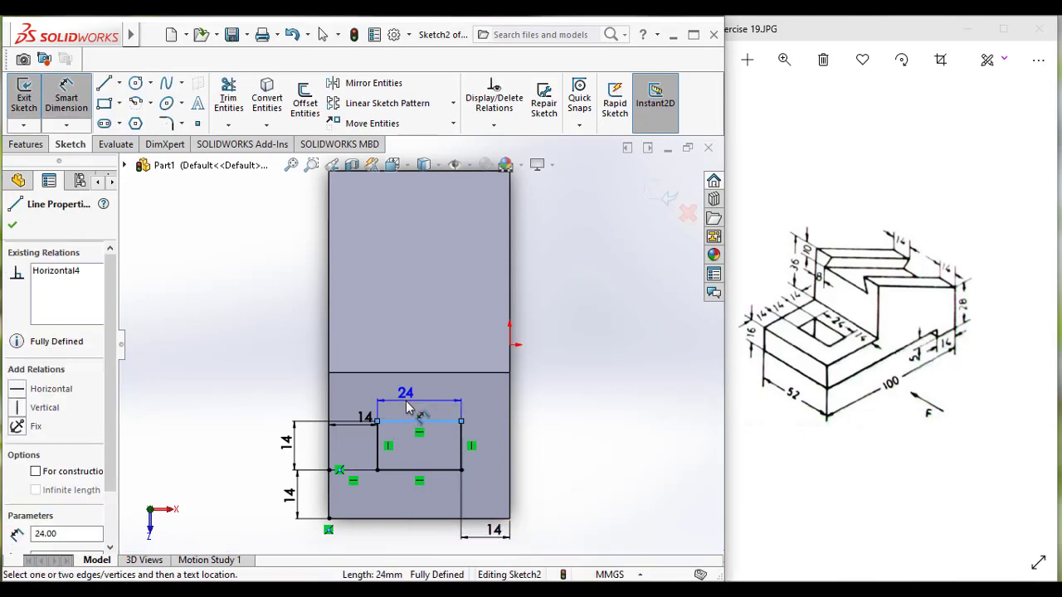
{"action": "key", "text": "Escape"}
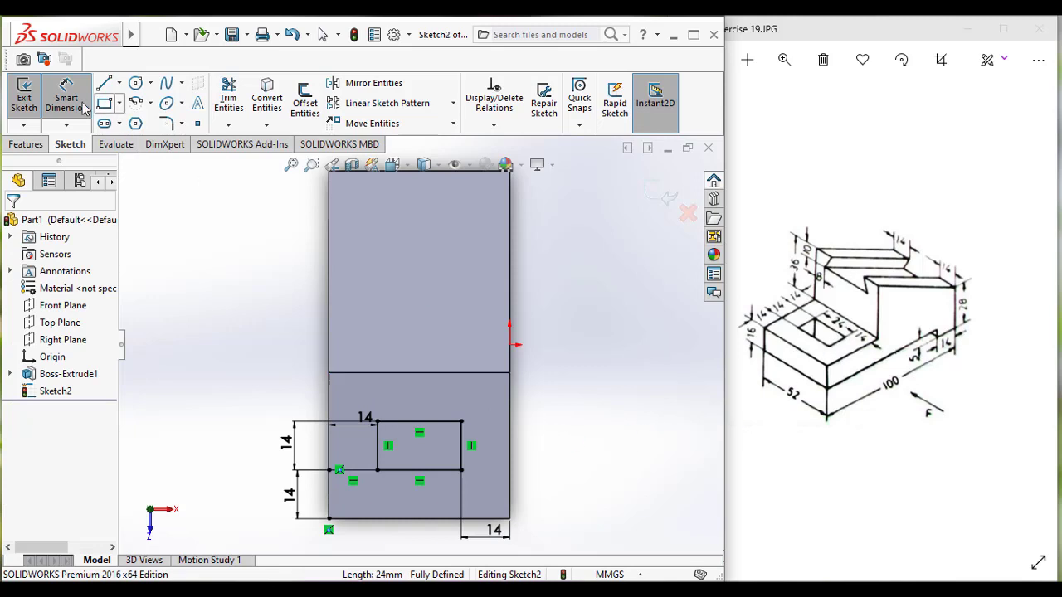
Close the pocket sketch and cut its rectangle into the ledge with a Blind Extruded Cut 52 mm deep
{"action": "left_click", "coordinate": [24, 96]}
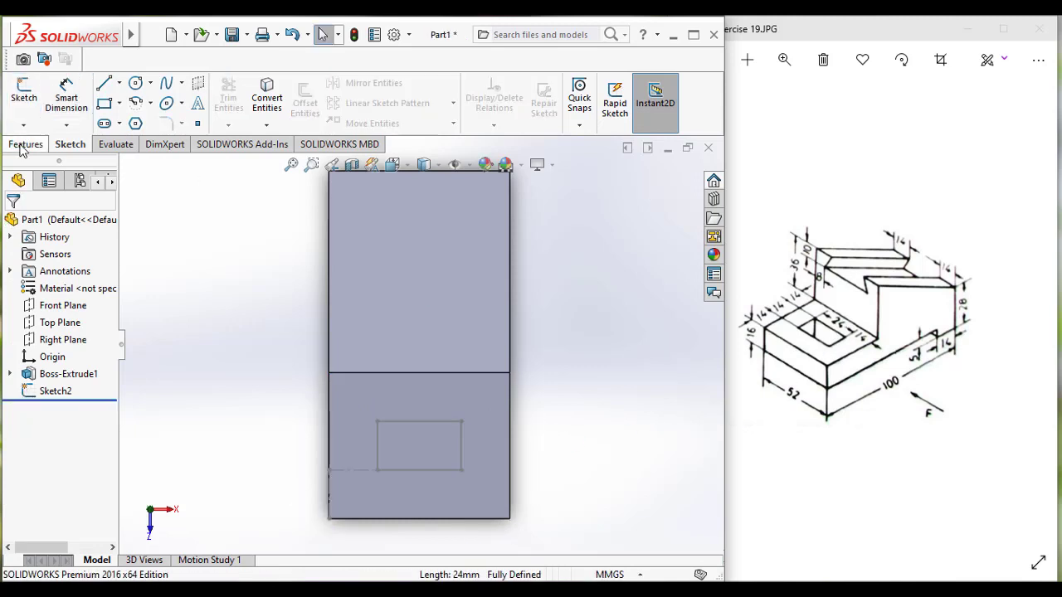
{"action": "left_click", "coordinate": [24, 144]}
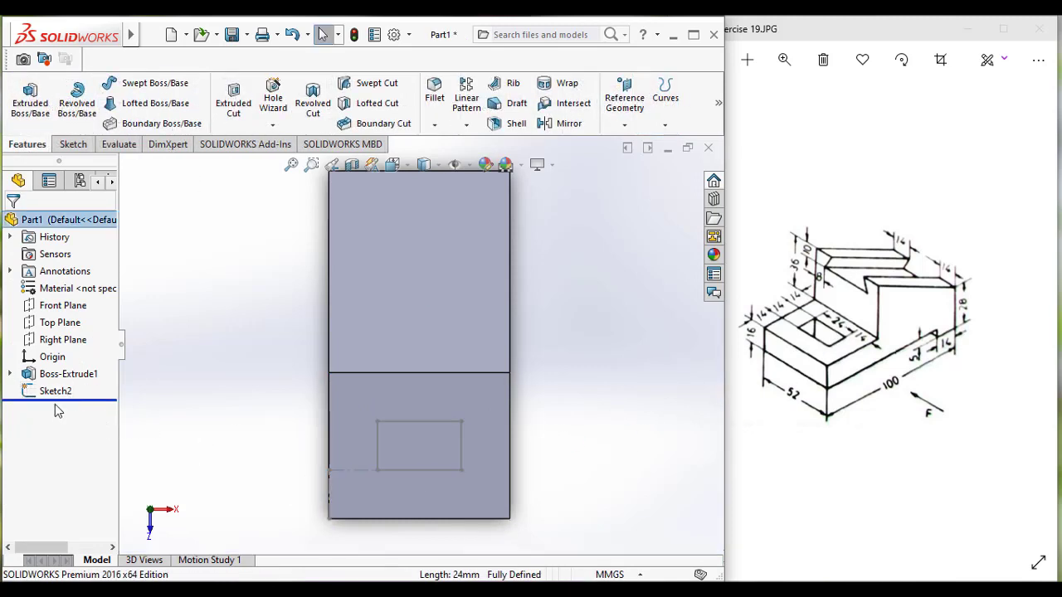
{"action": "left_click", "coordinate": [55, 391]}
{"action": "left_click", "coordinate": [67, 350]}
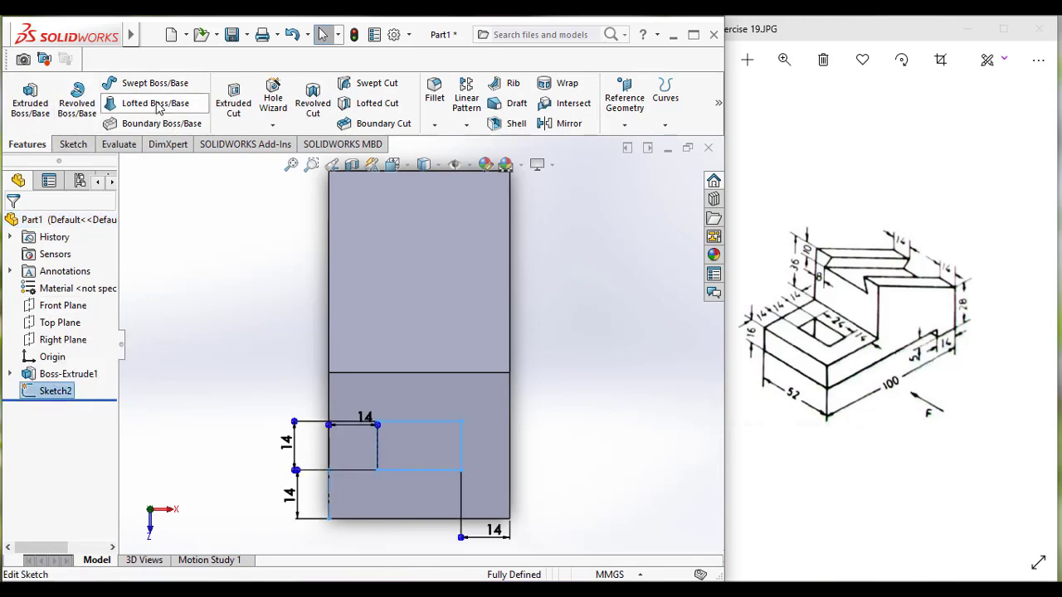
{"action": "left_click", "coordinate": [233, 97]}
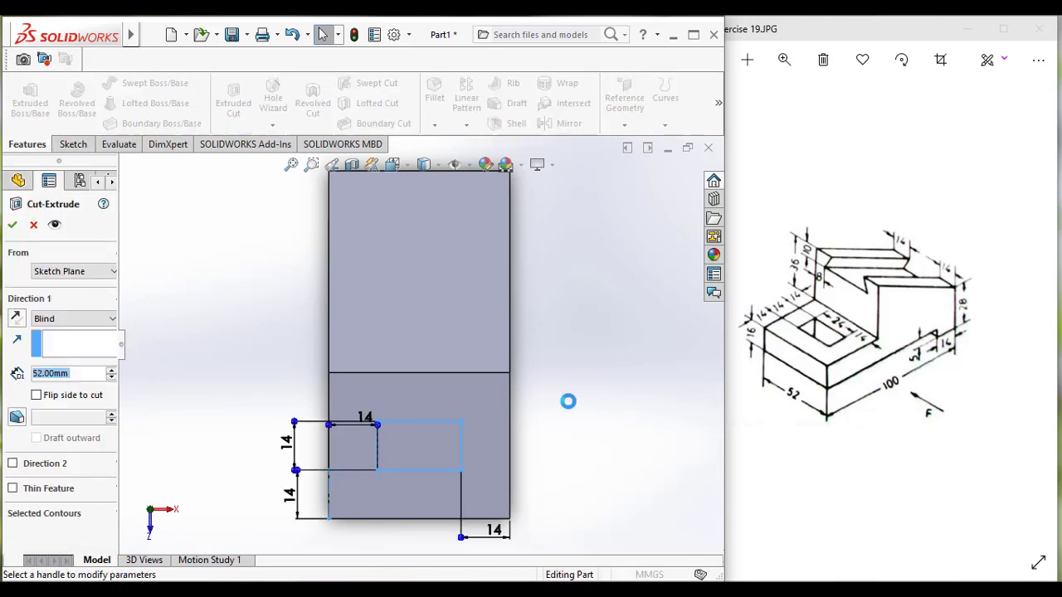
{"action": "left_click", "coordinate": [12, 225]}
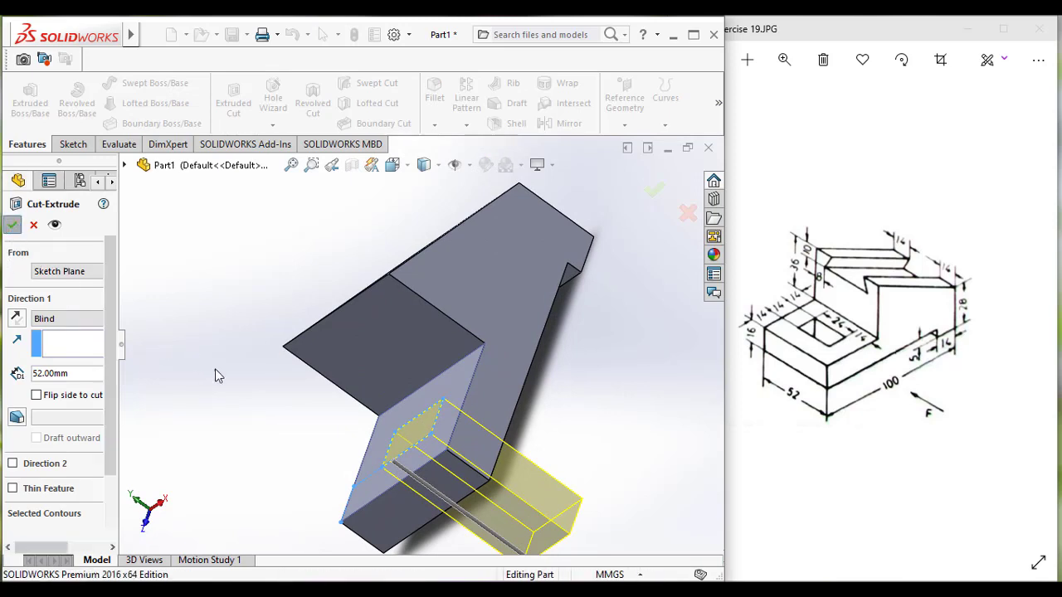
Open a new sketch on the vertical step face above the ledge, viewed normal to the face
{"action": "scroll", "coordinate": [511, 477], "scroll_direction": "up", "scroll_amount": 3}
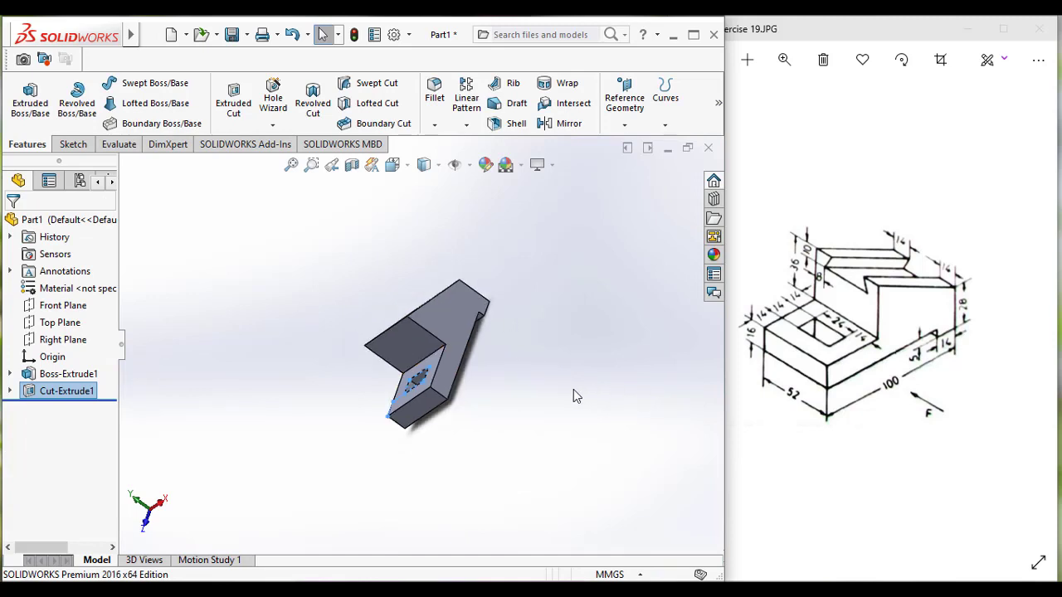
{"action": "mouse_move", "coordinate": [575, 396]}
{"action": "middle_mouse_down"}
{"action": "mouse_move", "coordinate": [542, 415]}
{"action": "mouse_move", "coordinate": [609, 458]}
{"action": "mouse_move", "coordinate": [595, 394]}
{"action": "middle_mouse_up"}
{"action": "scroll", "coordinate": [517, 373], "scroll_direction": "up", "scroll_amount": 2}
{"action": "scroll", "coordinate": [517, 374], "scroll_direction": "down", "scroll_amount": 2}
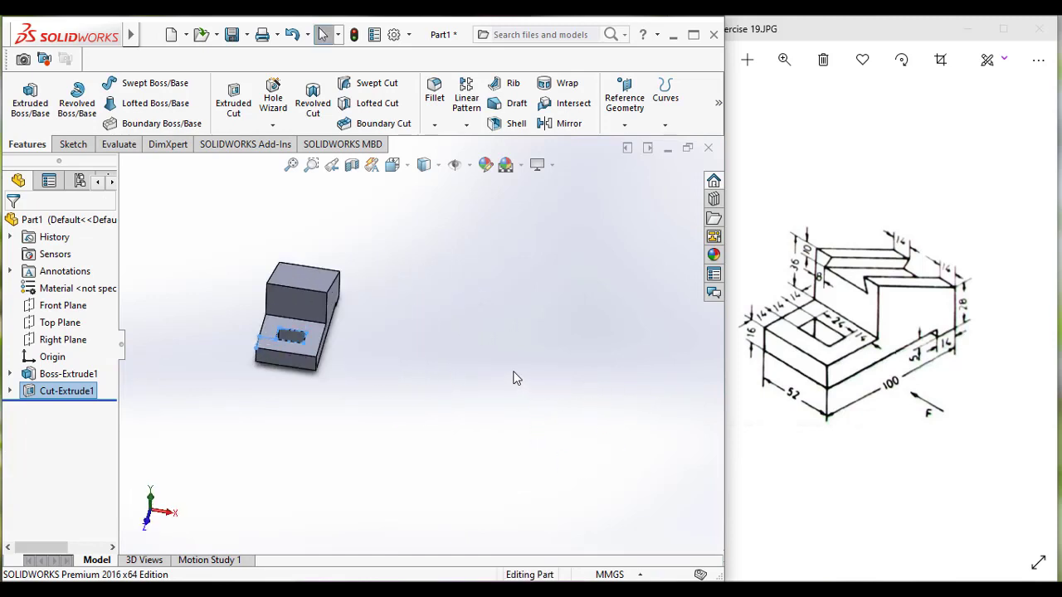
{"action": "scroll", "coordinate": [341, 343], "scroll_direction": "up", "scroll_amount": 2}
{"action": "scroll", "coordinate": [340, 317], "scroll_direction": "down", "scroll_amount": 2}
{"action": "right_click", "coordinate": [349, 322]}
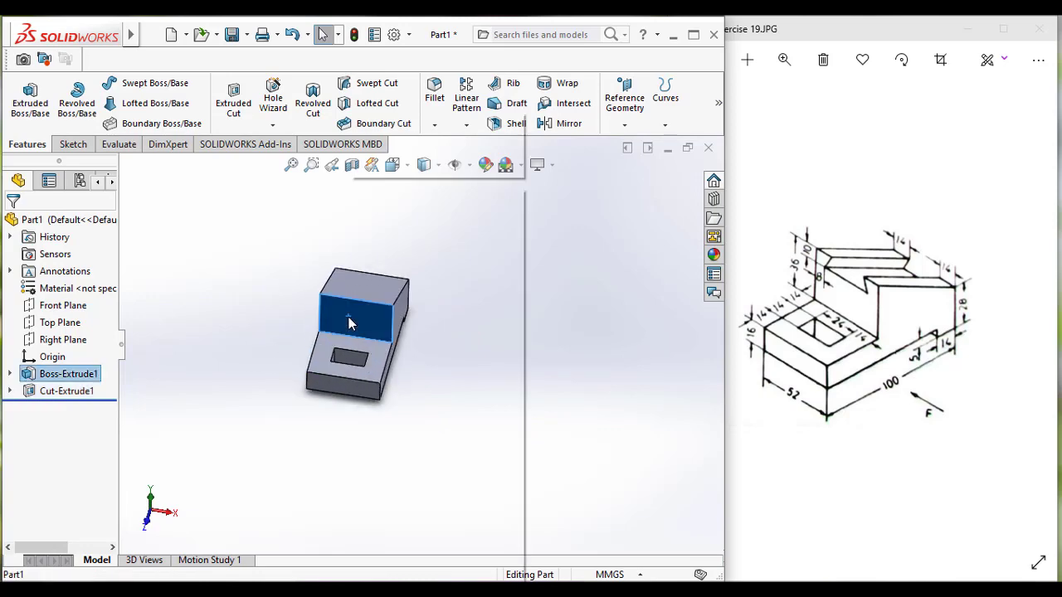
{"action": "left_click", "coordinate": [437, 146]}
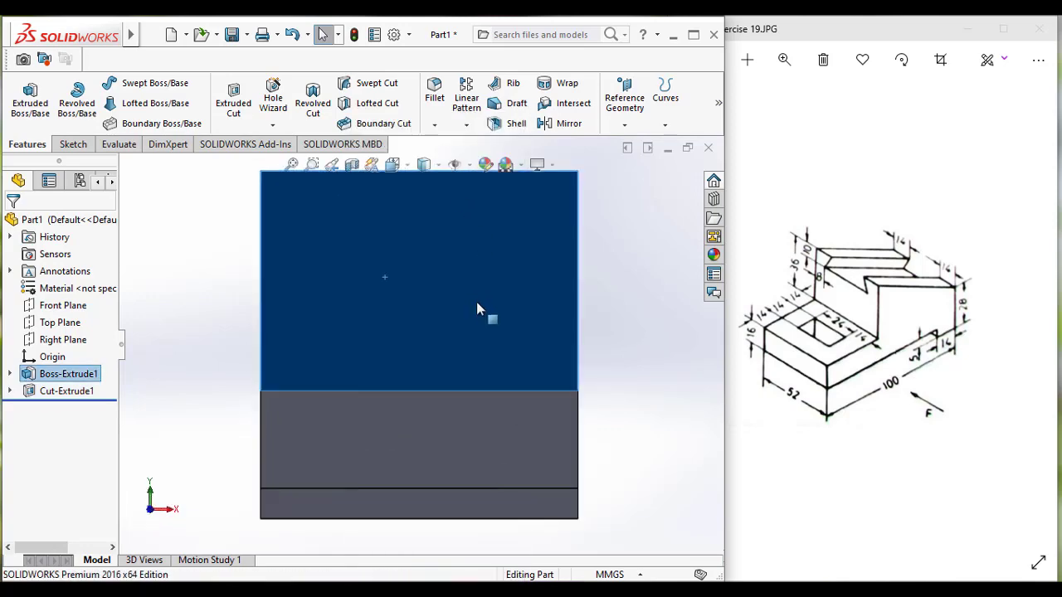
{"action": "scroll", "coordinate": [478, 303], "scroll_direction": "up", "scroll_amount": 2}
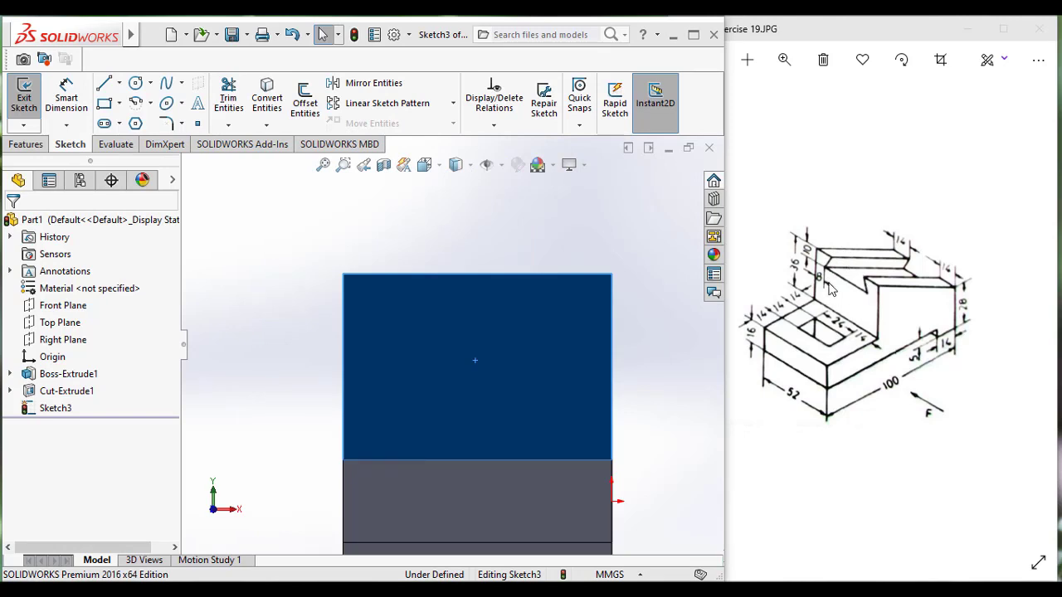
Sketch a centerline about 12 mm long along the face's top edge, starting at its upper-left corner
{"action": "left_click", "coordinate": [118, 83]}
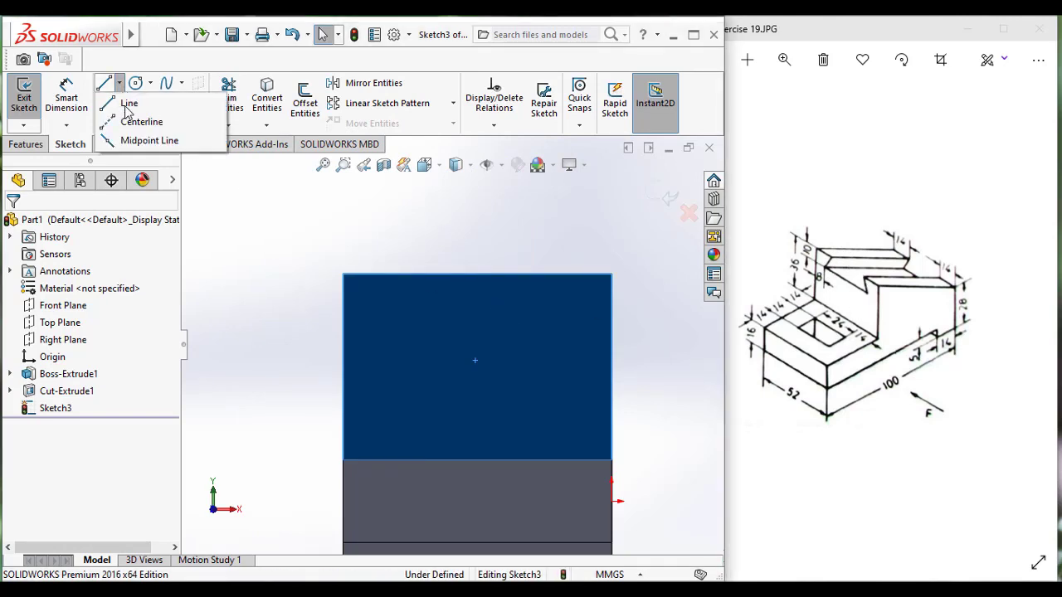
{"action": "left_click", "coordinate": [134, 122]}
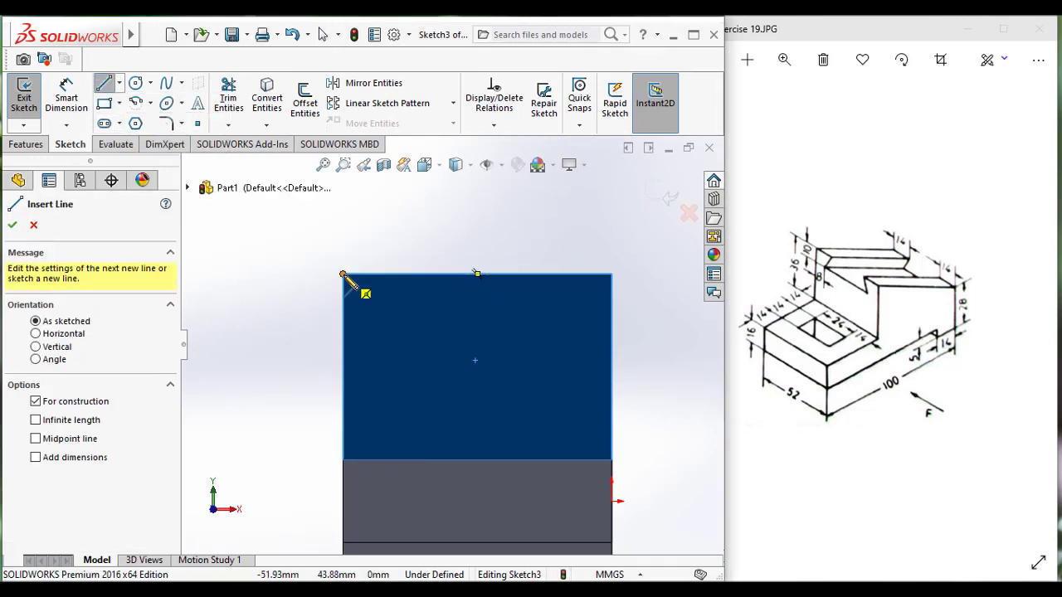
{"action": "left_click", "coordinate": [343, 275]}
{"action": "left_click", "coordinate": [406, 275]}
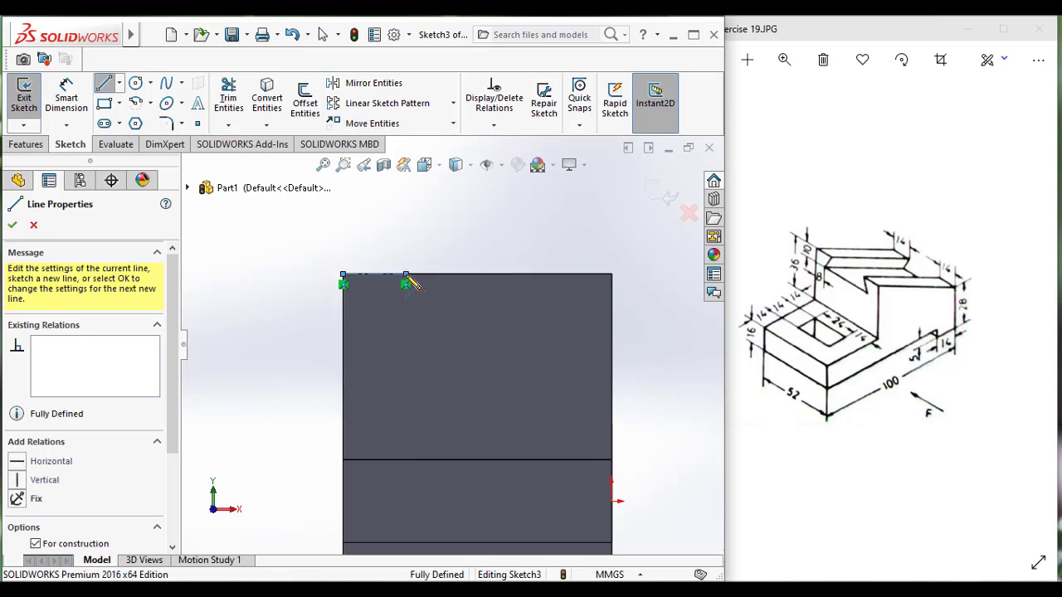
{"action": "key", "text": "Escape"}
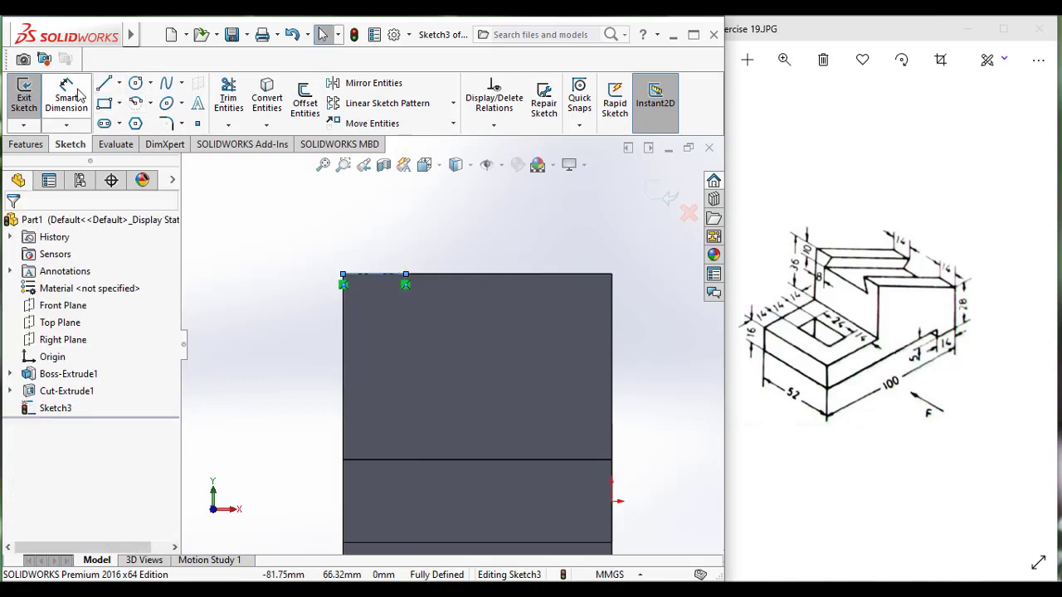
Dimension the centerline on the face's top edge as 14 mm long
{"action": "left_click", "coordinate": [79, 95]}
{"action": "left_click", "coordinate": [395, 227]}
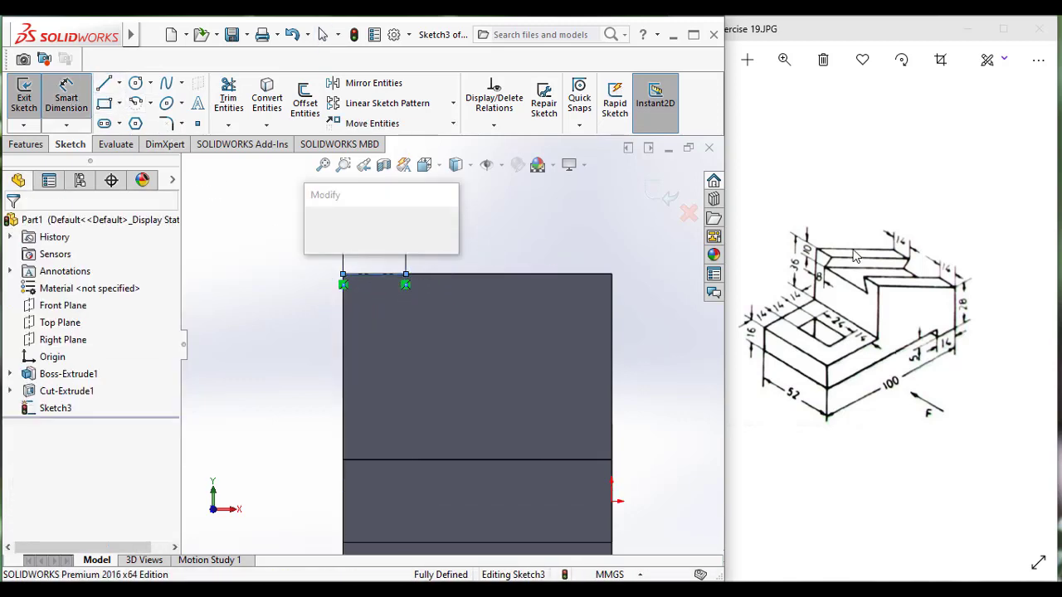
{"action": "type", "text": "14"}
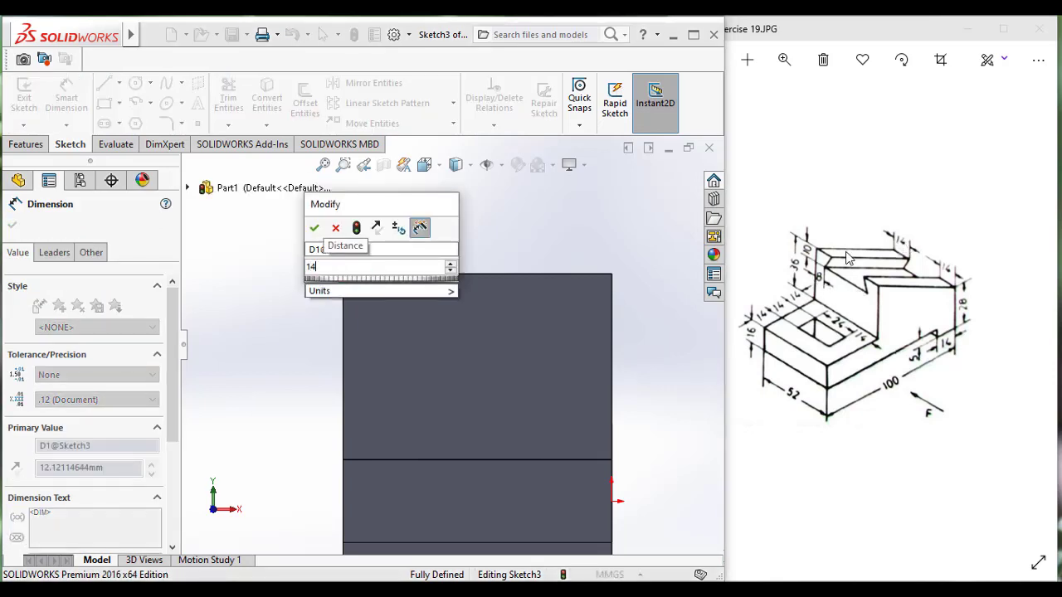
{"action": "left_click", "coordinate": [315, 230]}
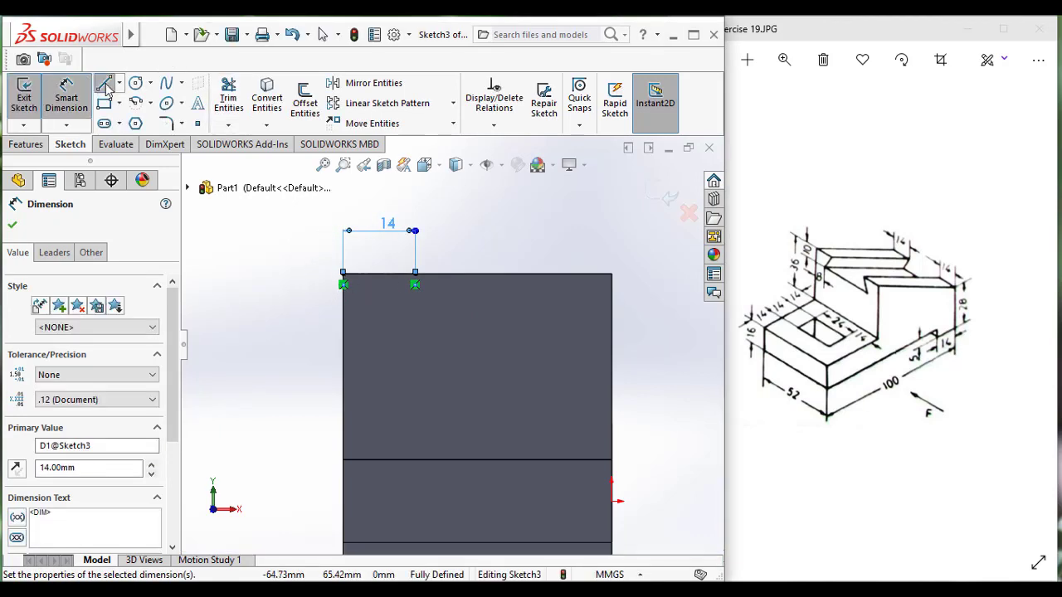
Sketch an open dovetail profile about 9 mm deep from the centerline's inner end, with a horizontal base and both outward-sloping sides ending on the top edge
{"action": "left_click", "coordinate": [105, 85]}
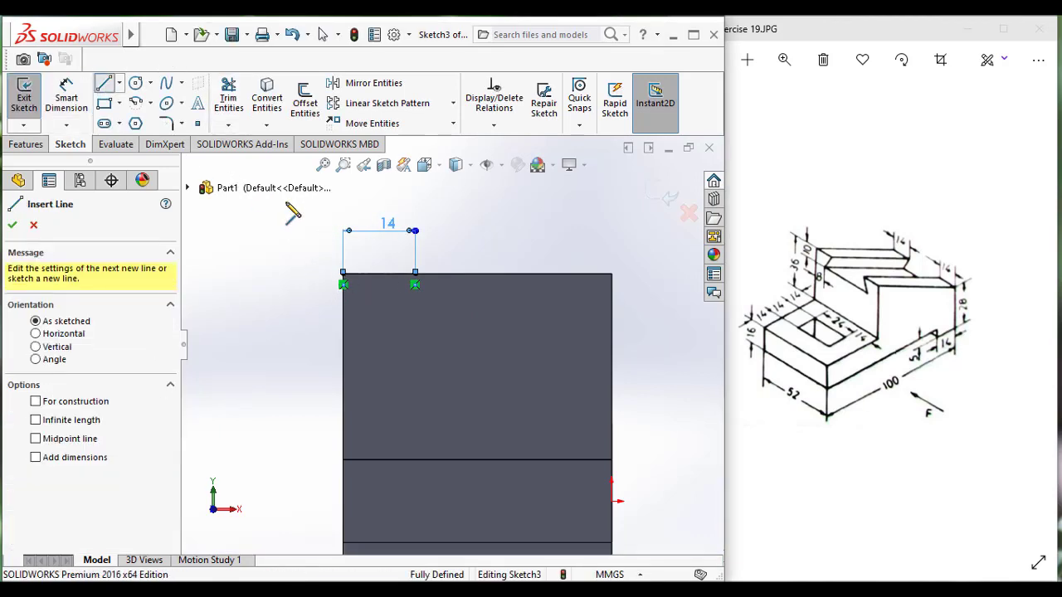
{"action": "left_click", "coordinate": [414, 275]}
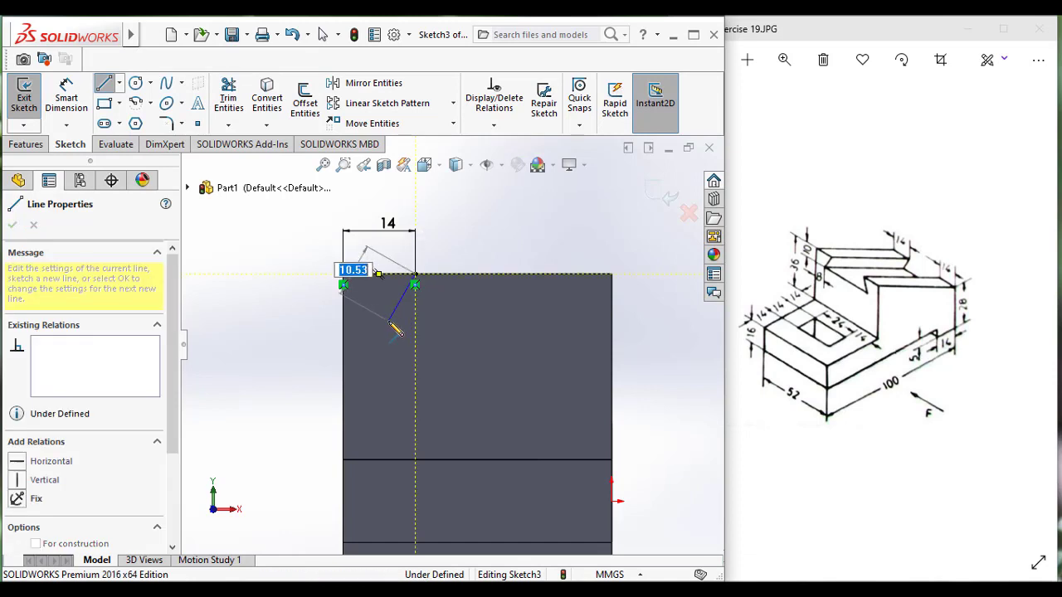
{"action": "left_click", "coordinate": [388, 320]}
{"action": "left_click", "coordinate": [572, 321]}
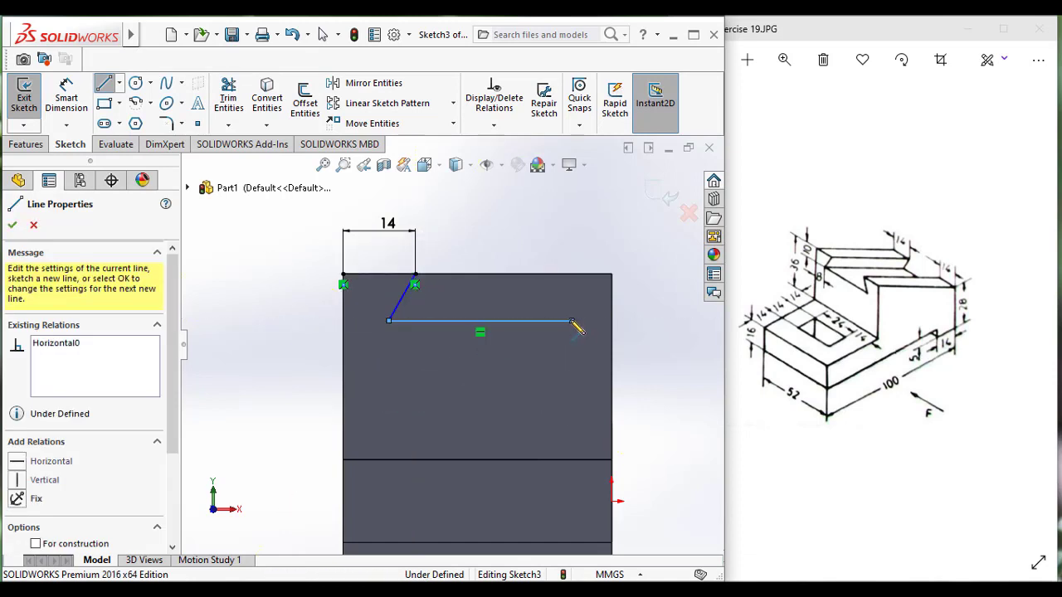
{"action": "left_click", "coordinate": [540, 275]}
{"action": "key", "text": "Escape"}
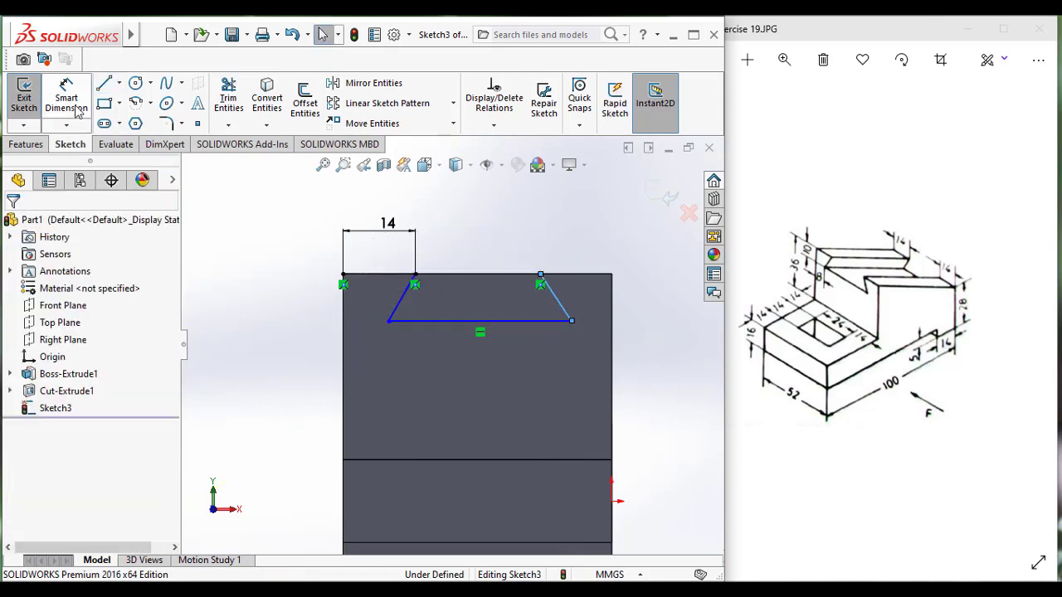
Dimension the dovetail's upper-right endpoint as 14 mm from the face's upper-right corner
{"action": "left_click", "coordinate": [70, 103]}
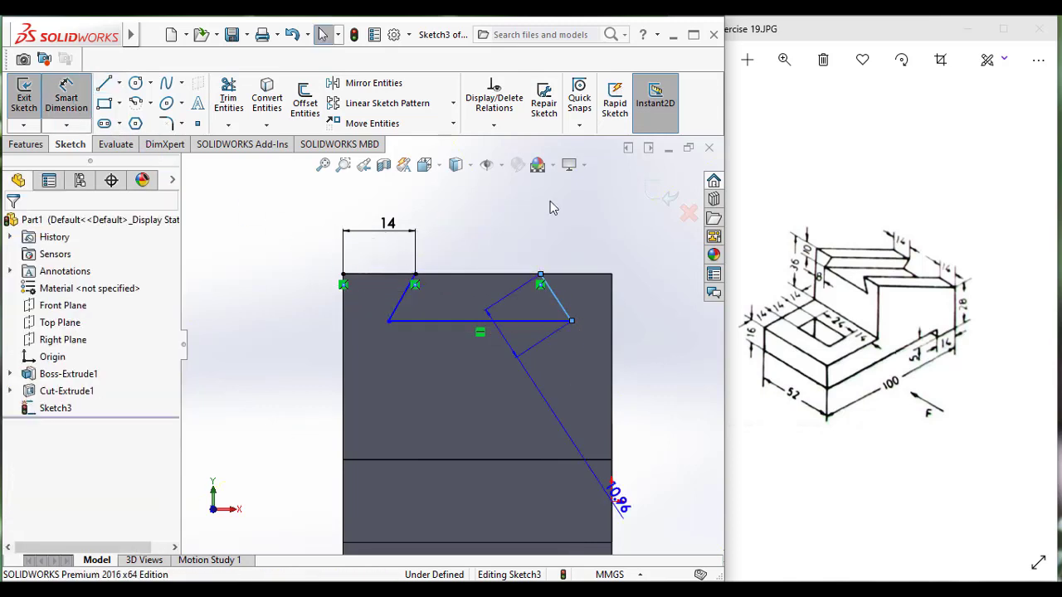
{"action": "left_click", "coordinate": [541, 275]}
{"action": "left_click", "coordinate": [613, 277]}
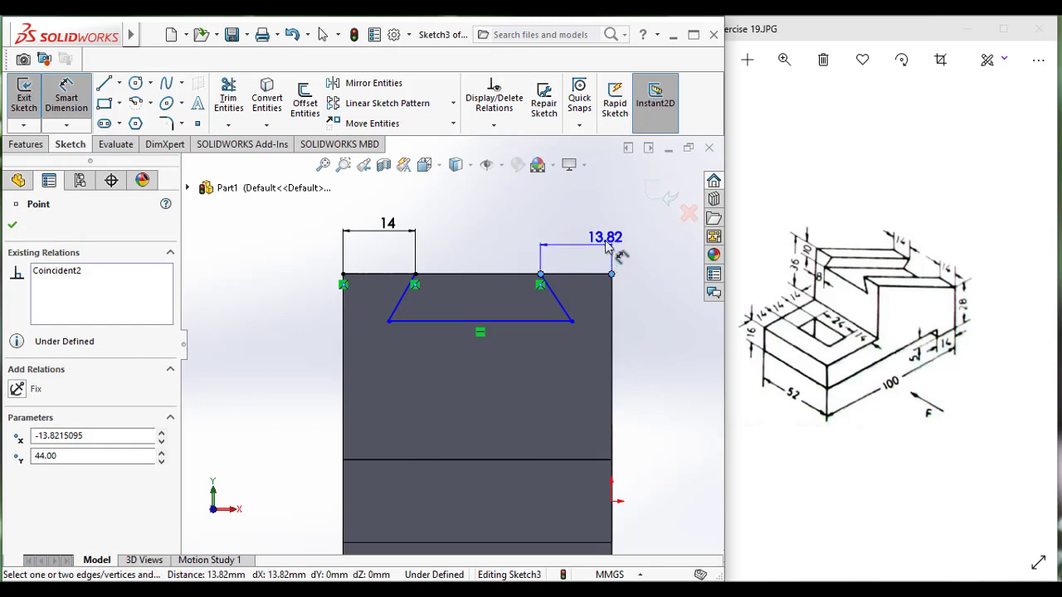
{"action": "left_click", "coordinate": [605, 239]}
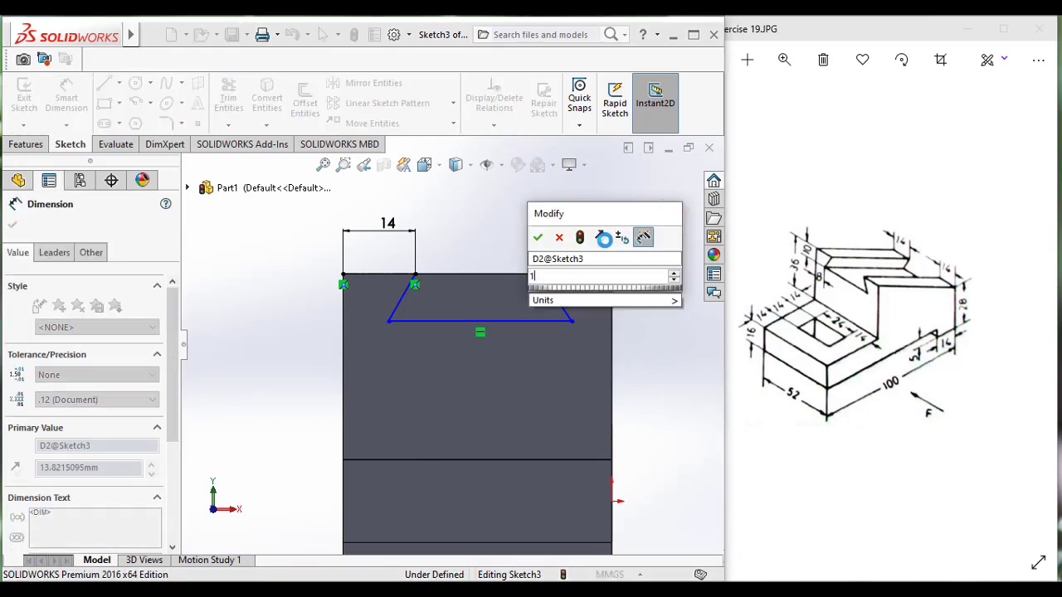
{"action": "type", "text": "14"}
{"action": "left_click", "coordinate": [538, 237]}
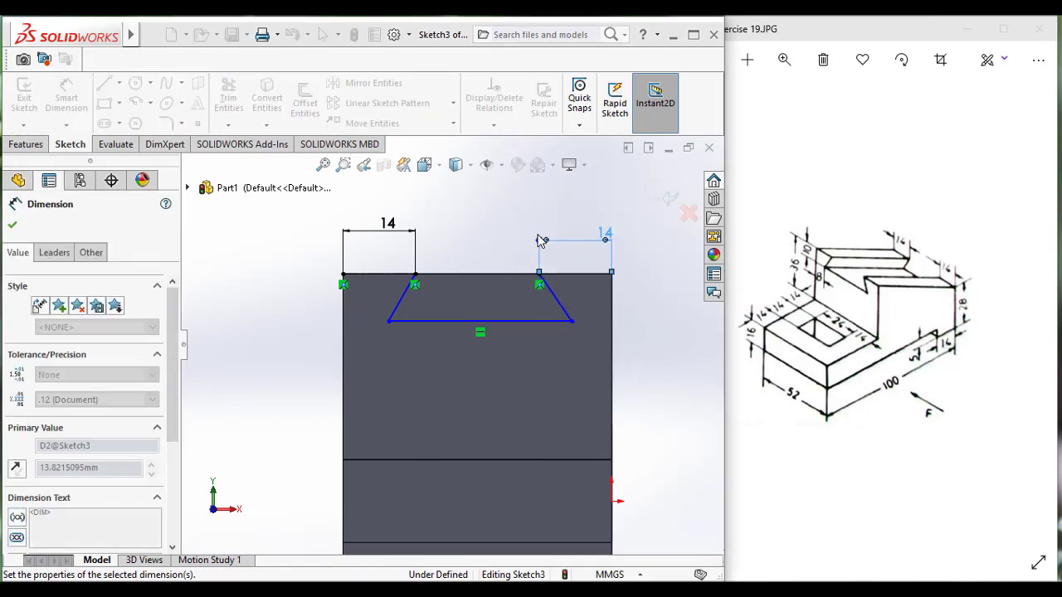
Dimension the dovetail's lower-right corner as 8 mm from the face's right edge
{"action": "left_click", "coordinate": [572, 321]}
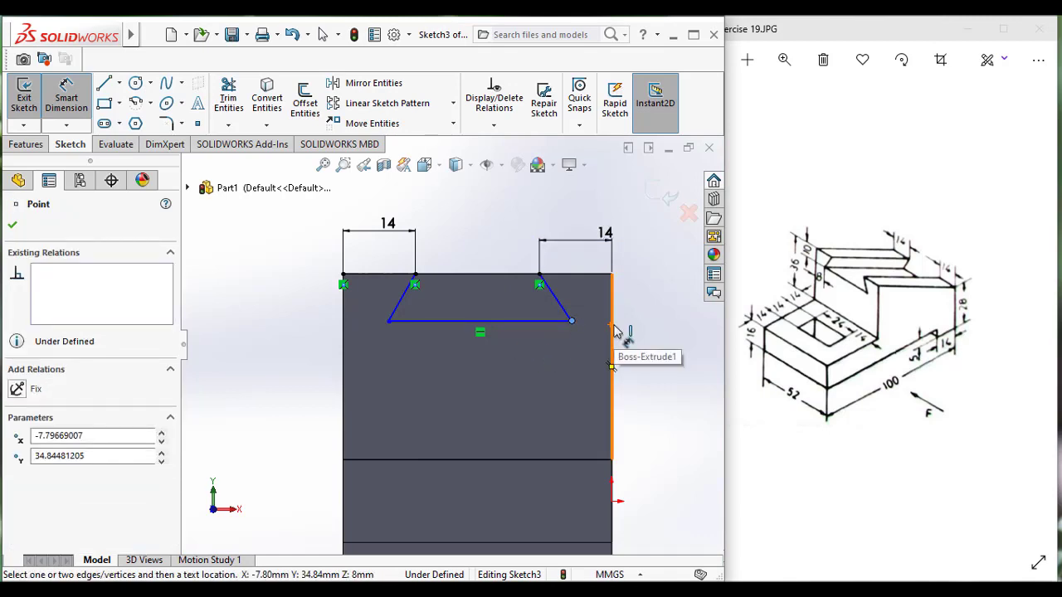
{"action": "left_click", "coordinate": [612, 350]}
{"action": "left_click", "coordinate": [610, 366]}
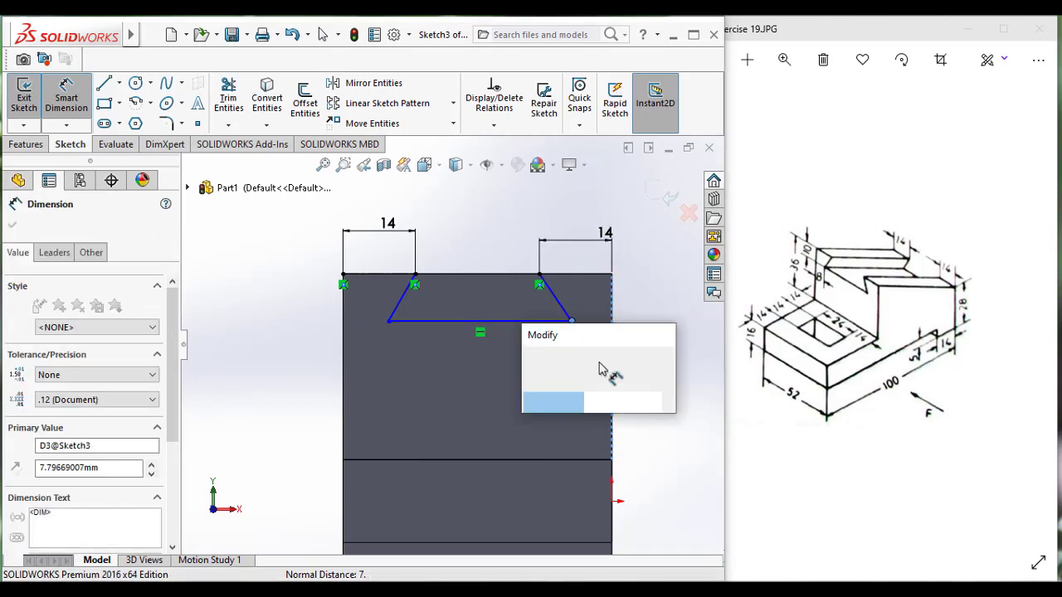
{"action": "type", "text": "8"}
{"action": "key", "text": "Return"}
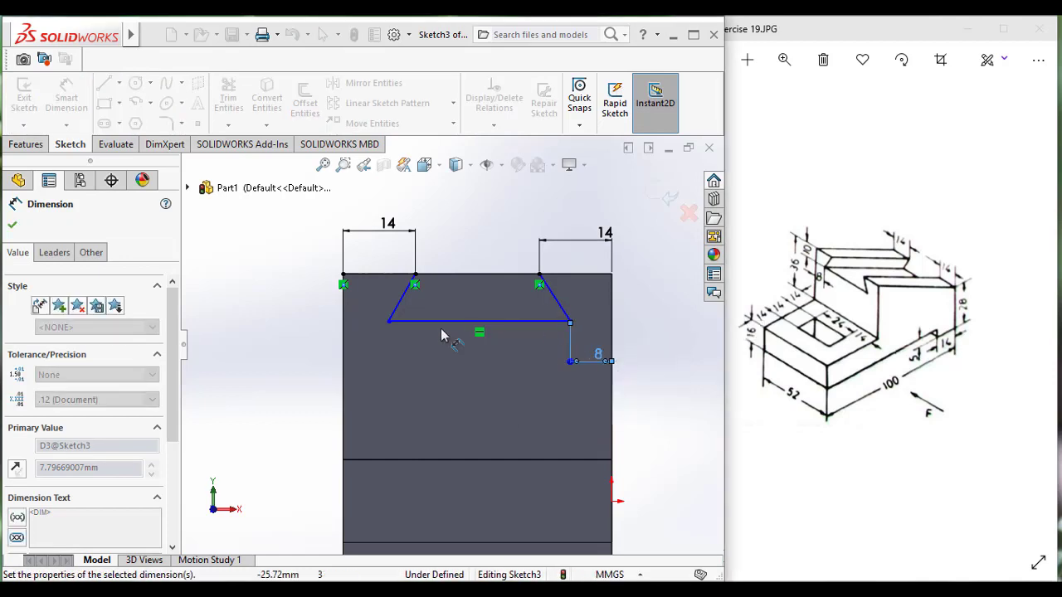
Dimension the dovetail's lower-left corner as 8 mm from the face's left edge
{"action": "left_click", "coordinate": [388, 321]}
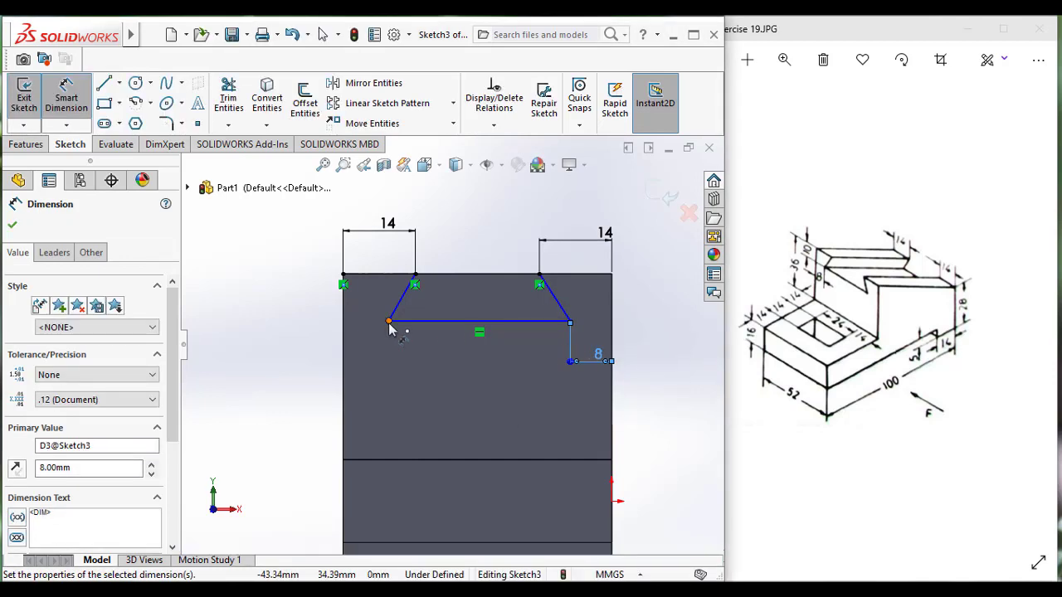
{"action": "left_click", "coordinate": [346, 328]}
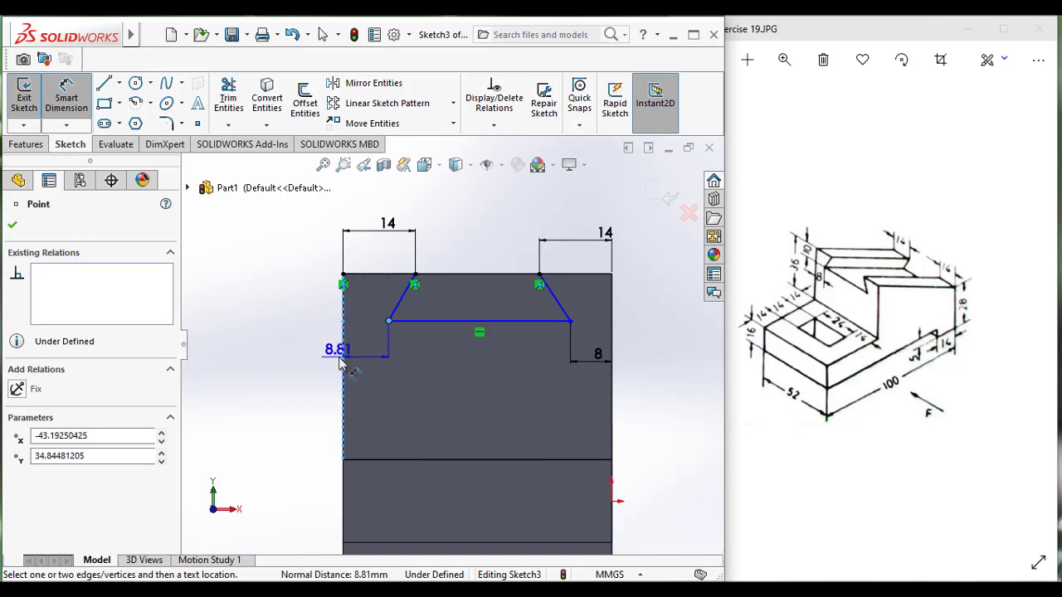
{"action": "left_click", "coordinate": [352, 363]}
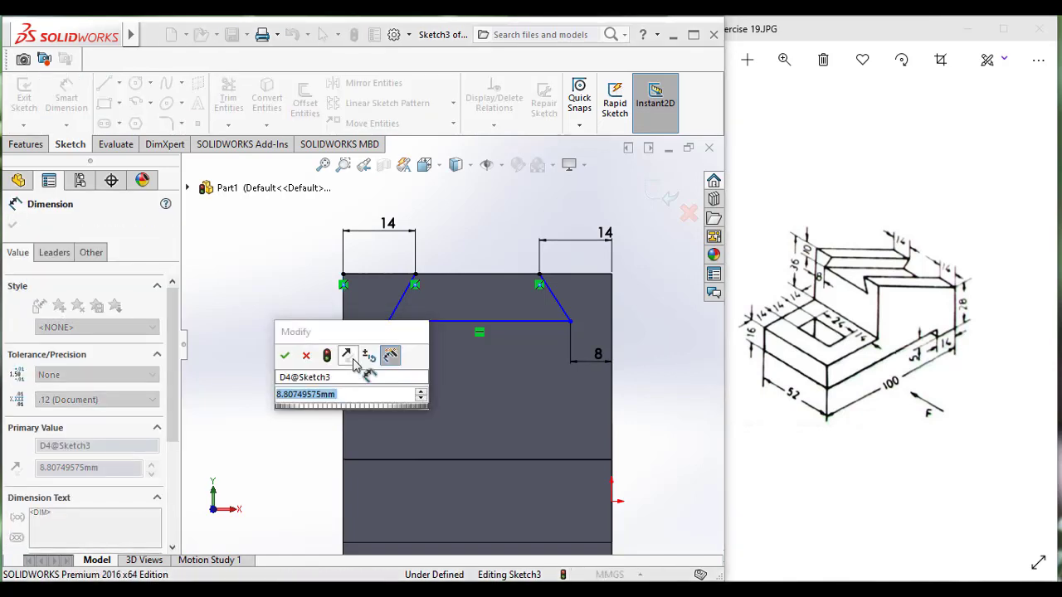
{"action": "type", "text": "8"}
{"action": "key", "text": "Return"}
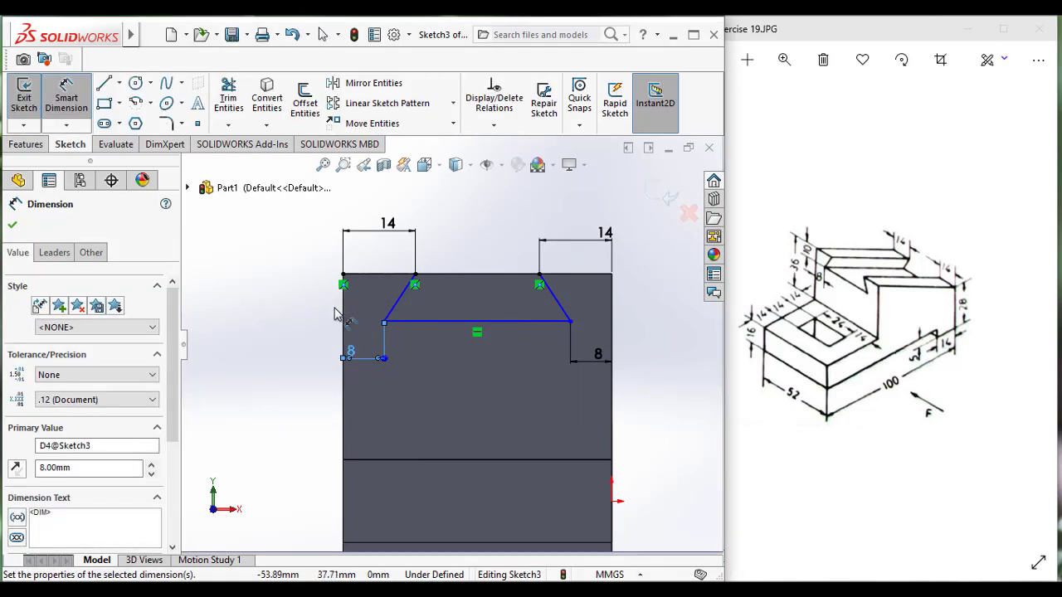
Dimension the dovetail's depth as 10 mm from the face's upper-left corner down to the profile's base
{"action": "left_click", "coordinate": [384, 321]}
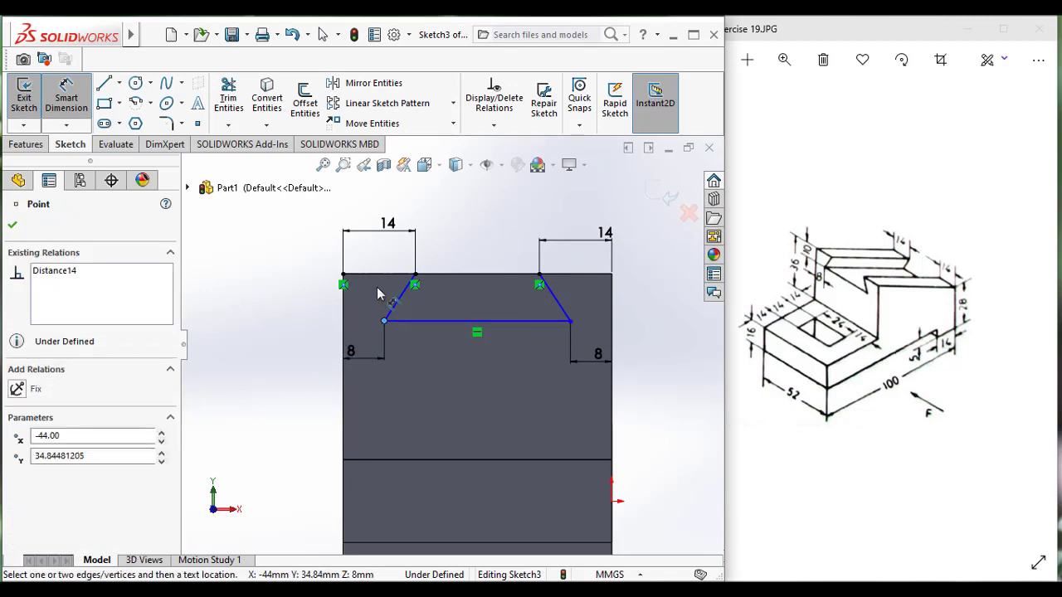
{"action": "left_click", "coordinate": [343, 275]}
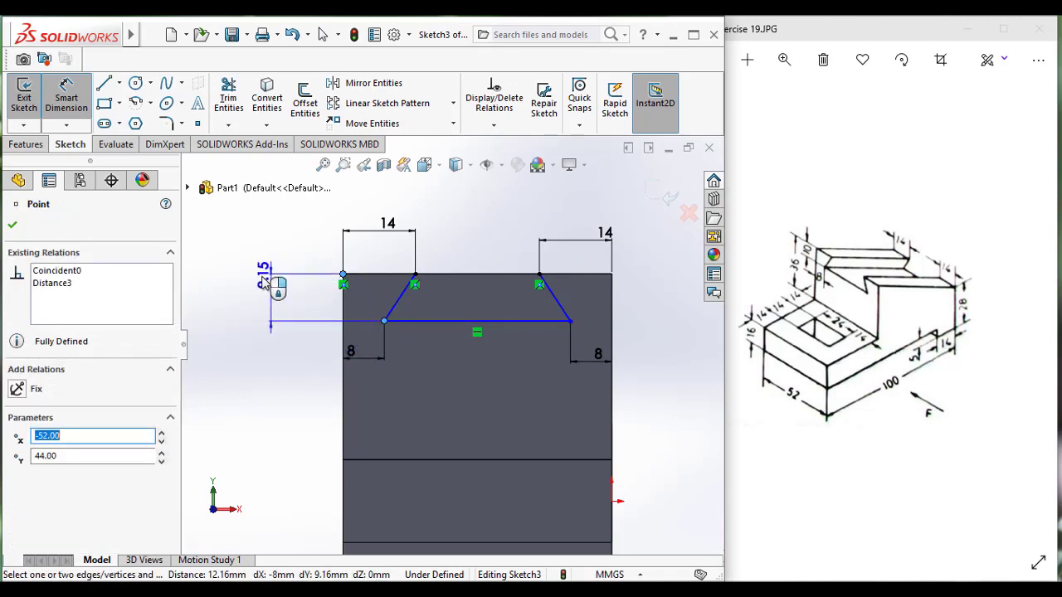
{"action": "left_click", "coordinate": [259, 282]}
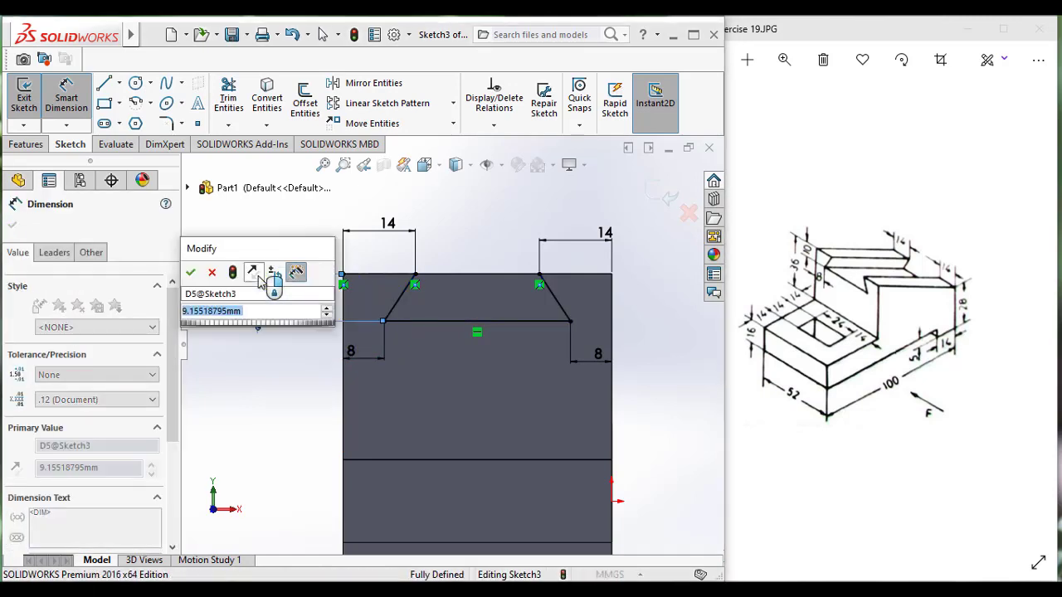
{"action": "type", "text": "10"}
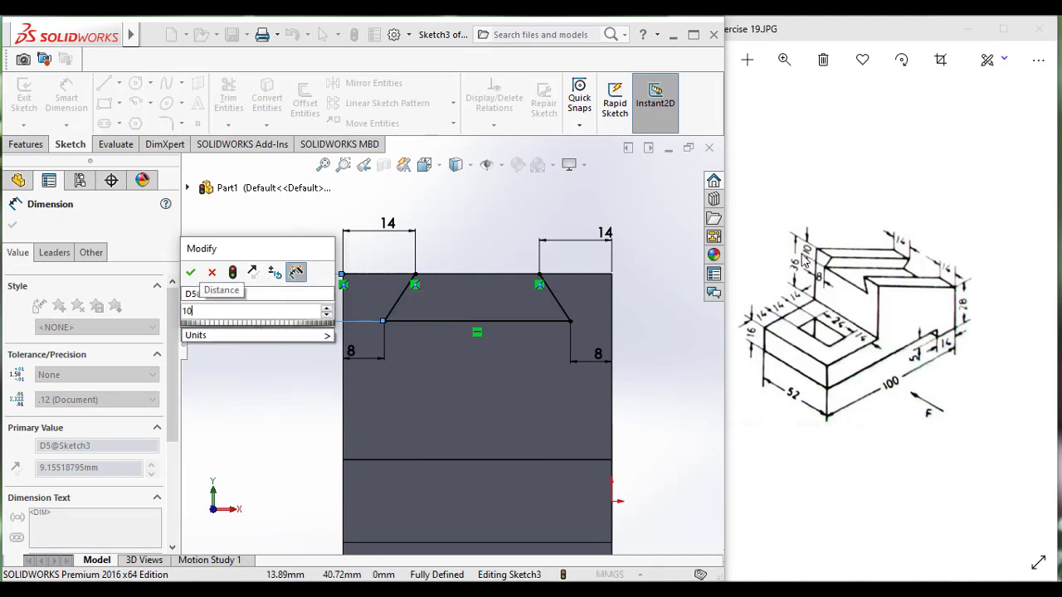
{"action": "key", "text": "Return"}
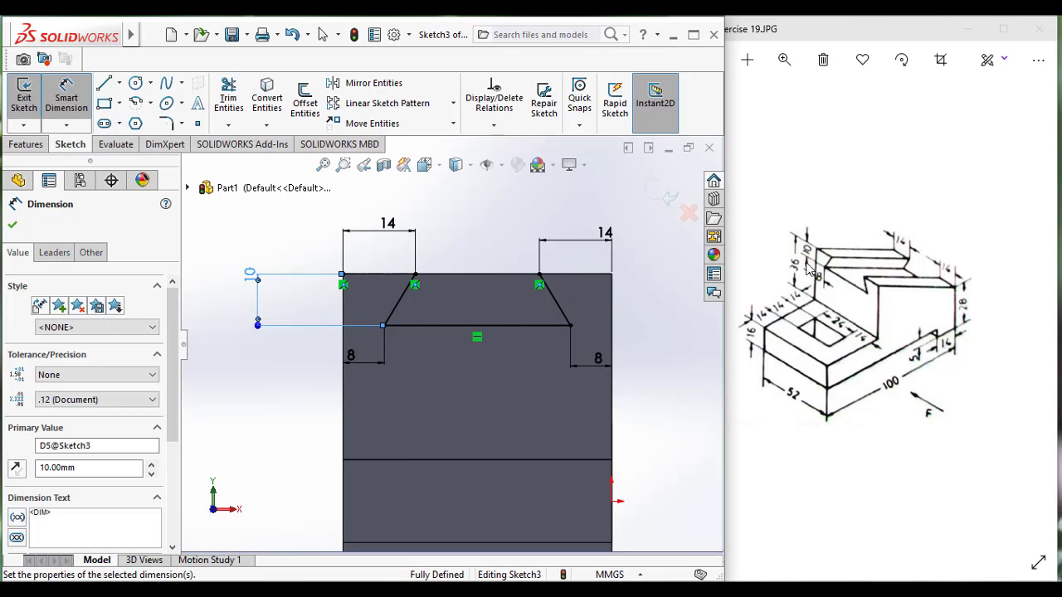
Close the dovetail profile with a line along the face's top edge between its two upper endpoints, and exit the sketch
{"action": "left_click", "coordinate": [105, 84]}
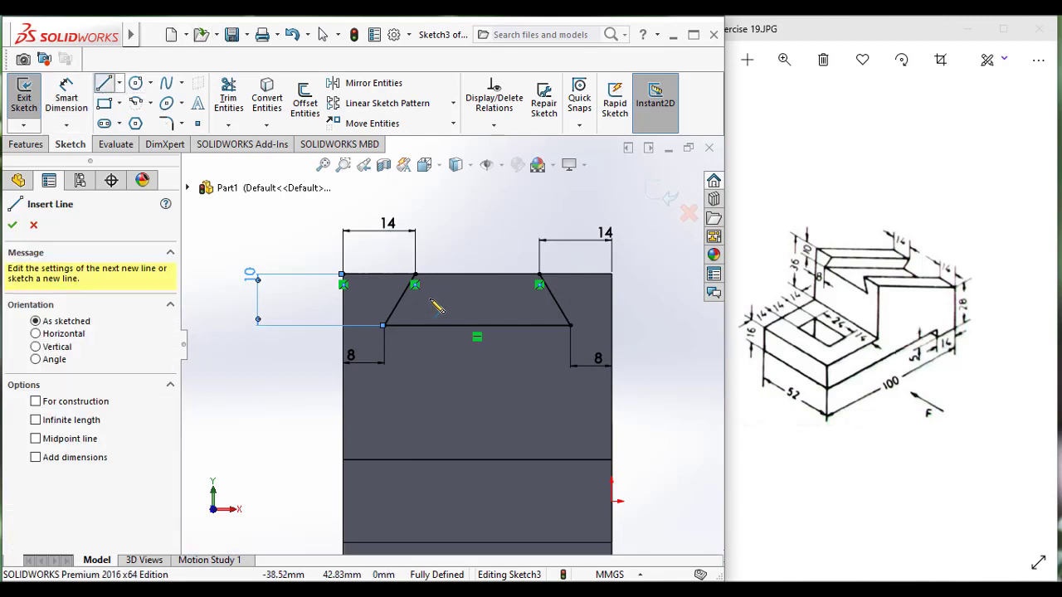
{"action": "left_click", "coordinate": [539, 273]}
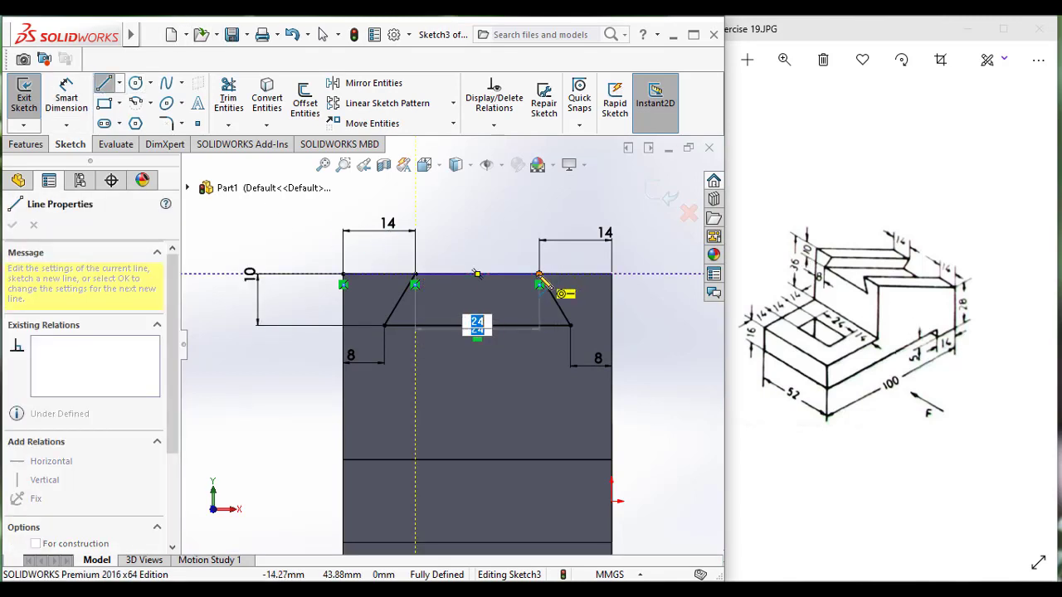
{"action": "left_click", "coordinate": [414, 274]}
{"action": "left_click", "coordinate": [10, 227]}
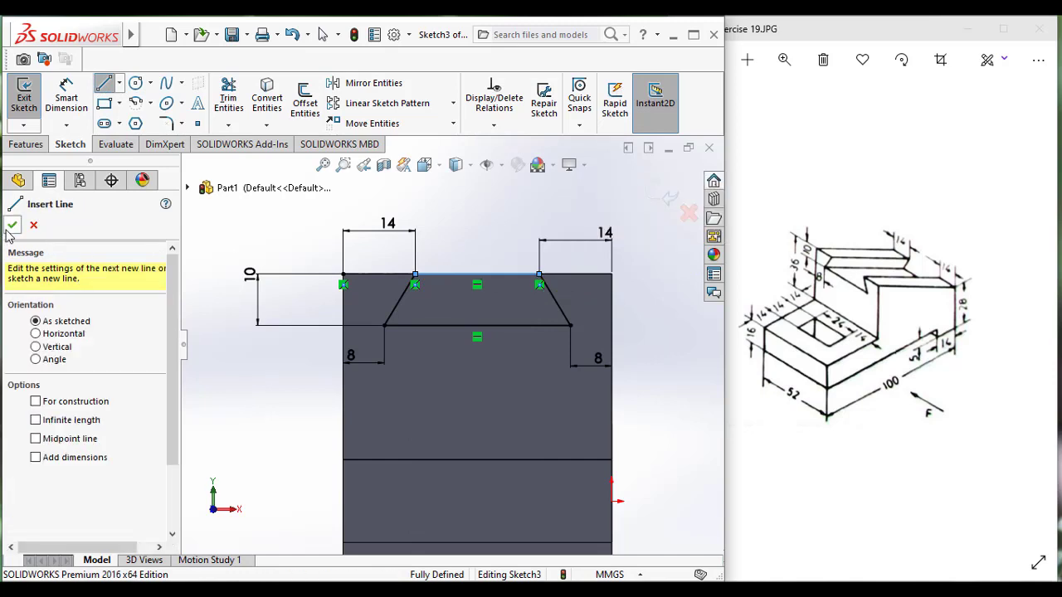
{"action": "left_click", "coordinate": [25, 100]}
Create a reference plane offset 14 mm inward from the block's large stepped side face, with the offset direction flipped
{"action": "scroll", "coordinate": [457, 351], "scroll_direction": "up", "scroll_amount": 2}
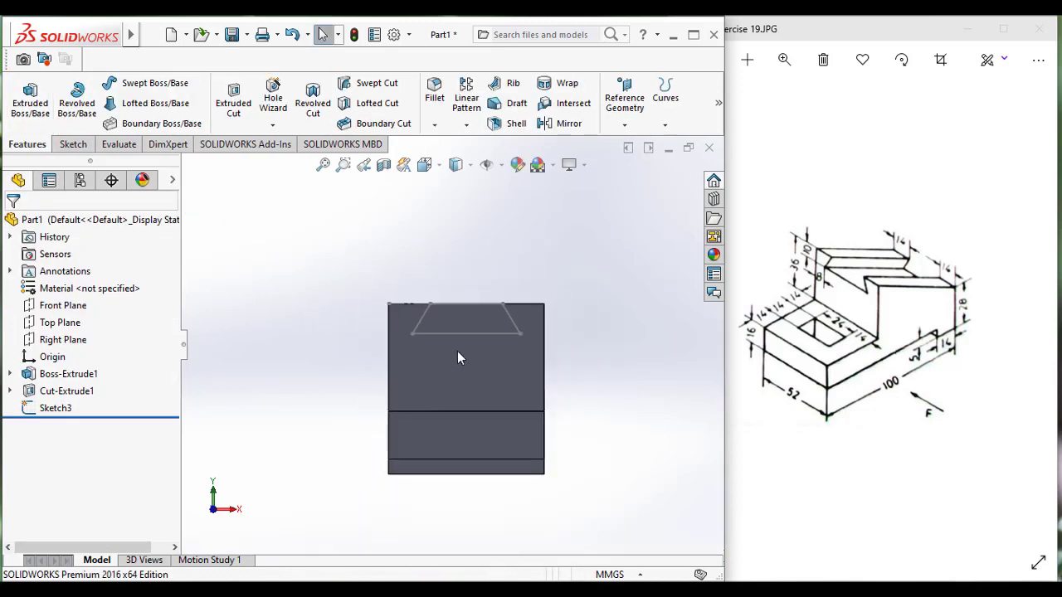
{"action": "mouse_move", "coordinate": [457, 351]}
{"action": "middle_mouse_down"}
{"action": "mouse_move", "coordinate": [415, 315]}
{"action": "mouse_move", "coordinate": [394, 408]}
{"action": "mouse_move", "coordinate": [562, 363]}
{"action": "middle_mouse_up"}
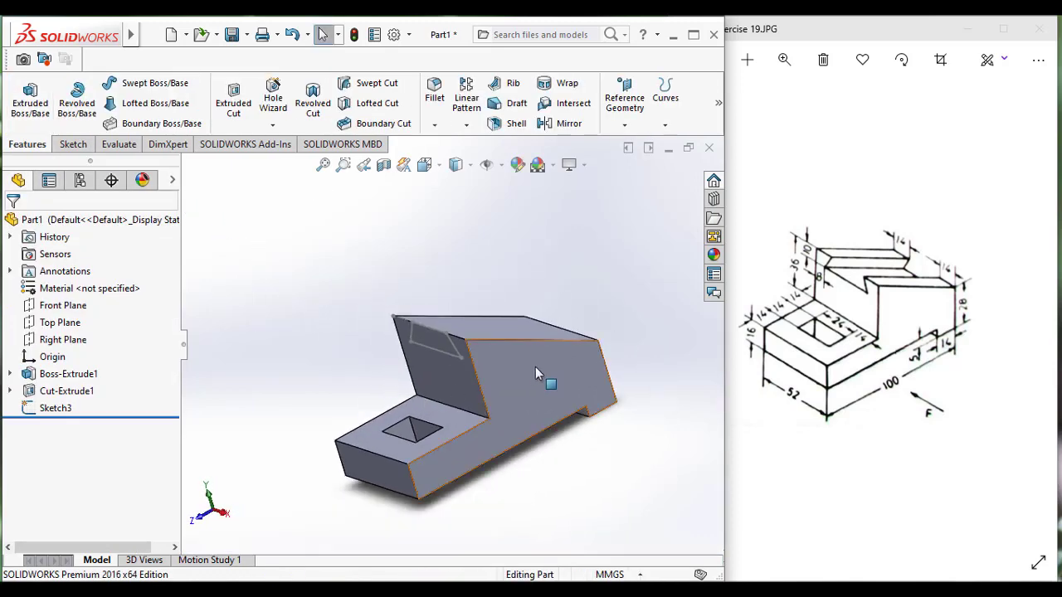
{"action": "left_click", "coordinate": [535, 367]}
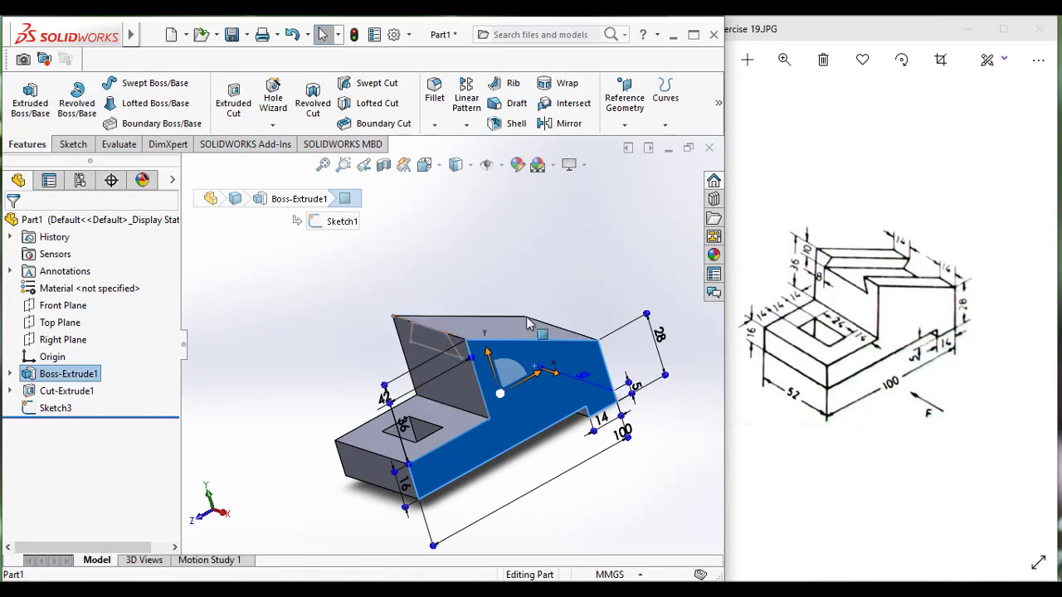
{"action": "left_click", "coordinate": [627, 123]}
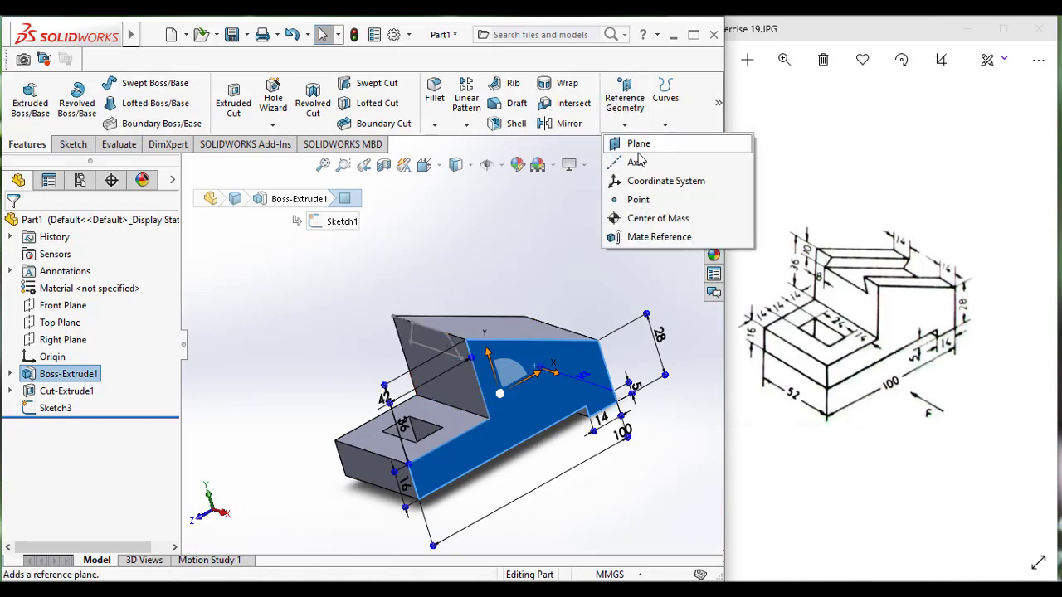
{"action": "left_click", "coordinate": [647, 150]}
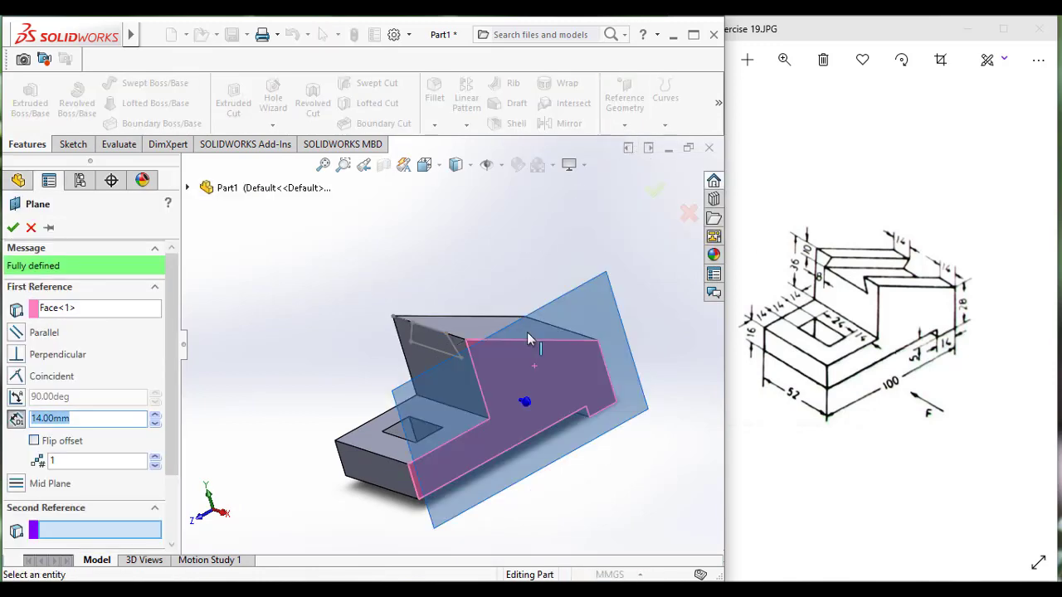
{"action": "middle_click_drag", "start_coordinate": [625, 403], "coordinate": [610, 505]}
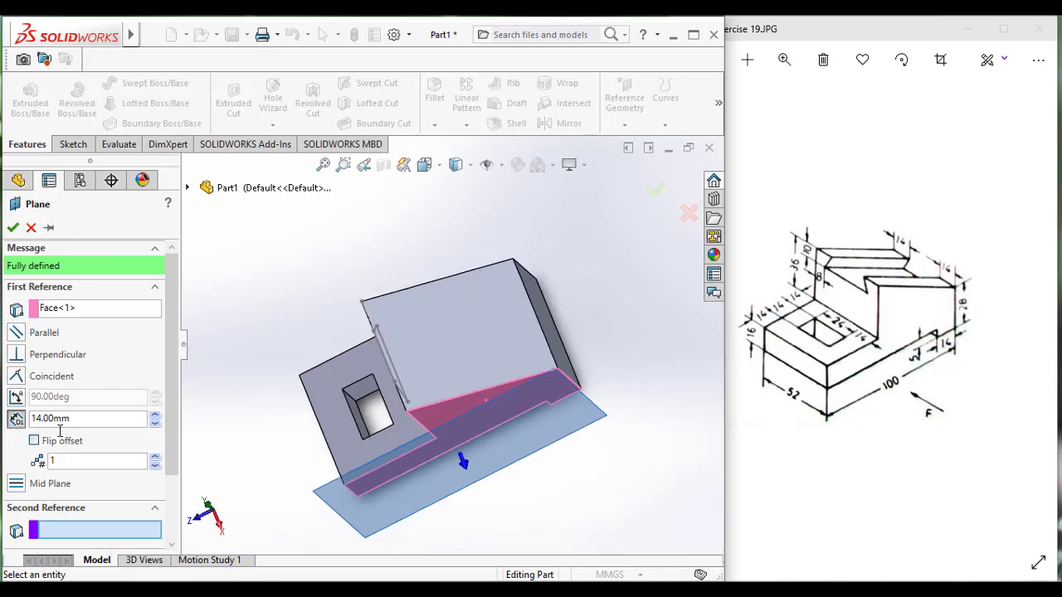
{"action": "left_click_drag", "start_coordinate": [81, 417], "coordinate": [13, 419]}
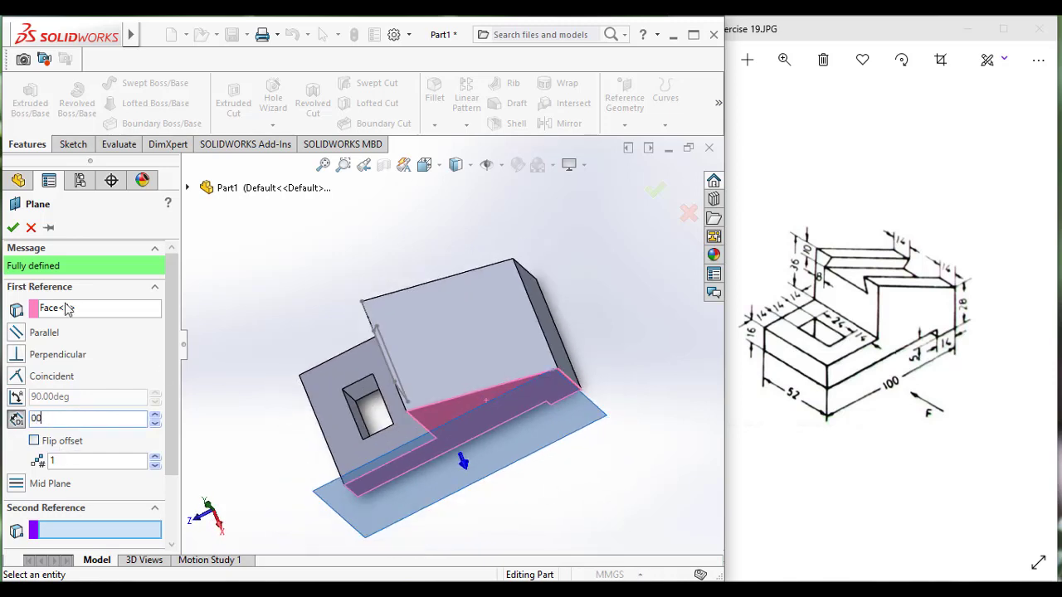
{"action": "key", "text": "Return"}
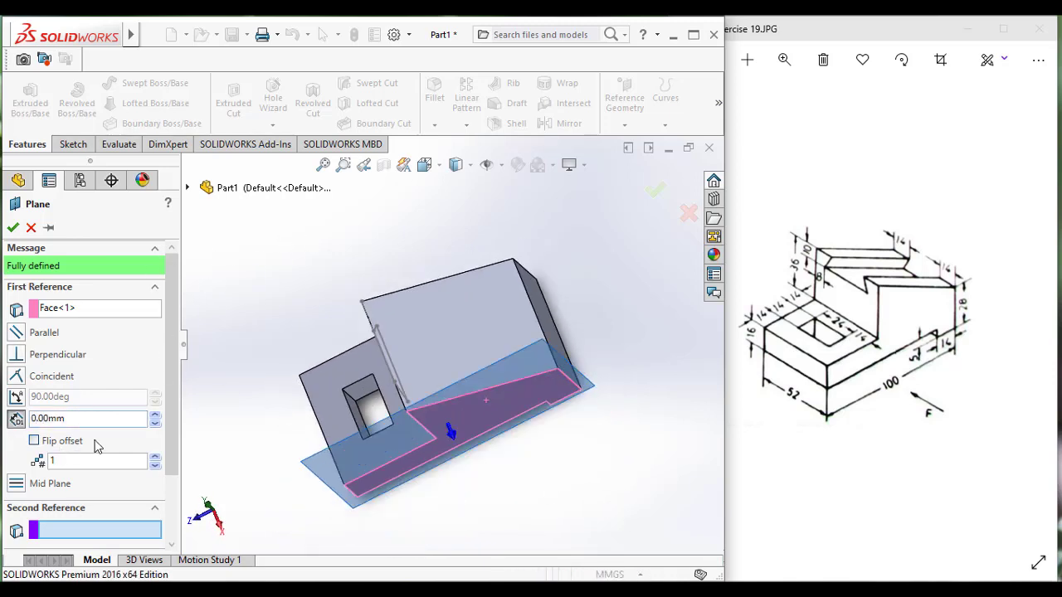
{"action": "left_click", "coordinate": [33, 441]}
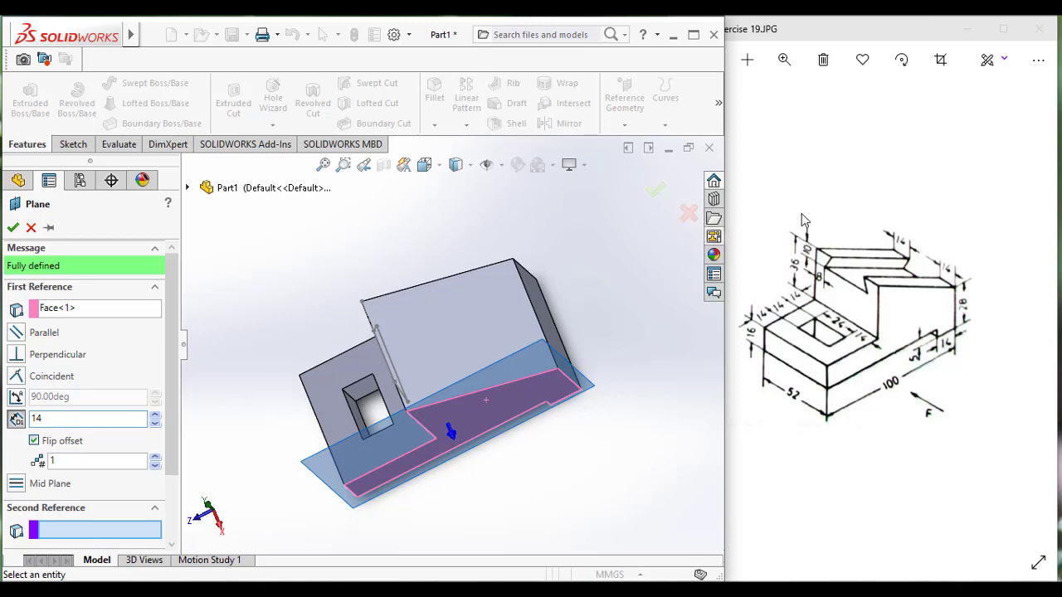
{"action": "key", "text": "Return"}
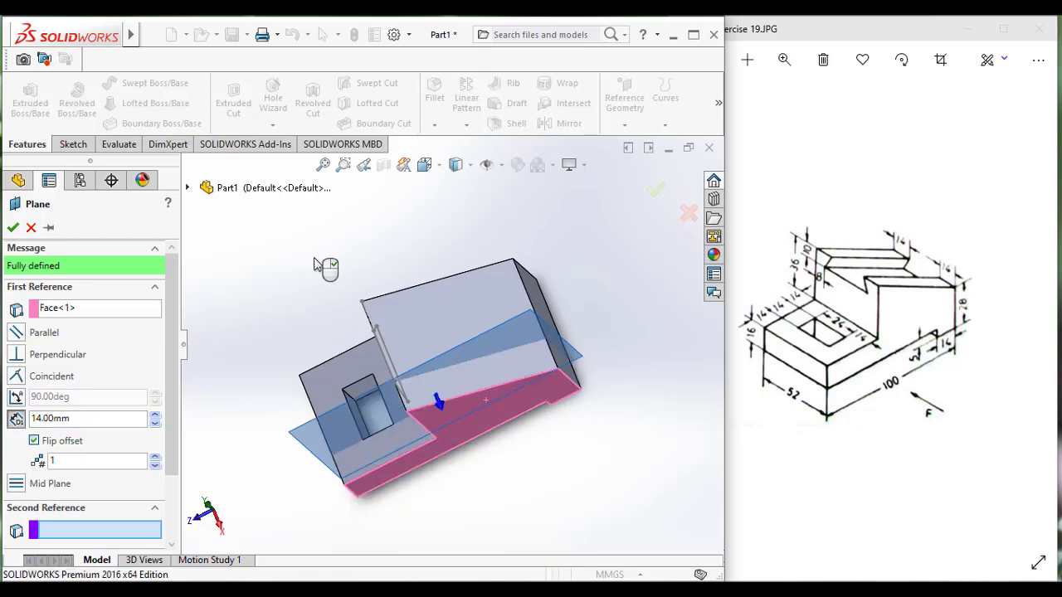
{"action": "left_click", "coordinate": [12, 228]}
Sketch a path line on the new offset plane along the full length of the block's sloped top edge, and exit the sketch
{"action": "middle_click_drag", "start_coordinate": [439, 374], "coordinate": [389, 280]}
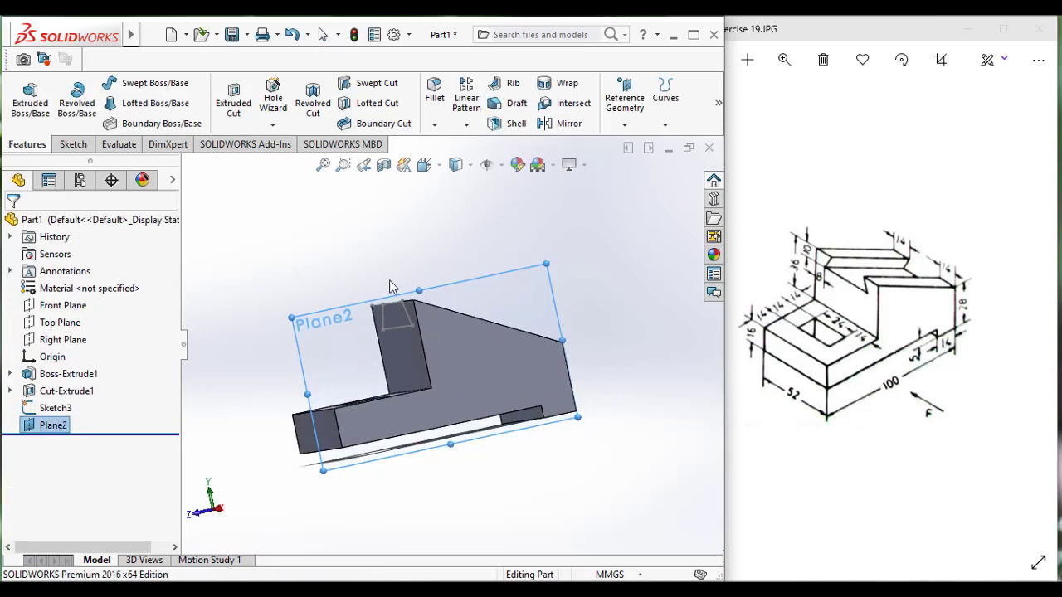
{"action": "right_click", "coordinate": [319, 324]}
{"action": "left_click", "coordinate": [387, 276]}
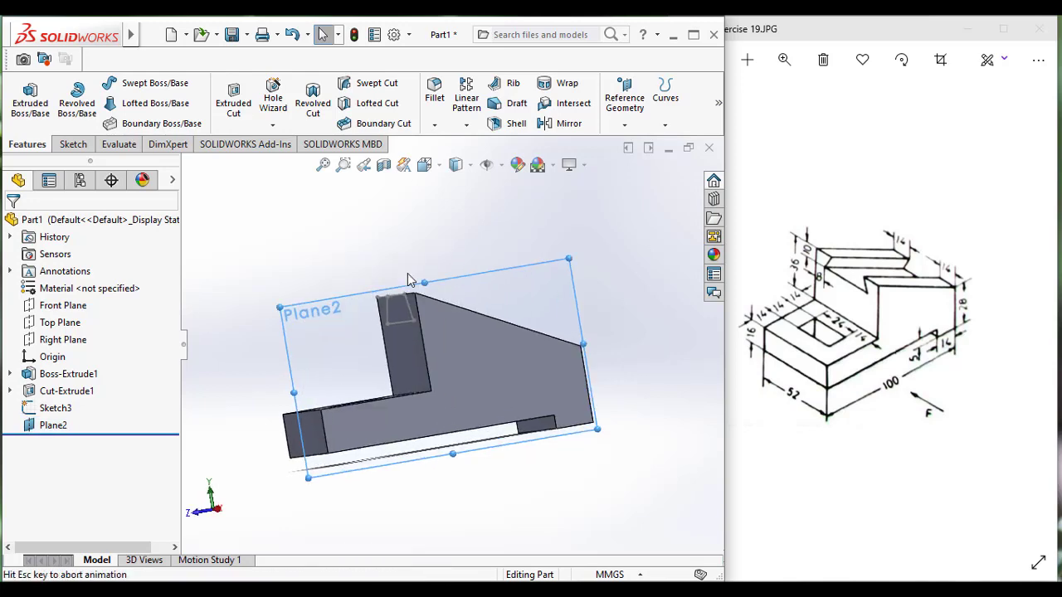
{"action": "left_click", "coordinate": [72, 143]}
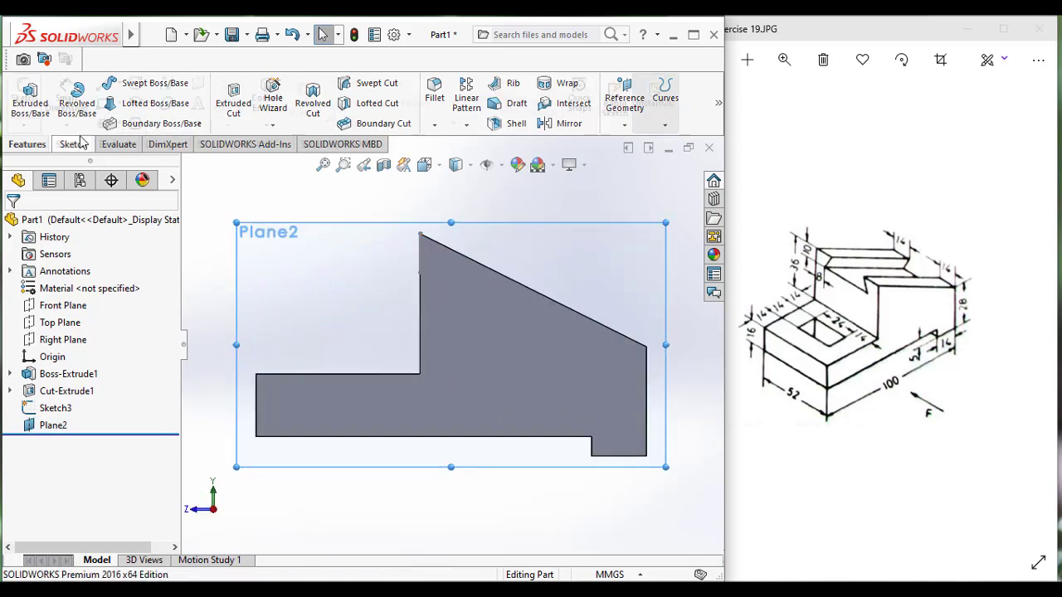
{"action": "left_click", "coordinate": [103, 86]}
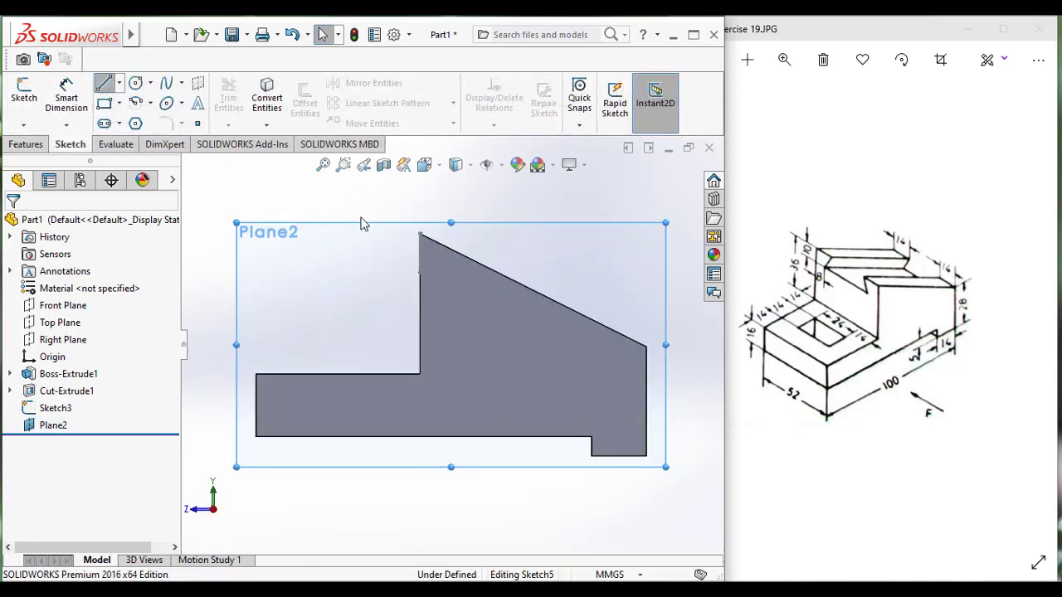
{"action": "left_click", "coordinate": [421, 235]}
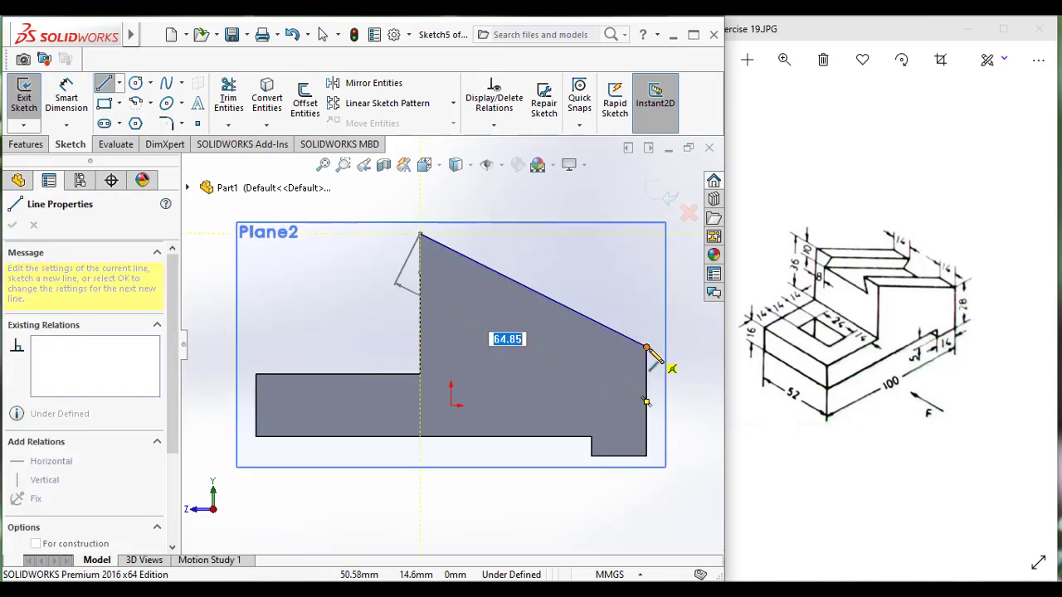
{"action": "left_click", "coordinate": [646, 347]}
{"action": "key", "text": "Escape"}
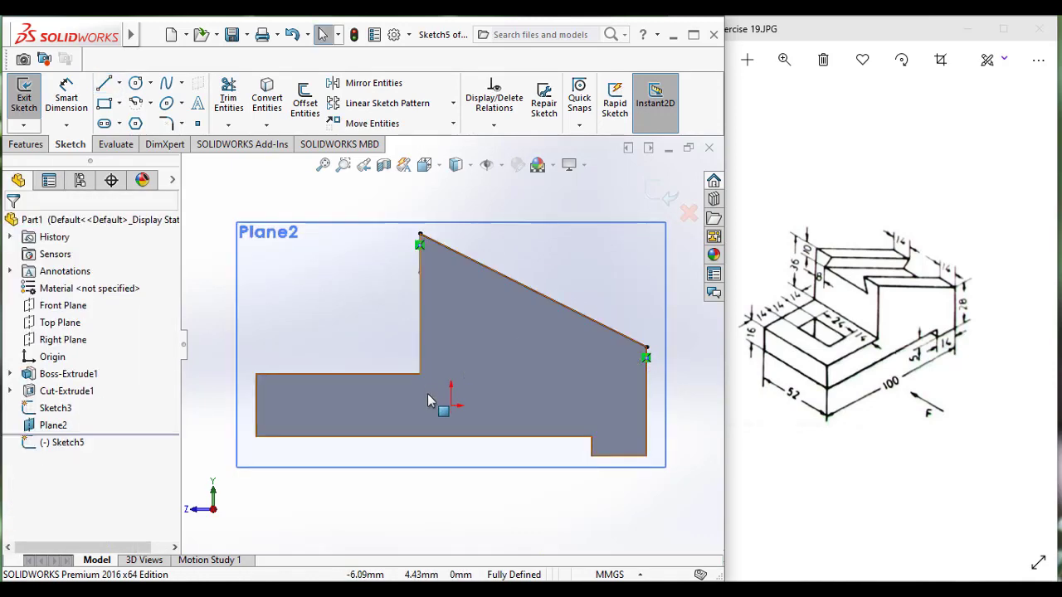
{"action": "middle_click_drag", "start_coordinate": [427, 393], "coordinate": [478, 517]}
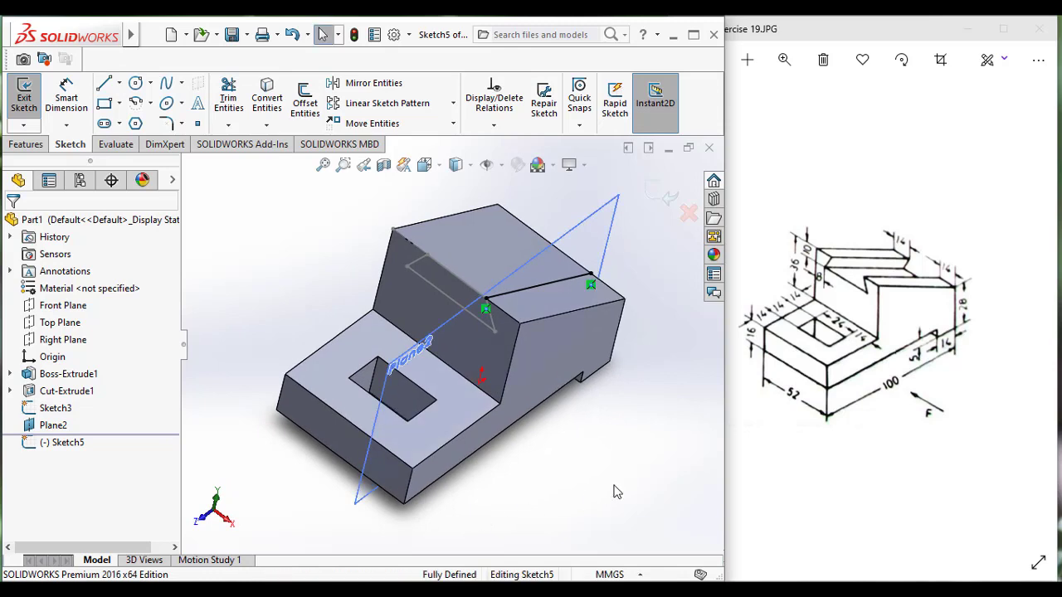
{"action": "left_click", "coordinate": [24, 103]}
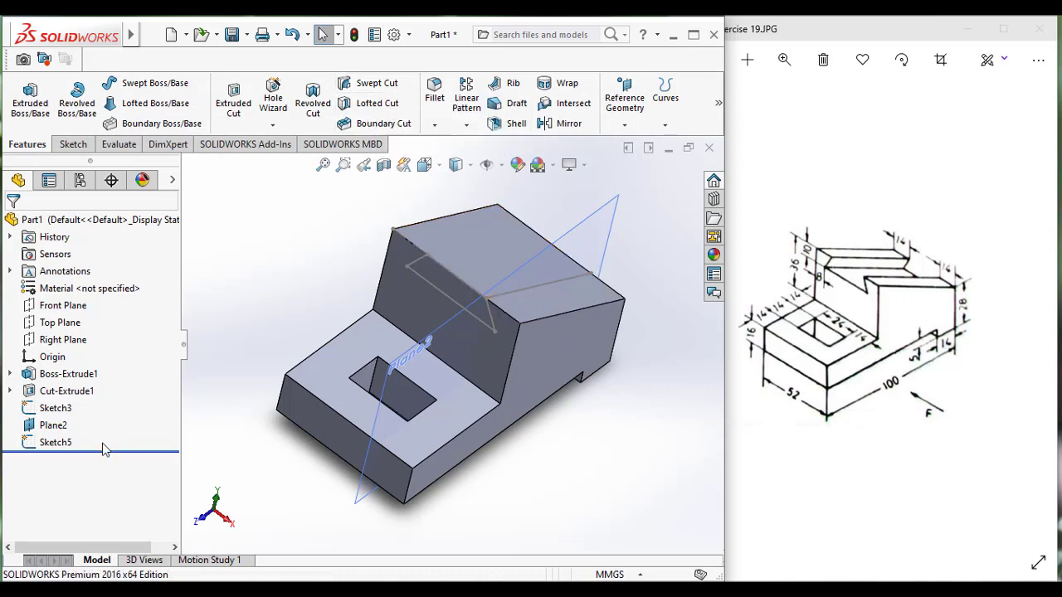
Create a swept cut for the dovetail groove, with Sketch3 as the profile and Sketch5 on the offset plane as the path
{"action": "left_click", "coordinate": [378, 84]}
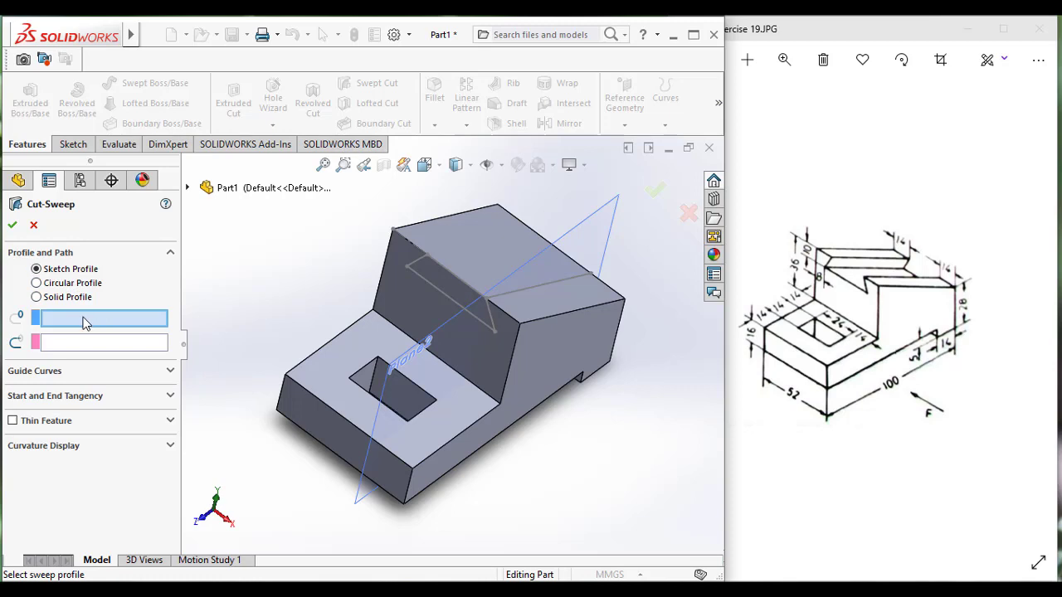
{"action": "left_click", "coordinate": [188, 188]}
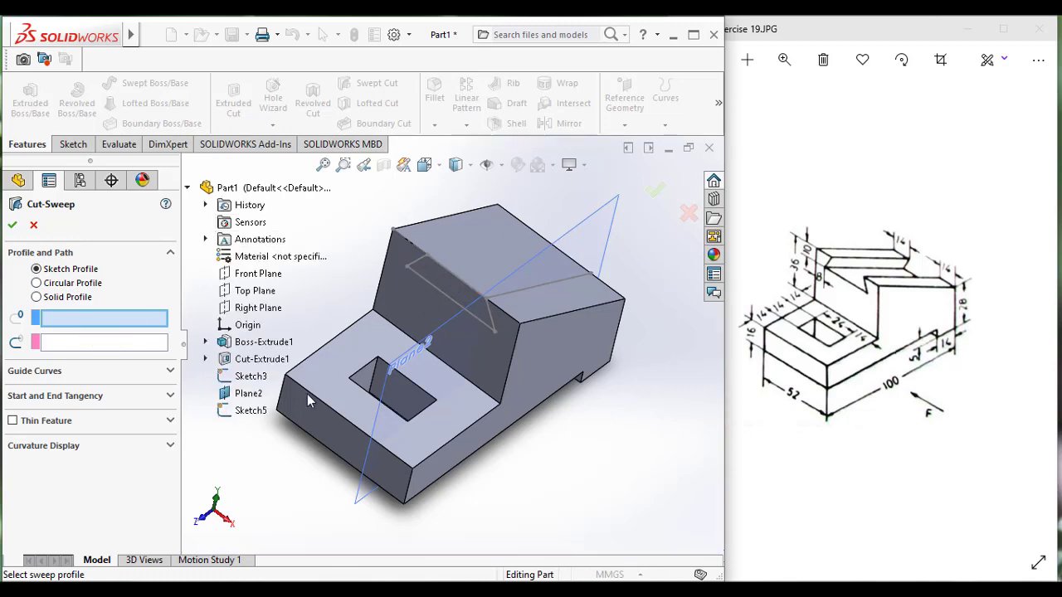
{"action": "left_click", "coordinate": [251, 377]}
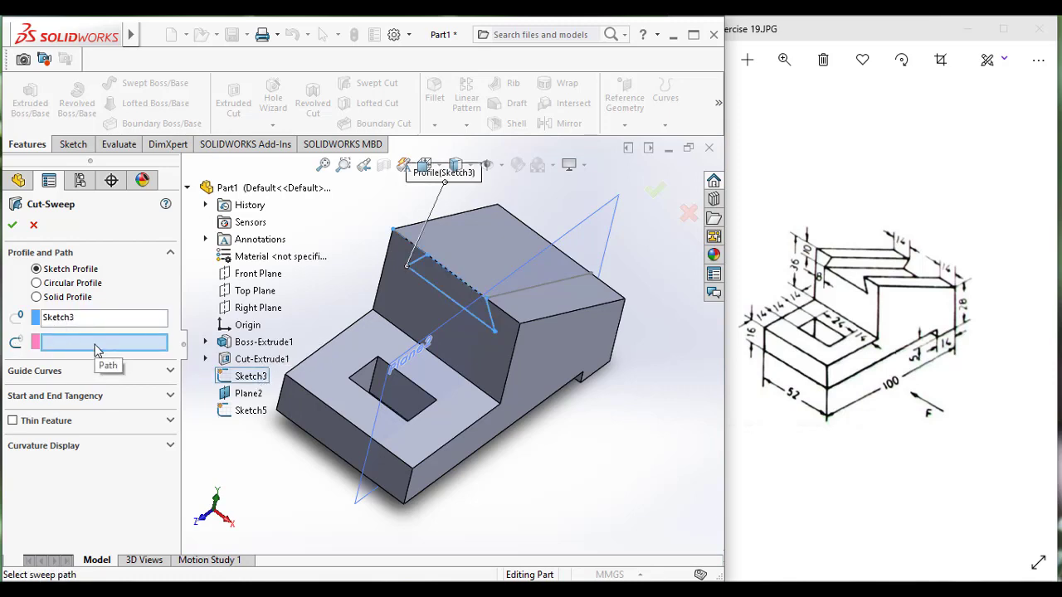
{"action": "left_click", "coordinate": [253, 412]}
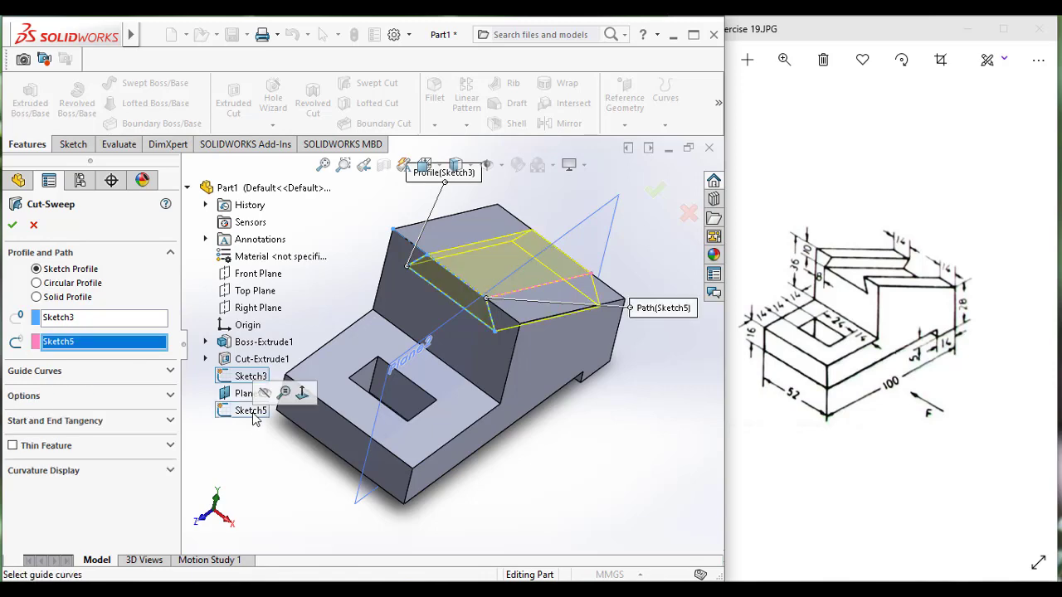
{"action": "mouse_move", "coordinate": [620, 441]}
{"action": "middle_mouse_down"}
{"action": "mouse_move", "coordinate": [606, 399]}
{"action": "mouse_move", "coordinate": [365, 390]}
{"action": "middle_mouse_up"}
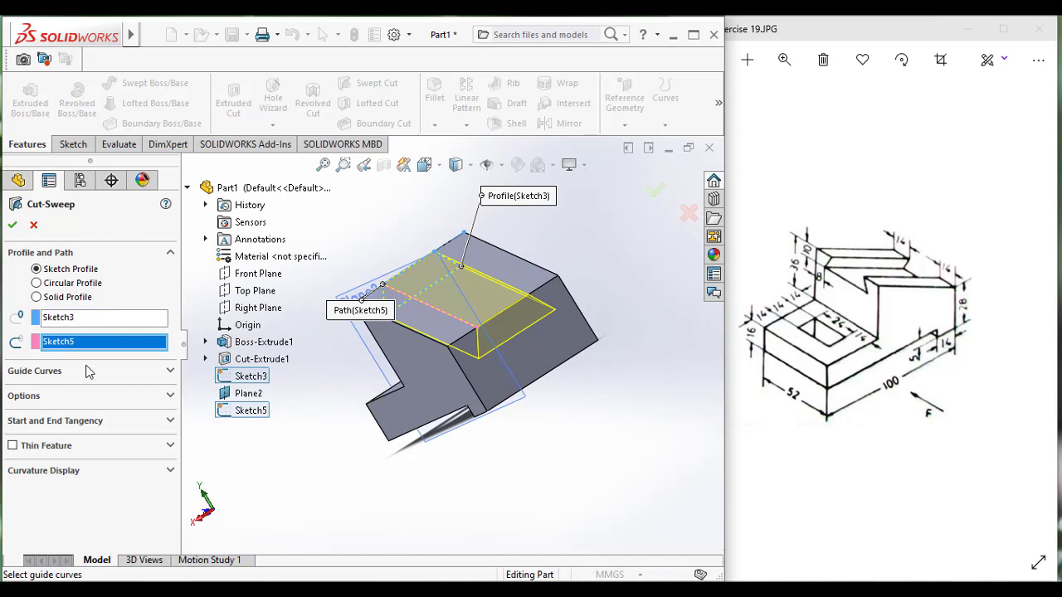
{"action": "left_click", "coordinate": [12, 227]}
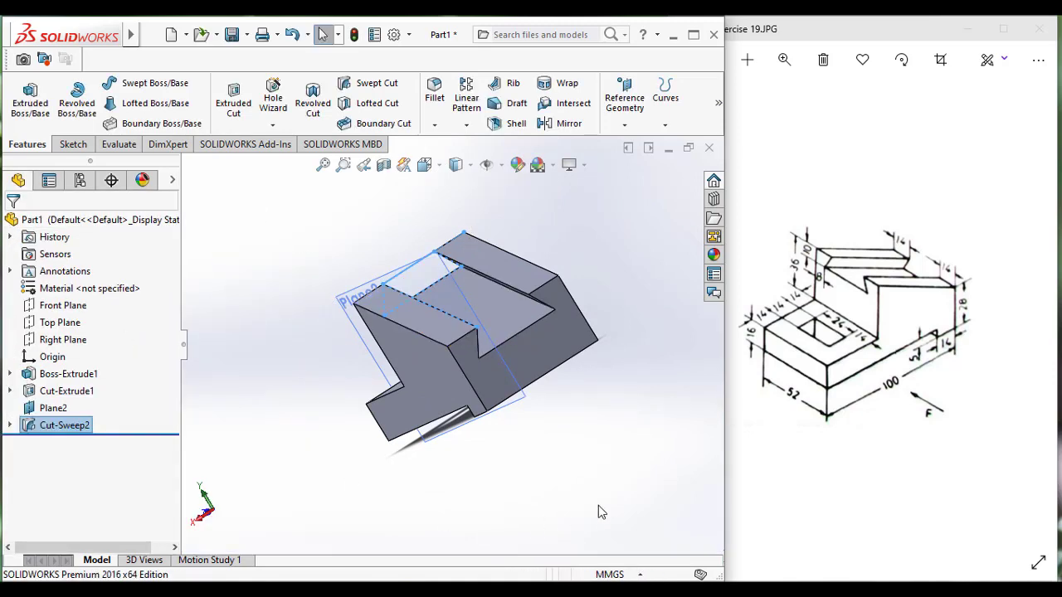
Hide the offset reference plane Plane2 and show the part in isometric view
{"action": "middle_click_drag", "start_coordinate": [541, 470], "coordinate": [626, 453]}
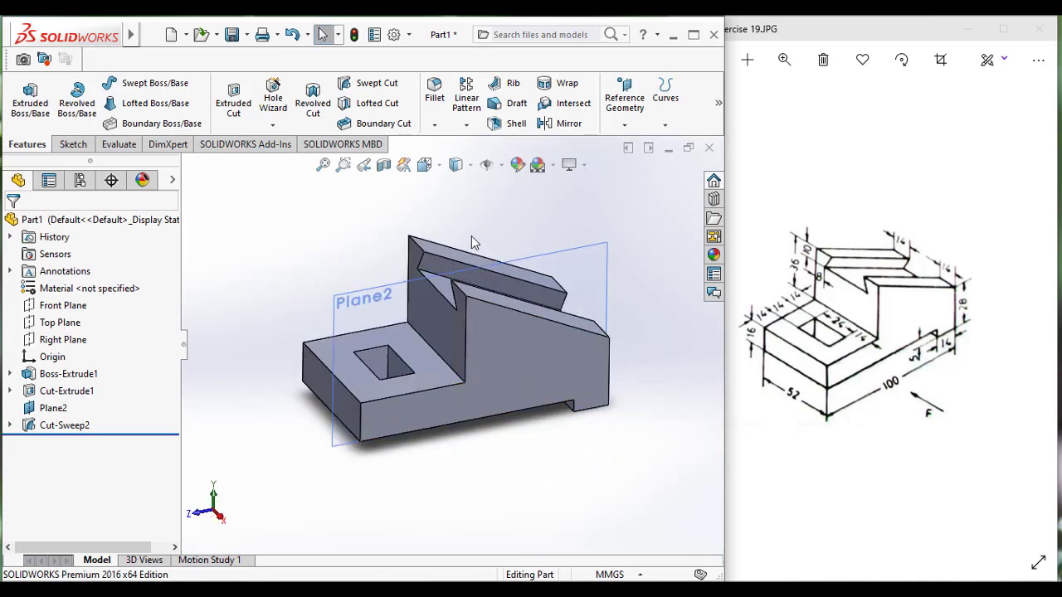
{"action": "left_click", "coordinate": [456, 164]}
{"action": "left_click", "coordinate": [510, 208]}
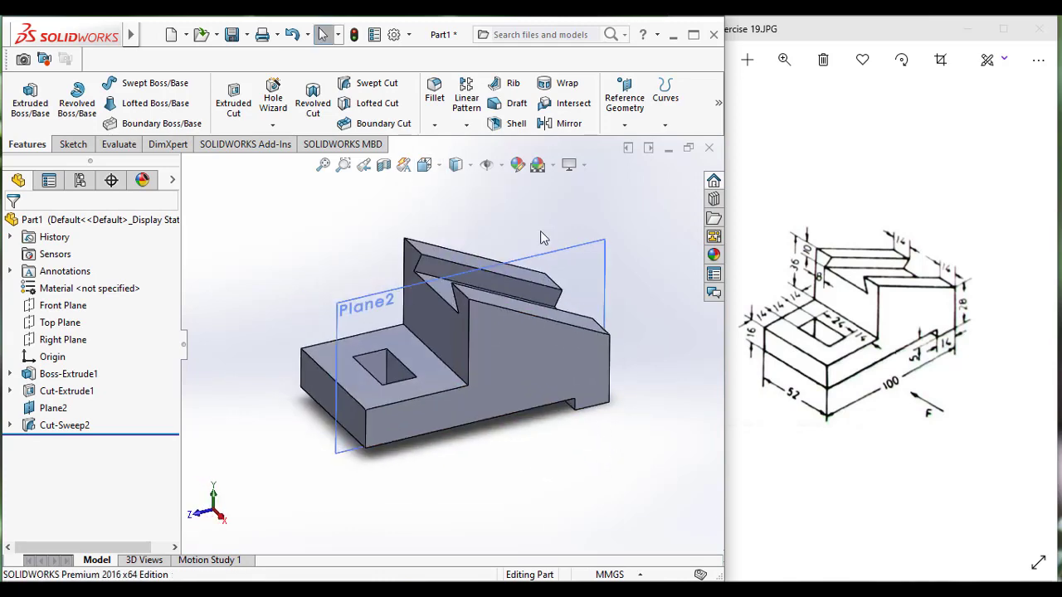
{"action": "left_click", "coordinate": [41, 413]}
{"action": "right_click", "coordinate": [42, 415]}
{"action": "left_click", "coordinate": [67, 222]}
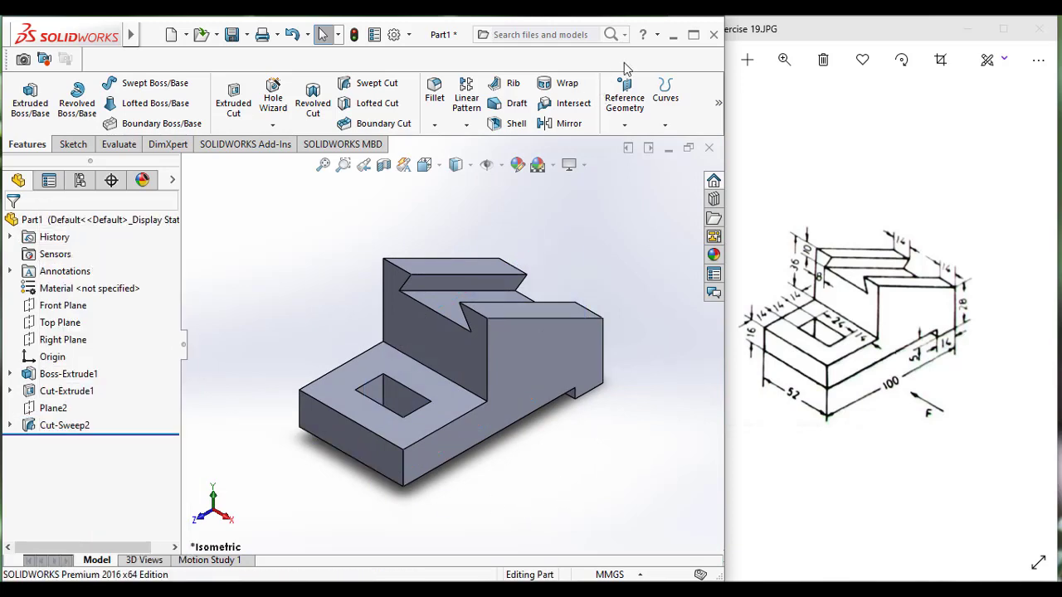
Examine the finished part and its dovetail groove from several sides in a maximized window, then return to isometric view and the smaller window
{"action": "left_click", "coordinate": [694, 36]}
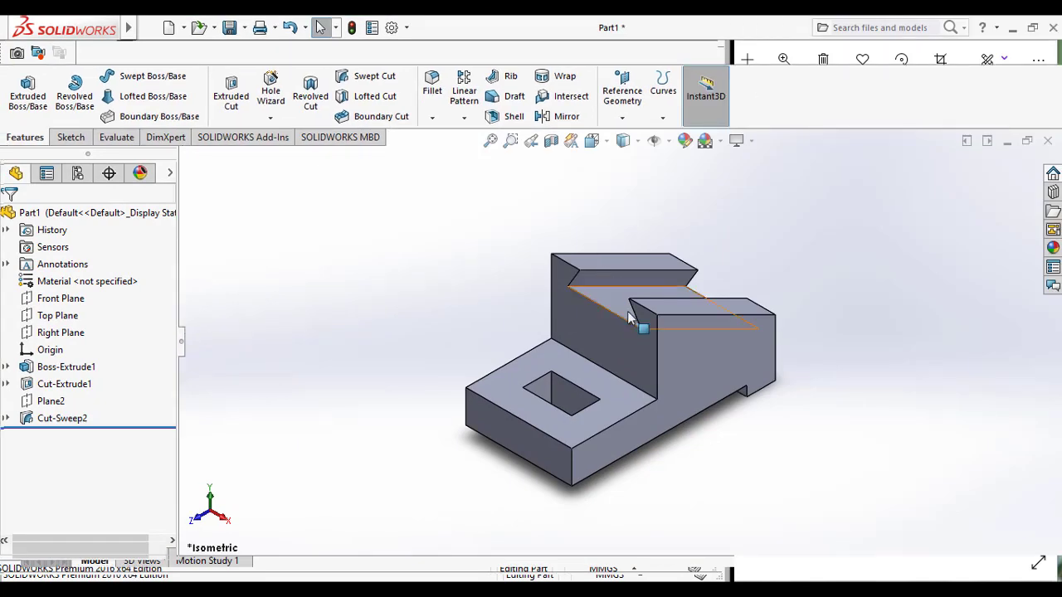
{"action": "scroll", "coordinate": [727, 348], "scroll_direction": "up", "scroll_amount": 2}
{"action": "scroll", "coordinate": [680, 374], "scroll_direction": "down", "scroll_amount": 4}
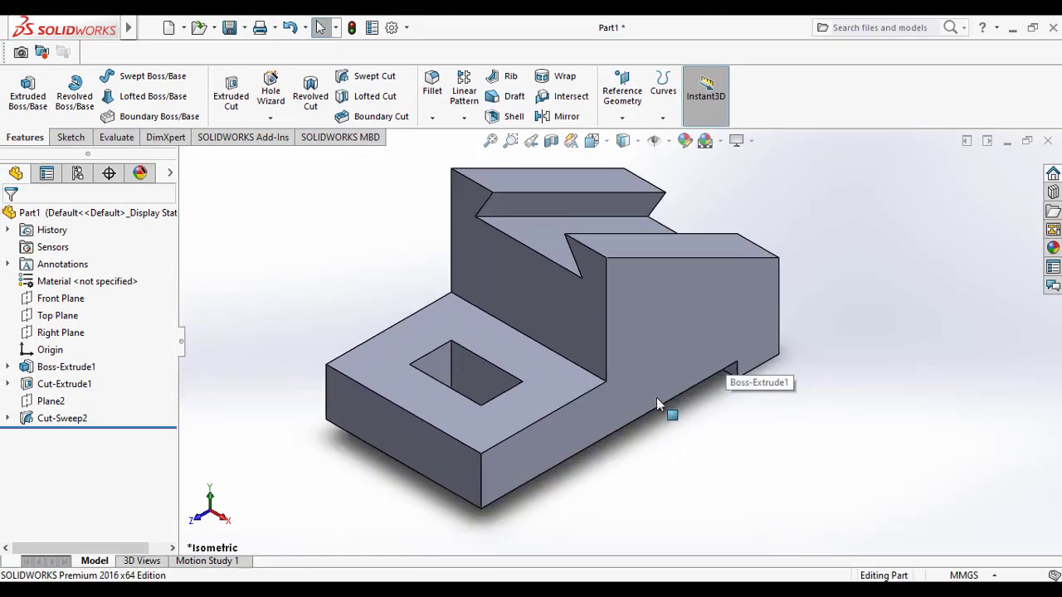
{"action": "middle_click_drag", "start_coordinate": [655, 398], "coordinate": [441, 360]}
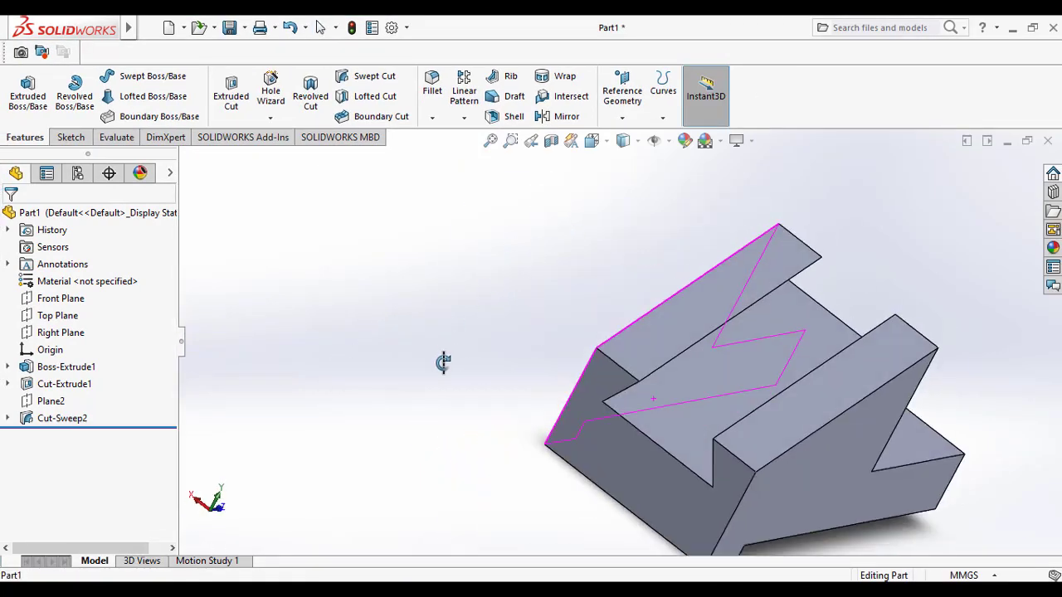
{"action": "left_click", "coordinate": [623, 141]}
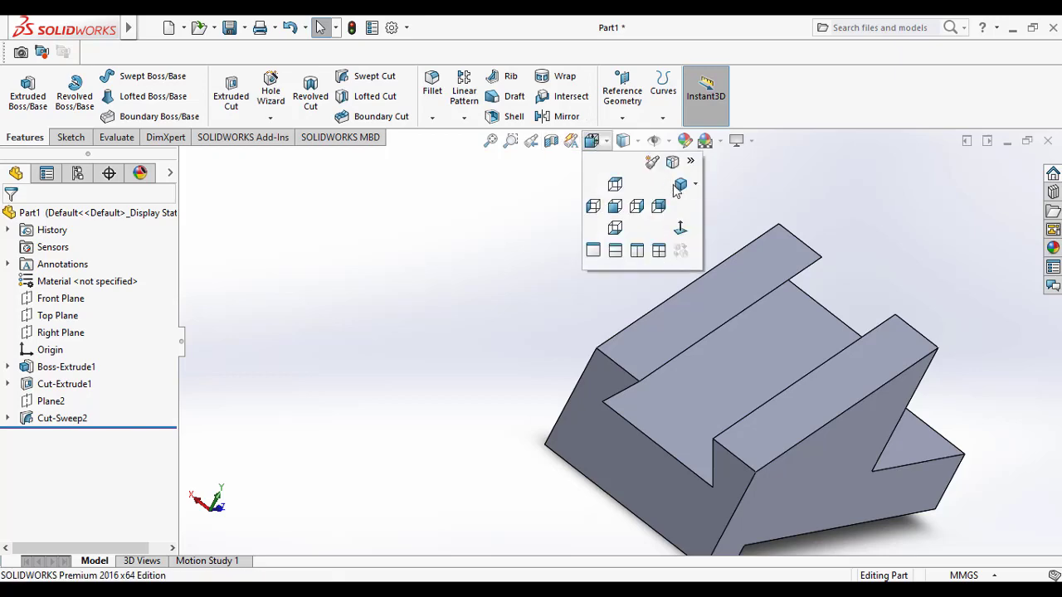
{"action": "left_click", "coordinate": [682, 185]}
{"action": "left_click", "coordinate": [1032, 29]}
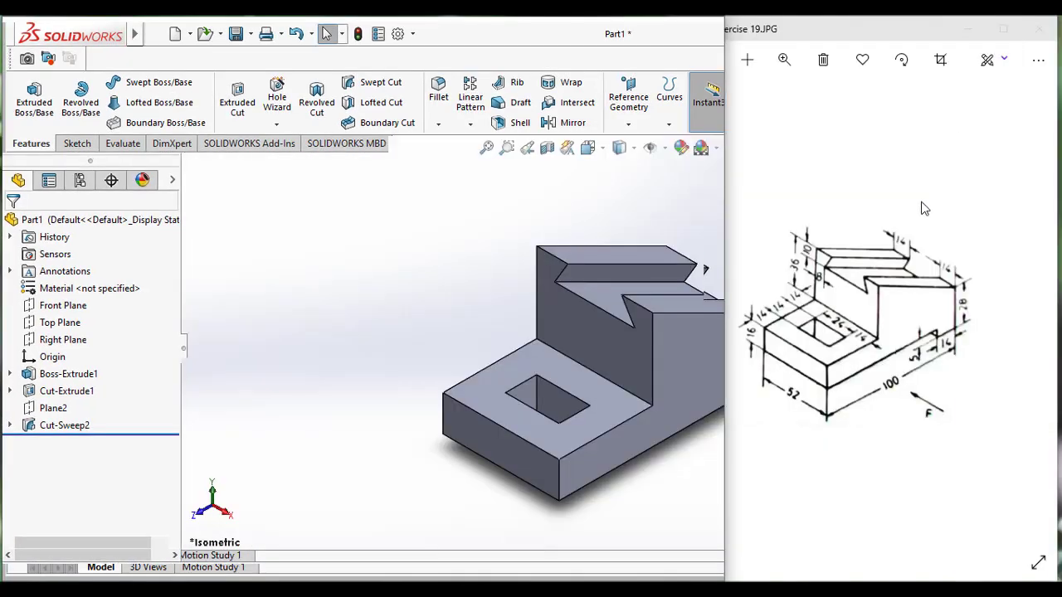